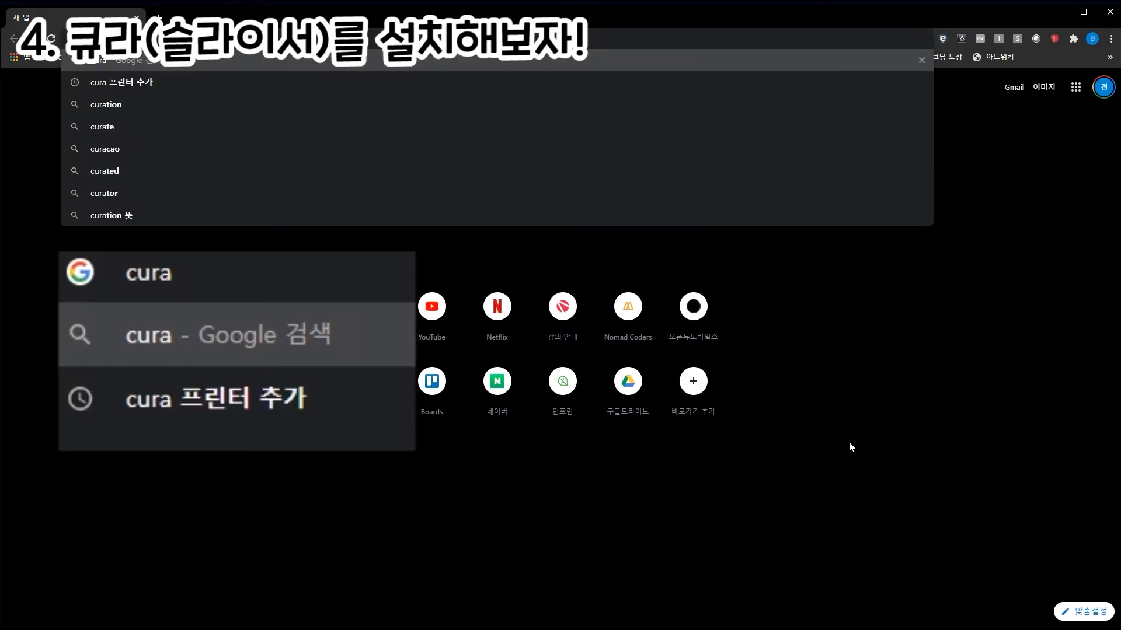
# Search Google for "cura" and open the Ultimaker Cura software page from the results
pyautogui.press('Return')
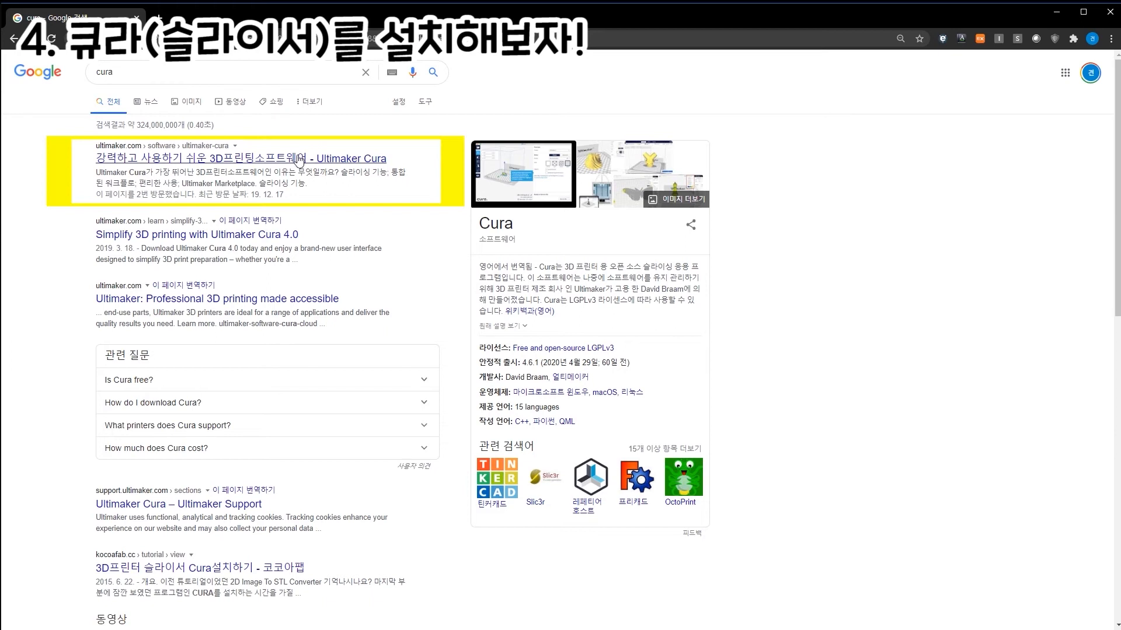
pyautogui.moveTo(409, 159); pyautogui.dragTo(316, 161)
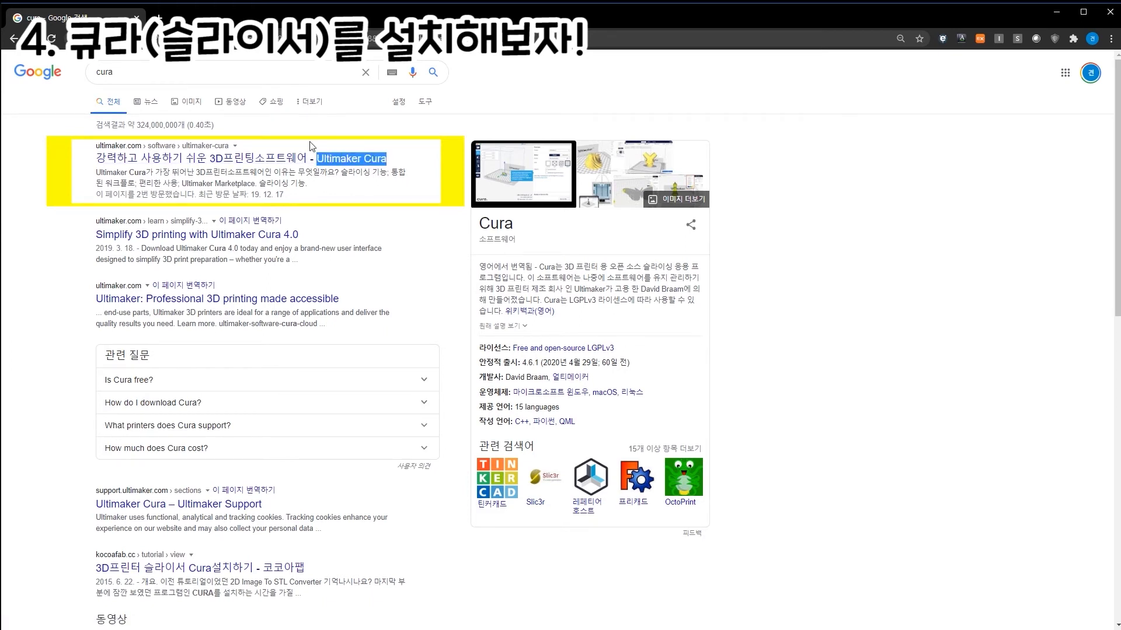
pyautogui.click(159, 162)
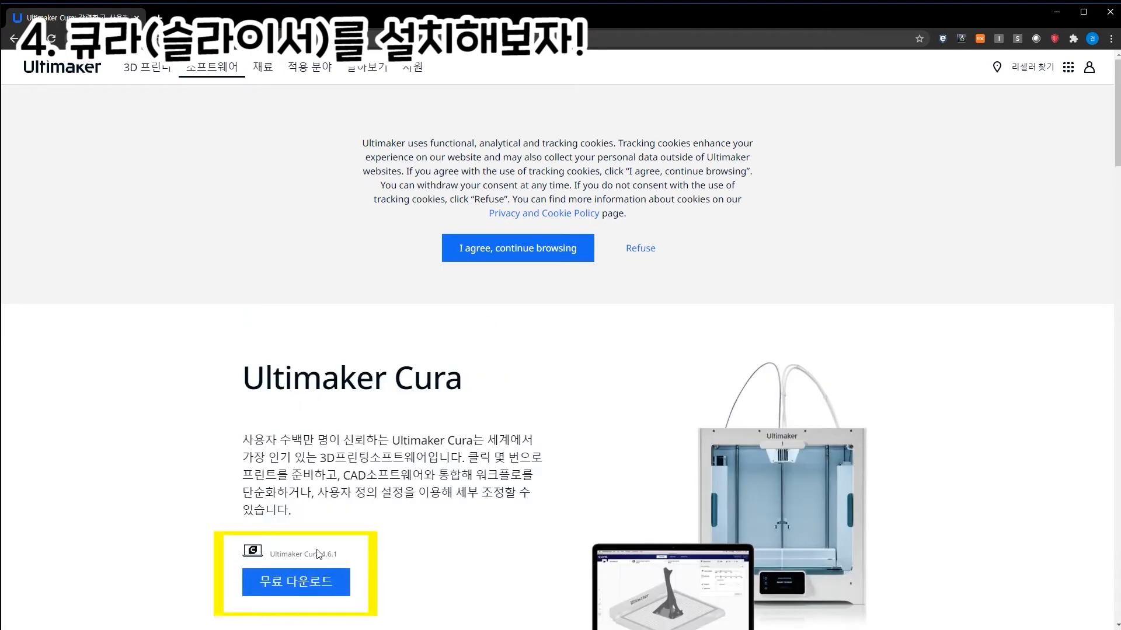
# Download the free Ultimaker Cura 4.6 installer for 64-bit Windows
pyautogui.click(286, 585)
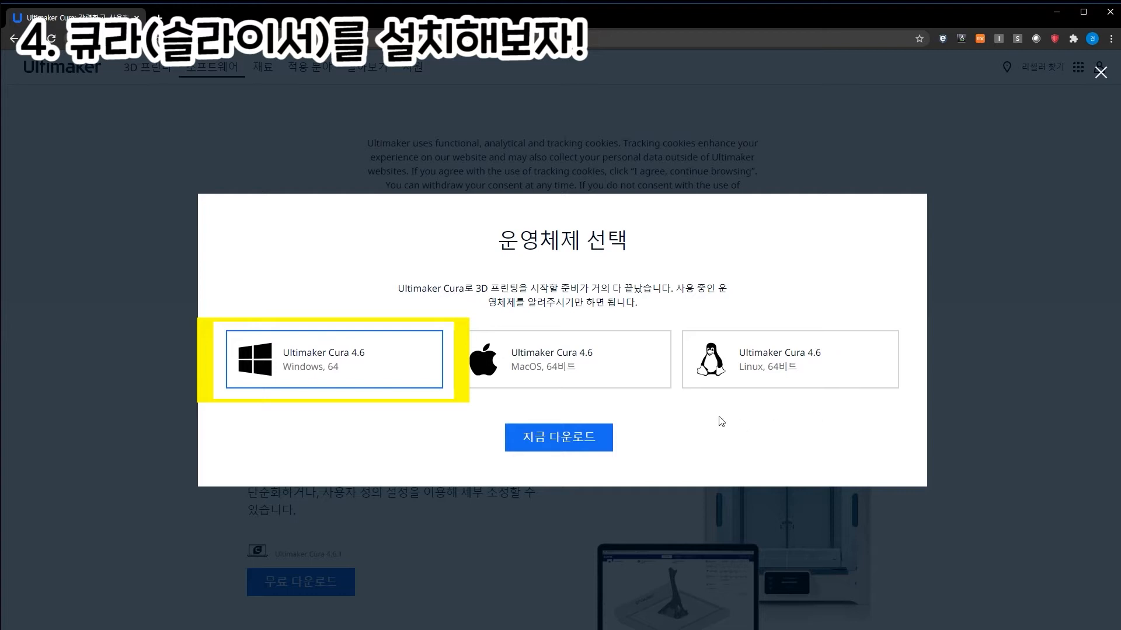
pyautogui.moveTo(675, 289); pyautogui.dragTo(518, 302)
pyautogui.click(518, 302)
pyautogui.click(314, 359)
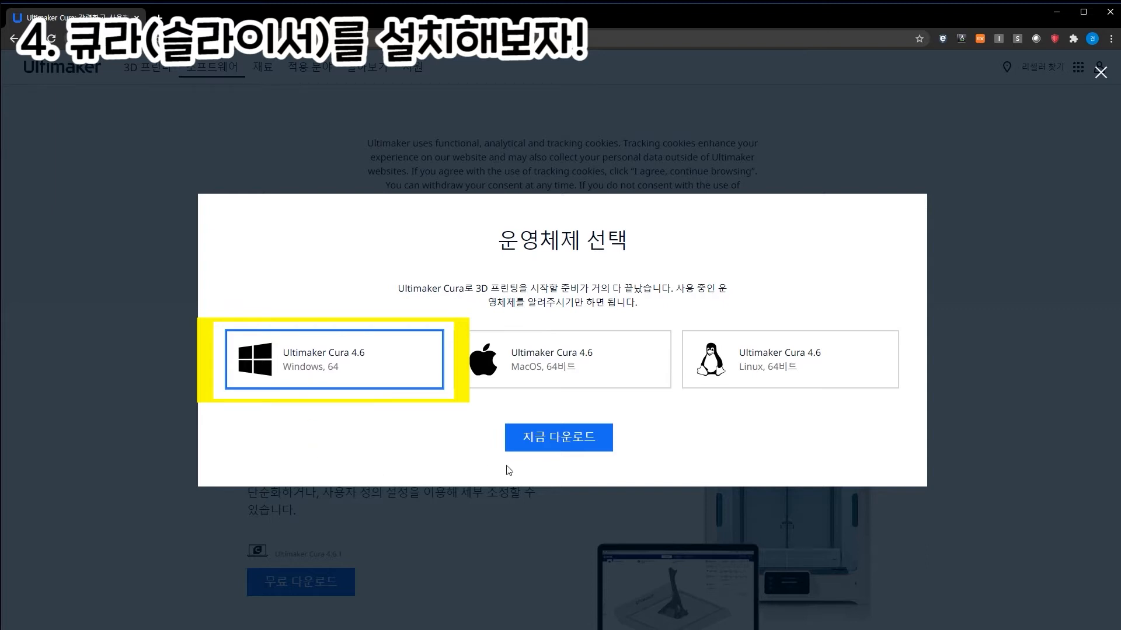
pyautogui.click(559, 442)
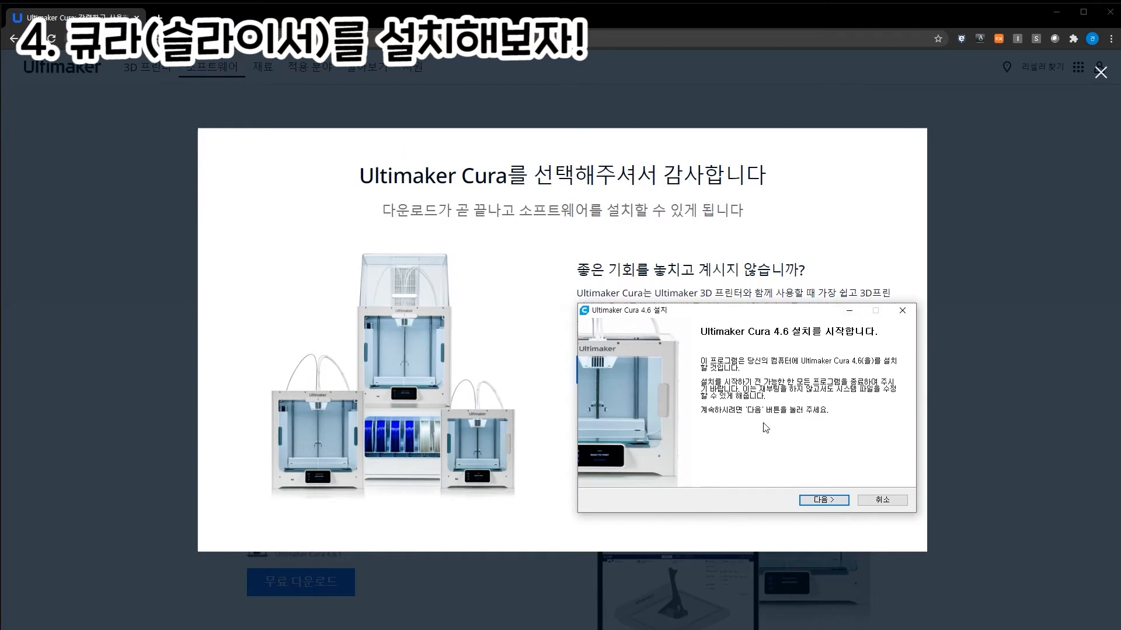
# Install Ultimaker Cura 4.6, accepting the license and the default folder C:\Program Files\Ultimaker Cura 4.6, and launch it on finishing
pyautogui.click(833, 500)
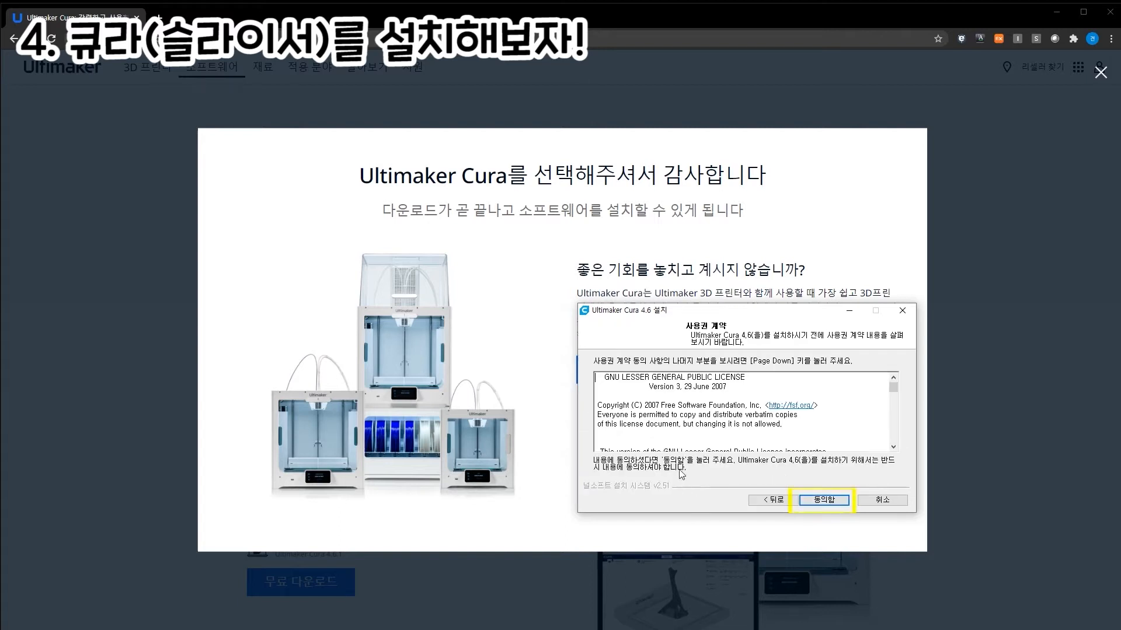
pyautogui.click(844, 501)
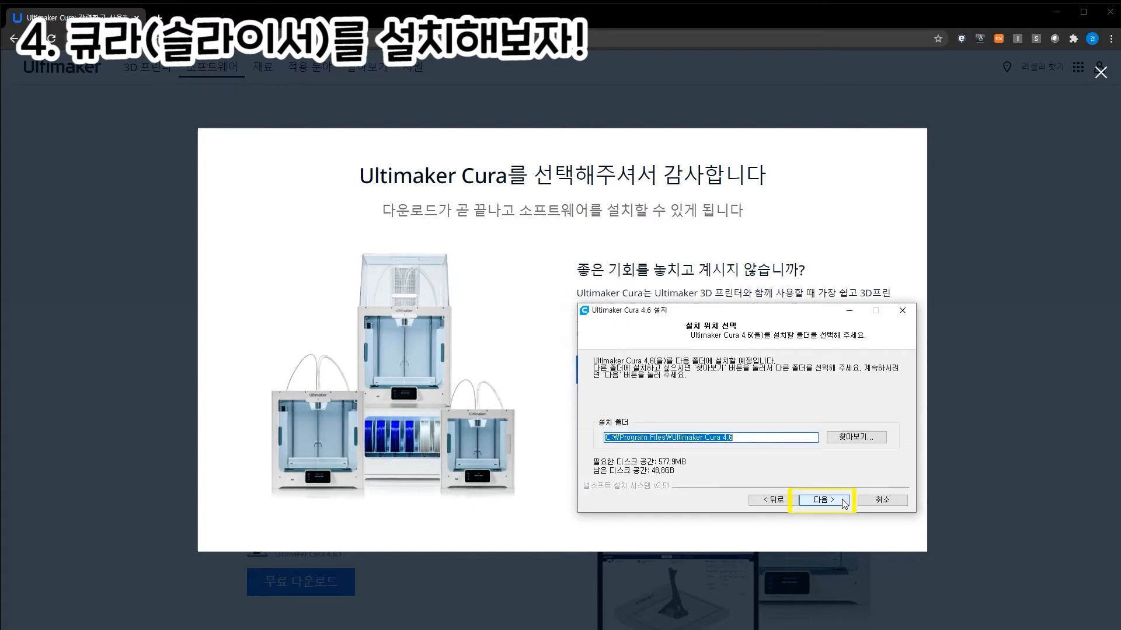
pyautogui.click(829, 502)
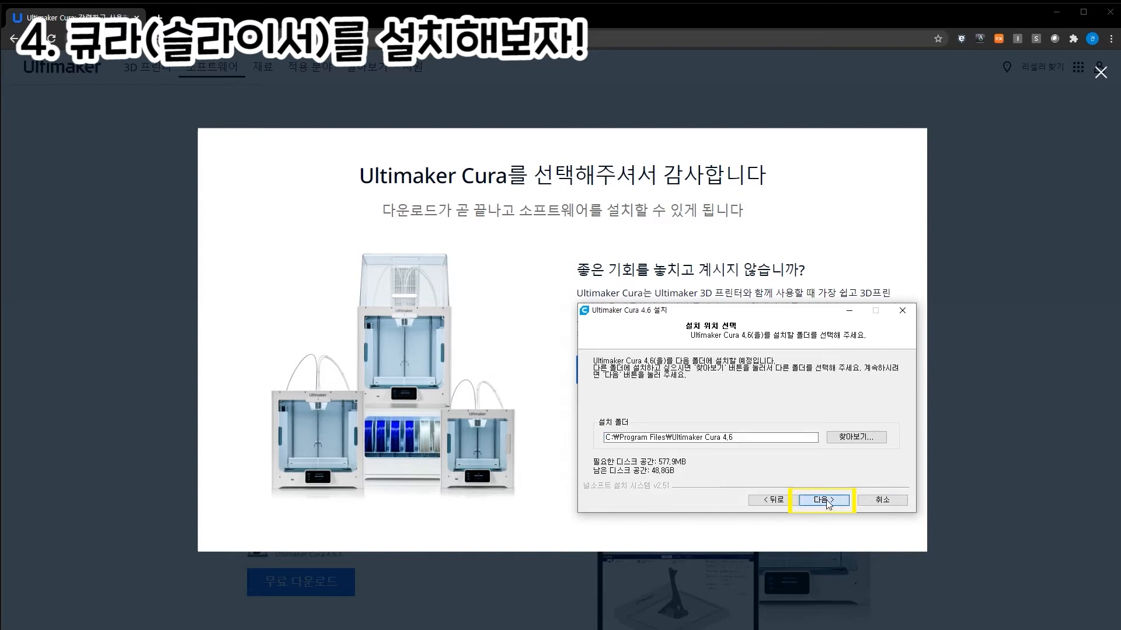
pyautogui.click(823, 500)
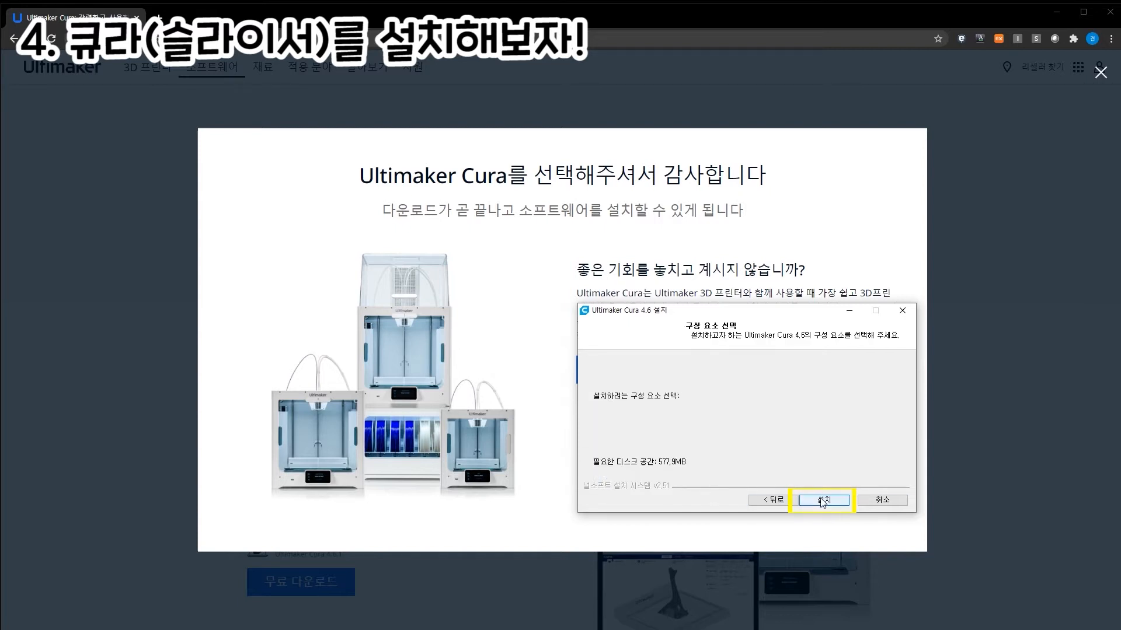
pyautogui.click(822, 501)
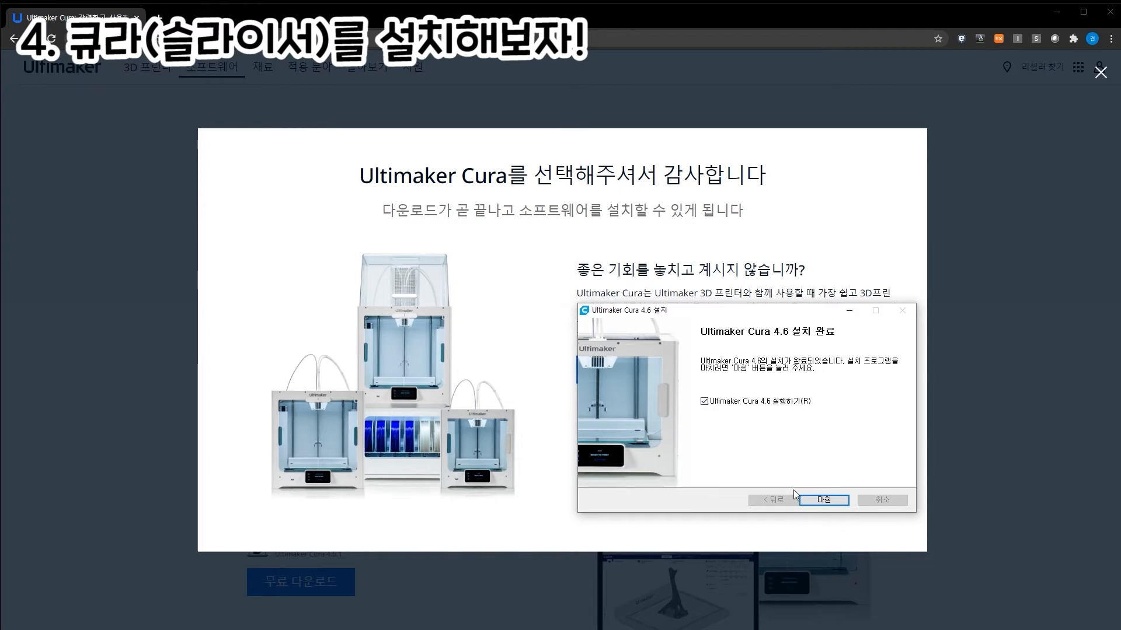
pyautogui.click(821, 502)
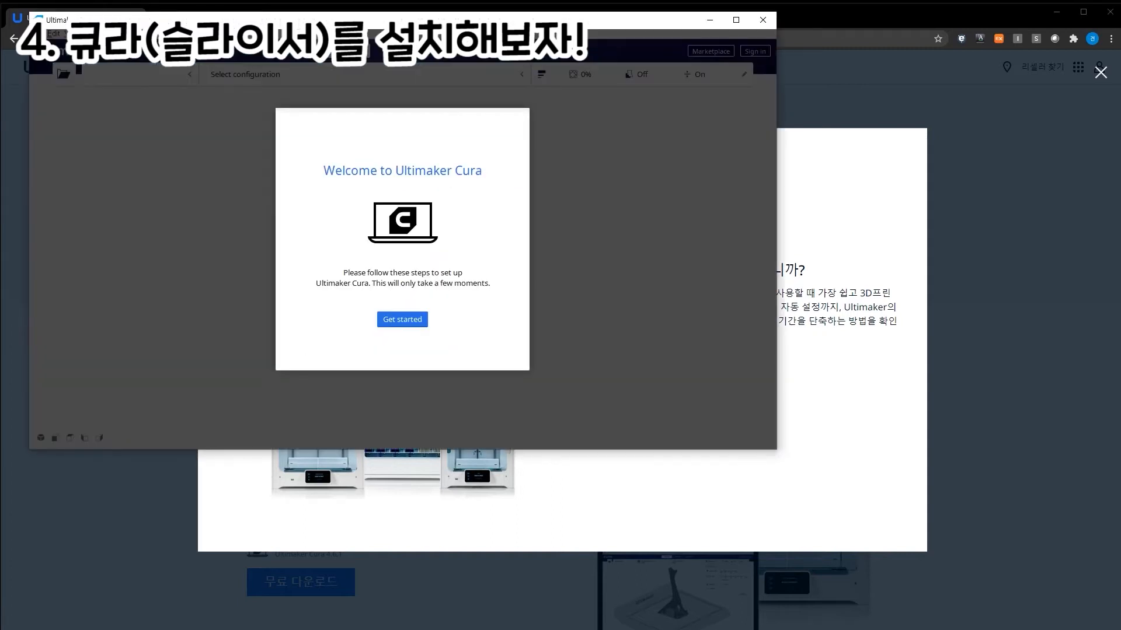
# Start the Cura first-run setup, accept the user agreement, and continue past the release notes and data collection pages
pyautogui.moveTo(306, 26); pyautogui.dragTo(438, 103)
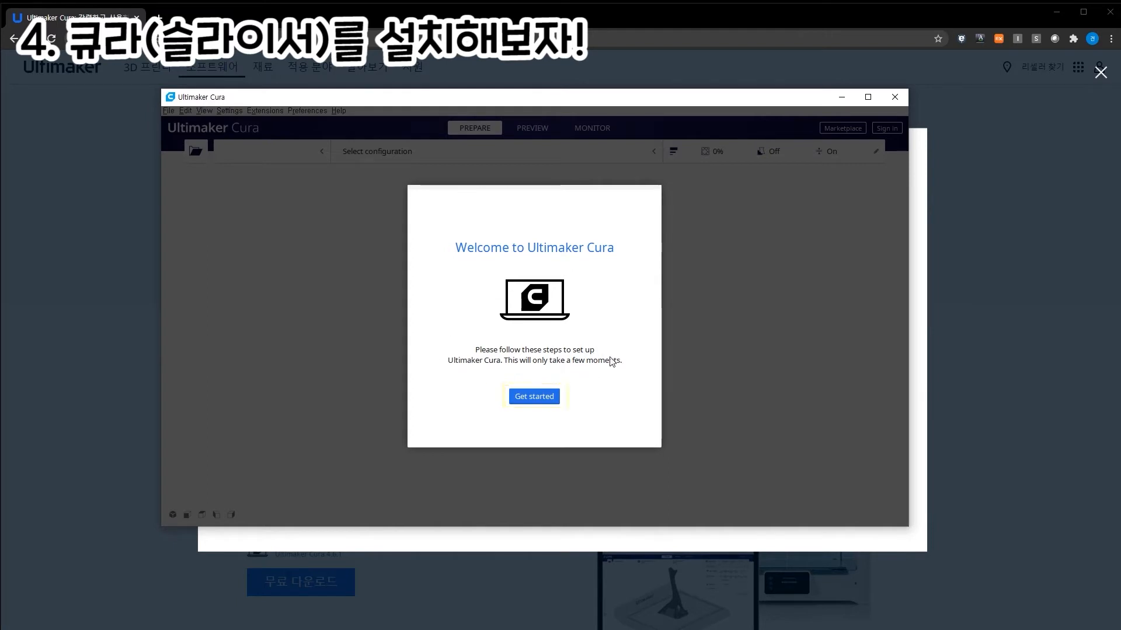
pyautogui.click(533, 399)
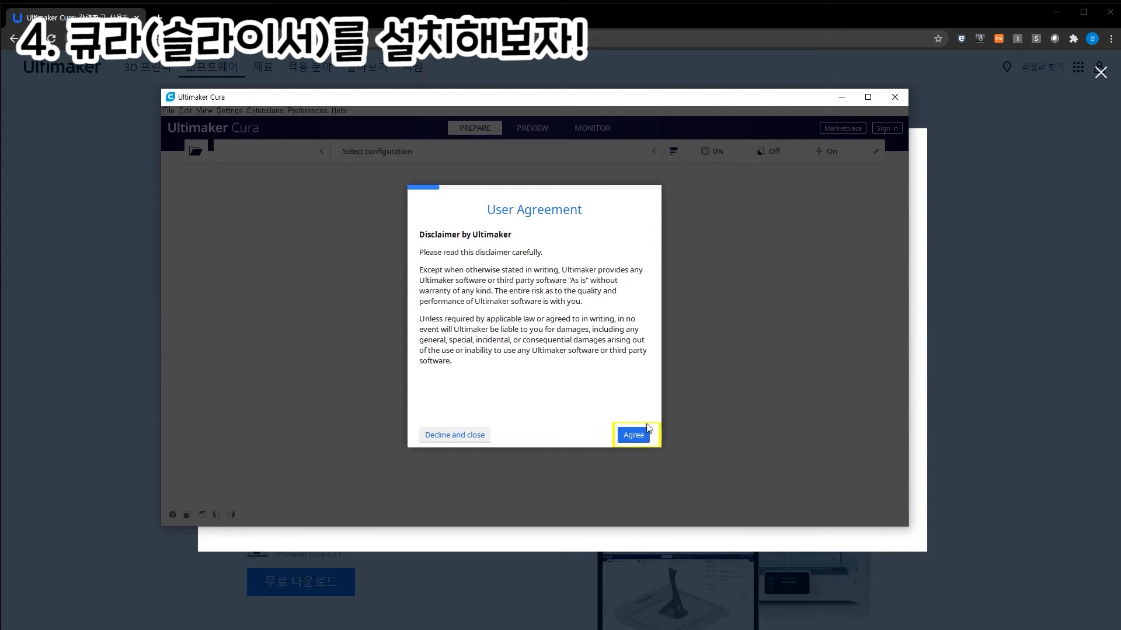
pyautogui.click(632, 437)
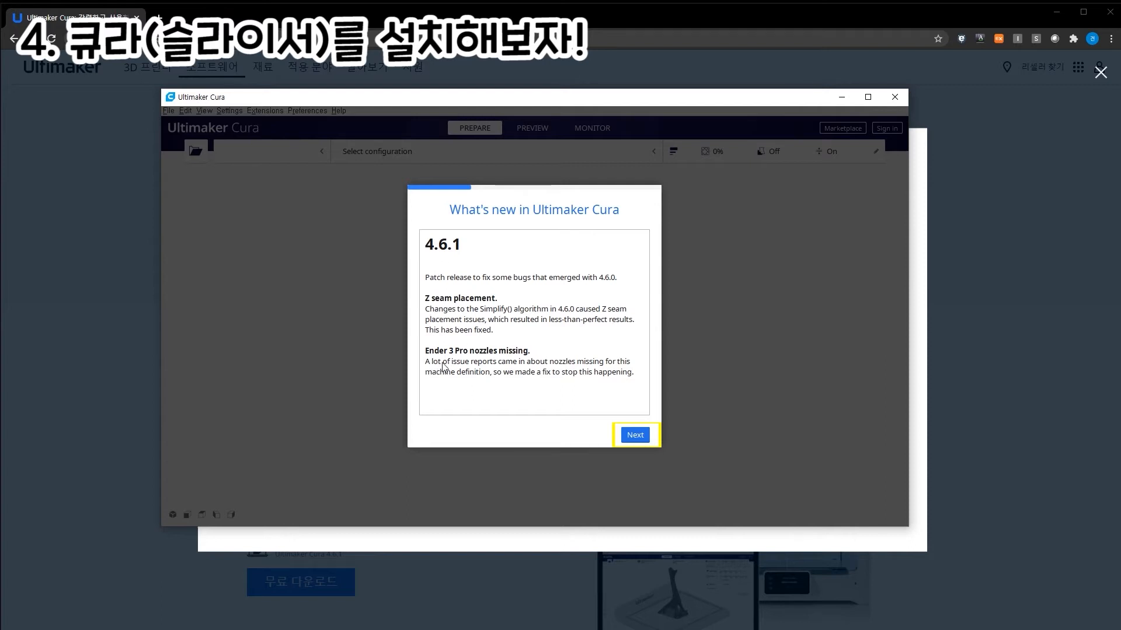
pyautogui.click(642, 435)
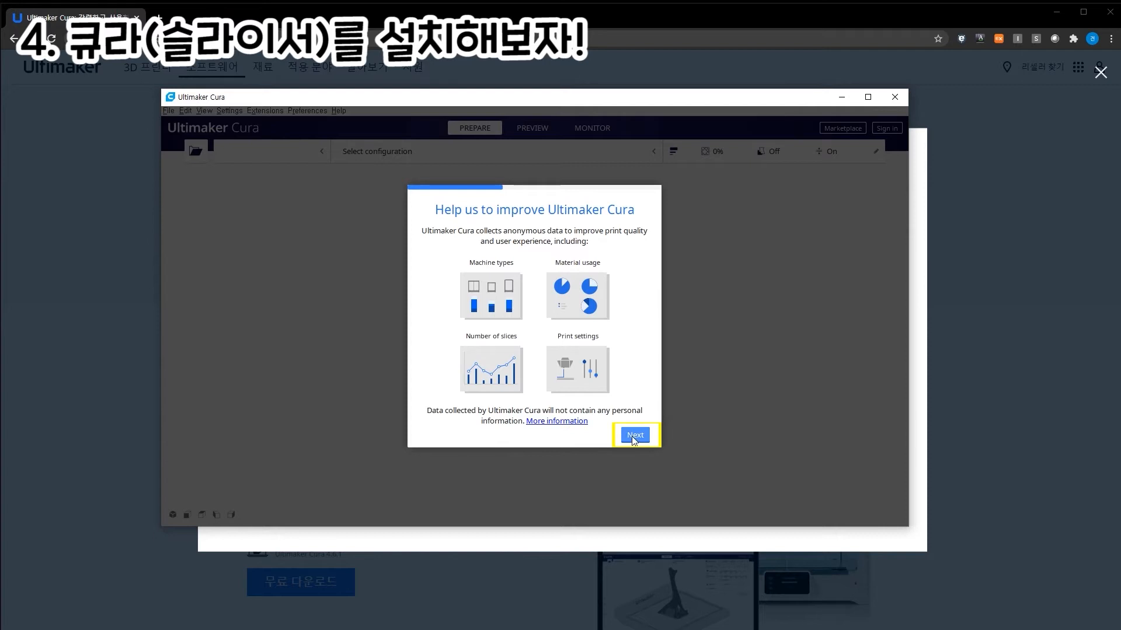
pyautogui.click(634, 436)
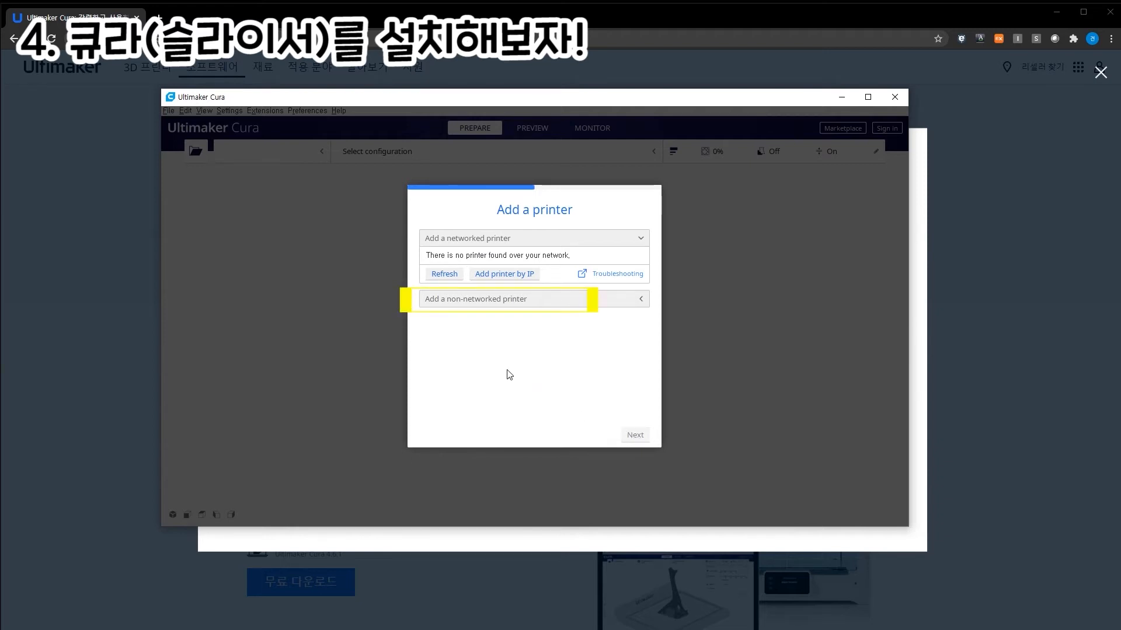
# Add a non-networked Creality3D printer, choosing the Creality Ender-3 model and keeping its default printer name
pyautogui.click(464, 302)
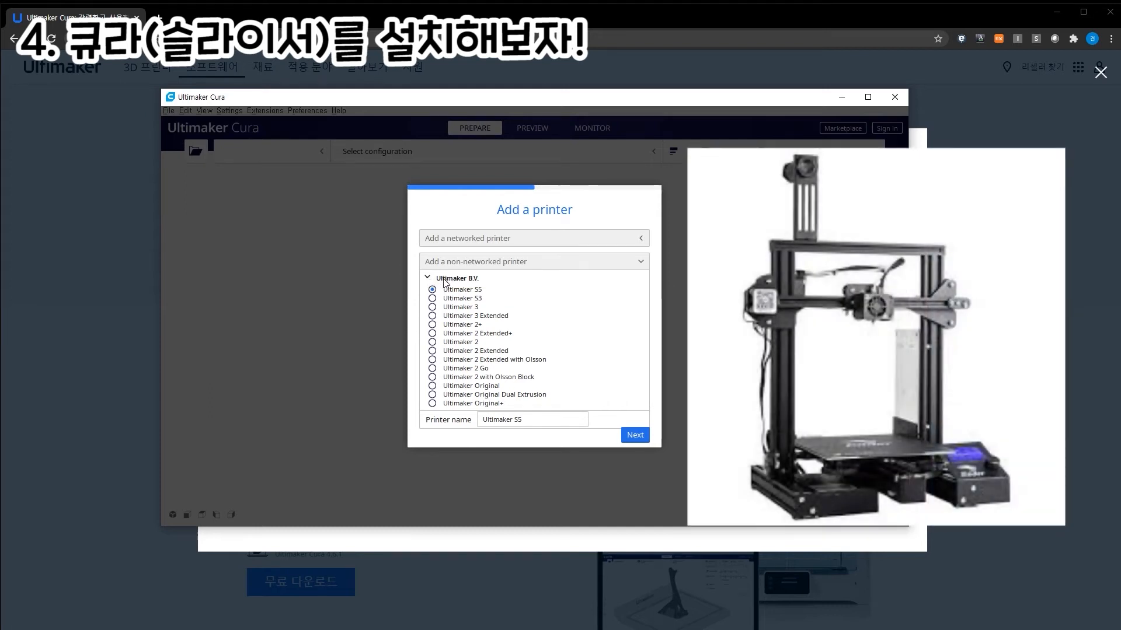
pyautogui.scroll(-1, 489, 293)
pyautogui.scroll(-5, 489, 293)
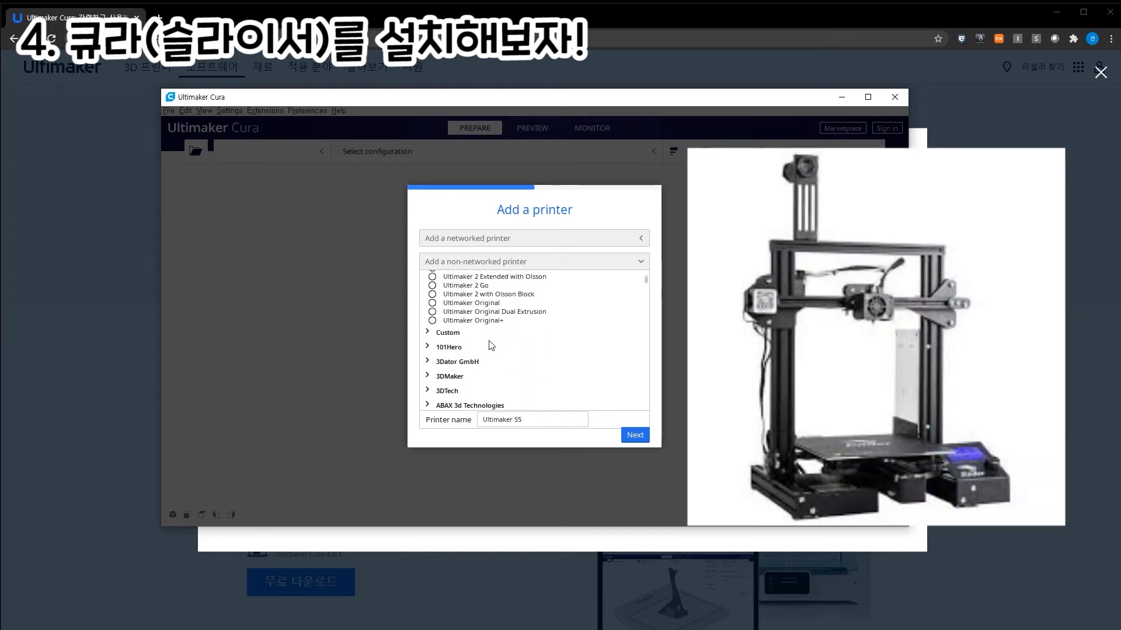
pyautogui.scroll(-6, 490, 344)
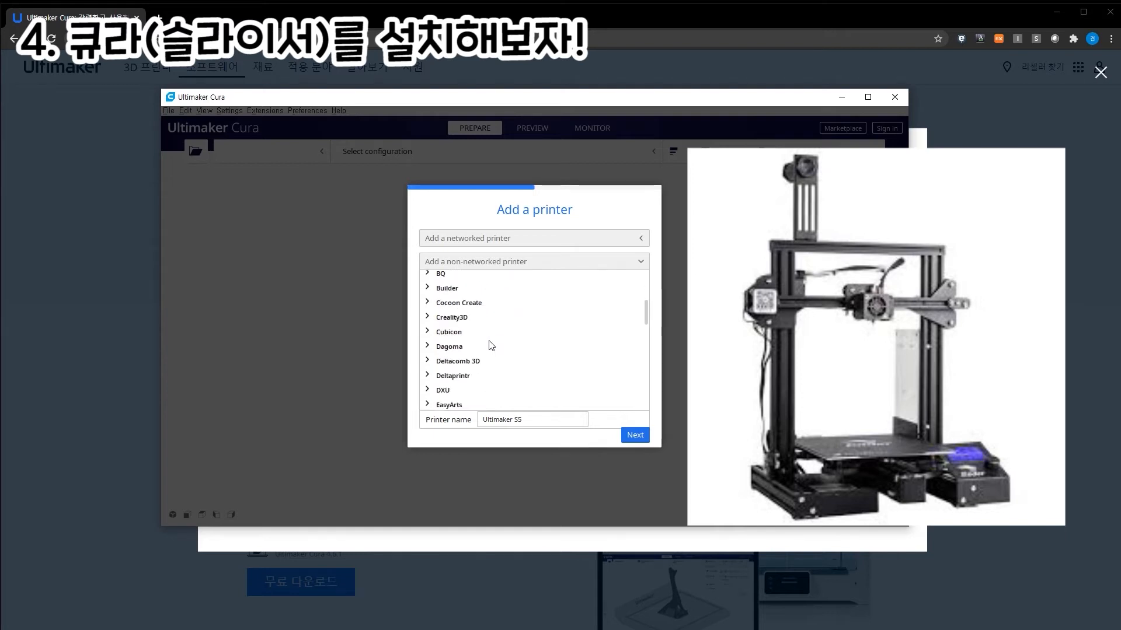
pyautogui.scroll(3, 478, 336)
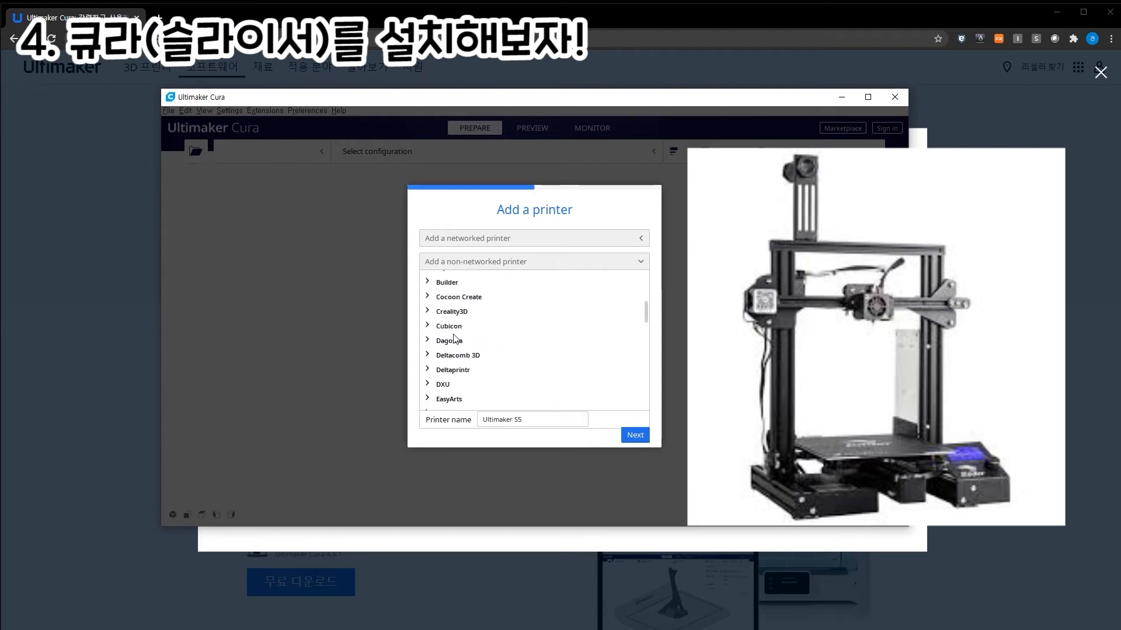
pyautogui.click(428, 315)
pyautogui.scroll(-2, 530, 345)
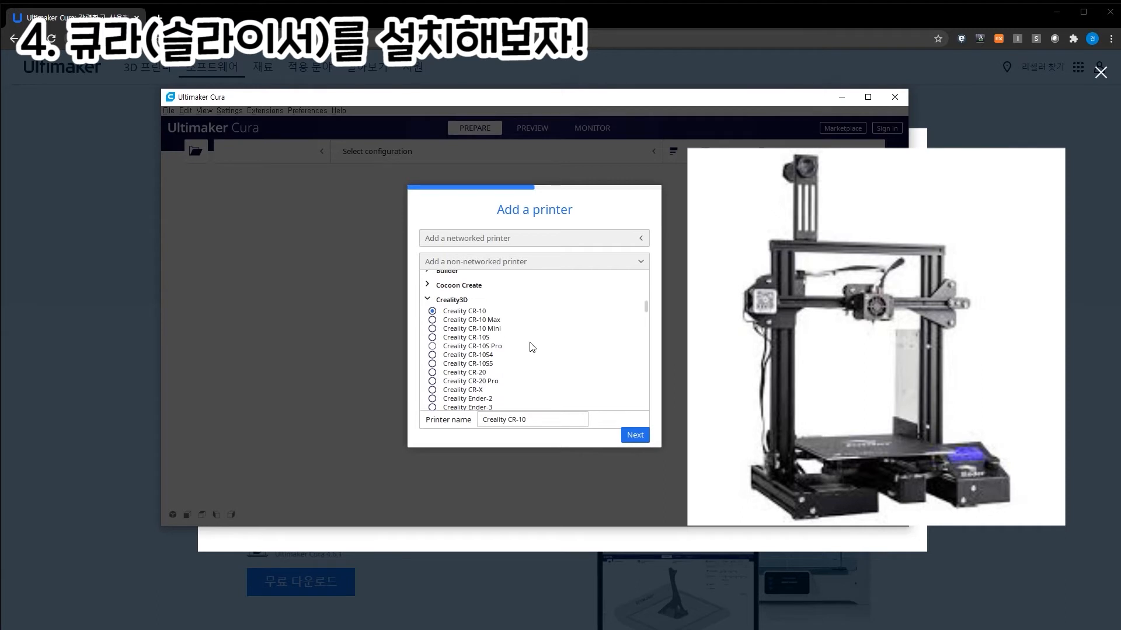
pyautogui.scroll(-3, 530, 347)
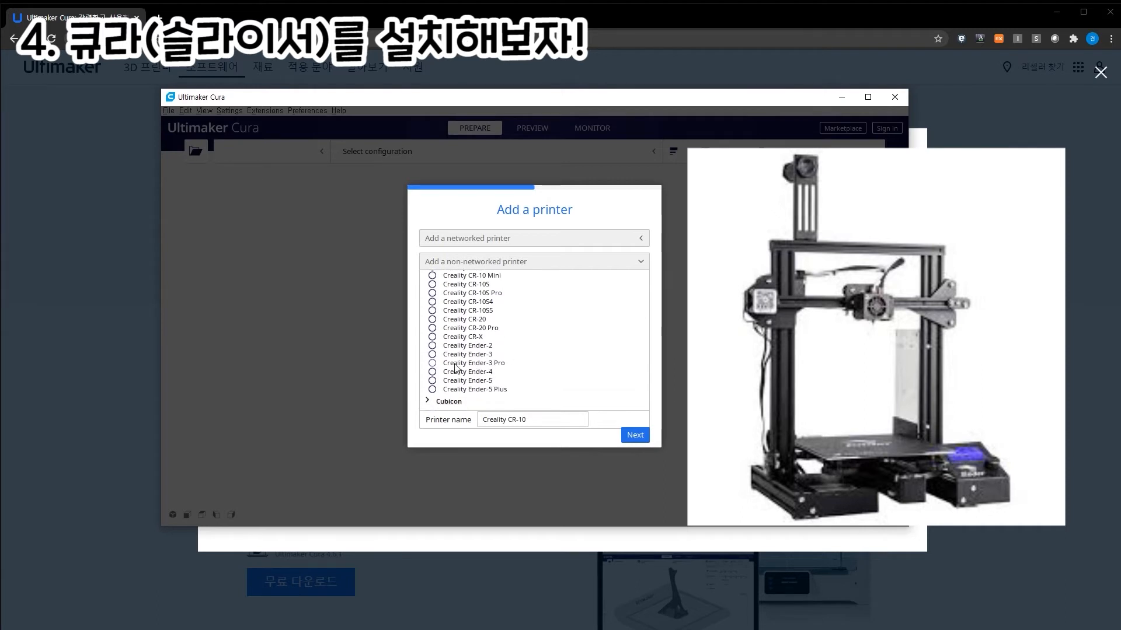
pyautogui.click(432, 354)
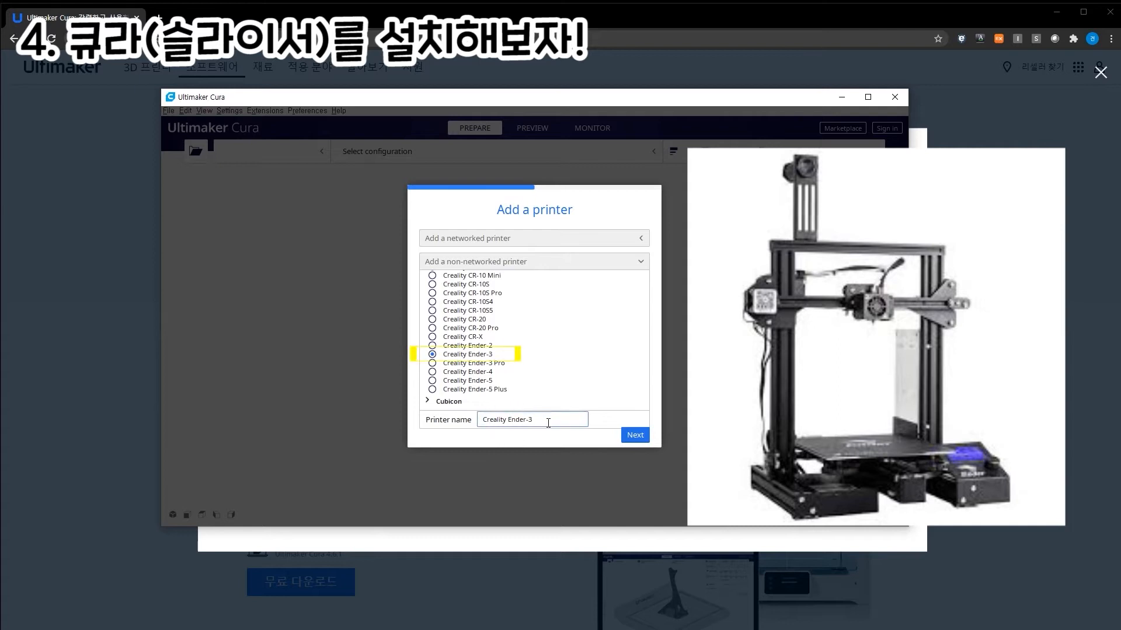
pyautogui.click(635, 435)
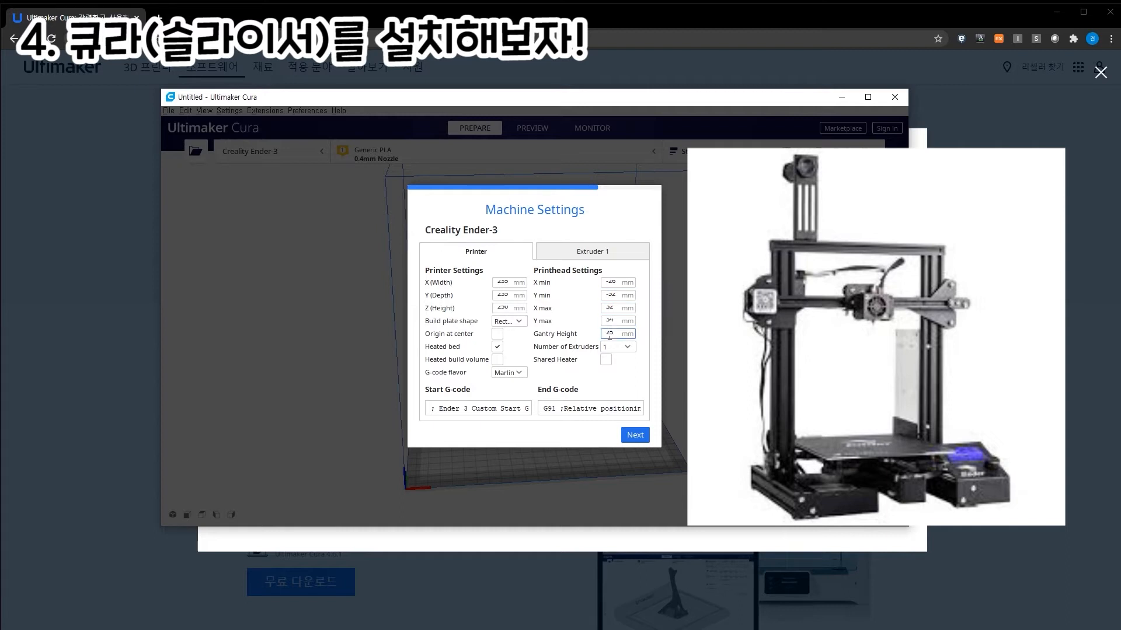
# Review the Ender-3's extruder and printer settings, accept the defaults, and finish the setup without signing in to an account
pyautogui.click(593, 252)
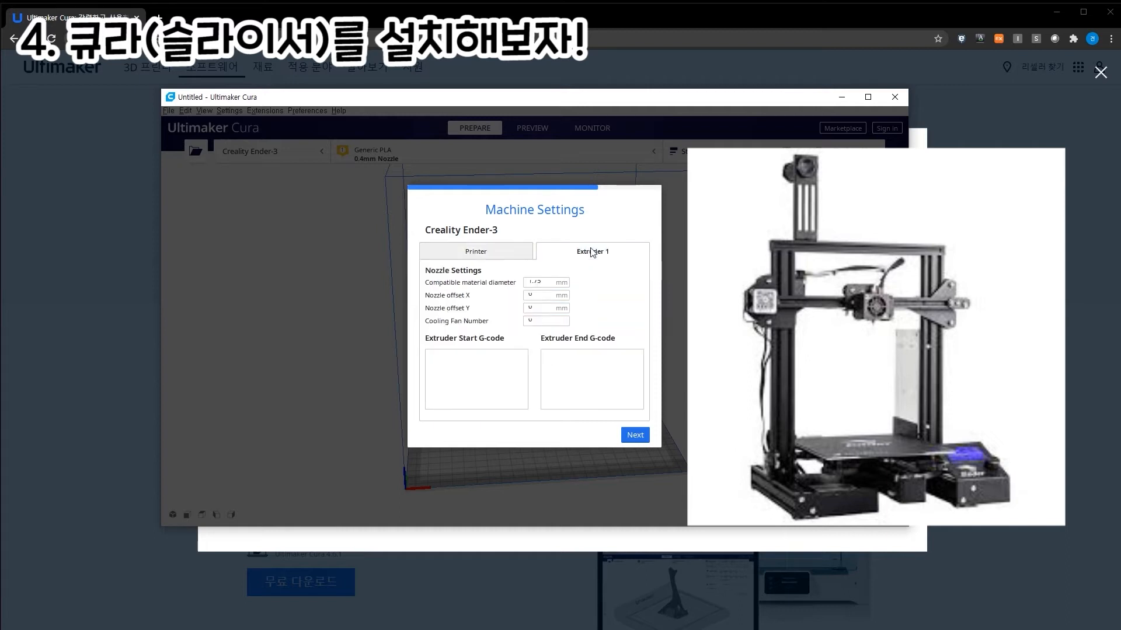
pyautogui.click(473, 257)
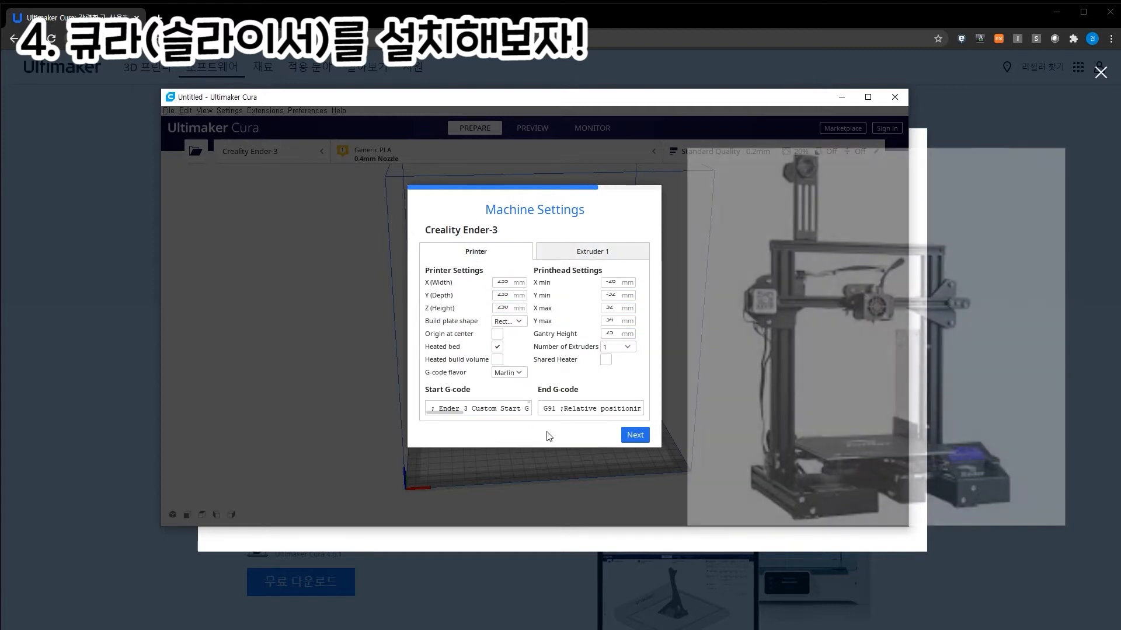
pyautogui.click(635, 436)
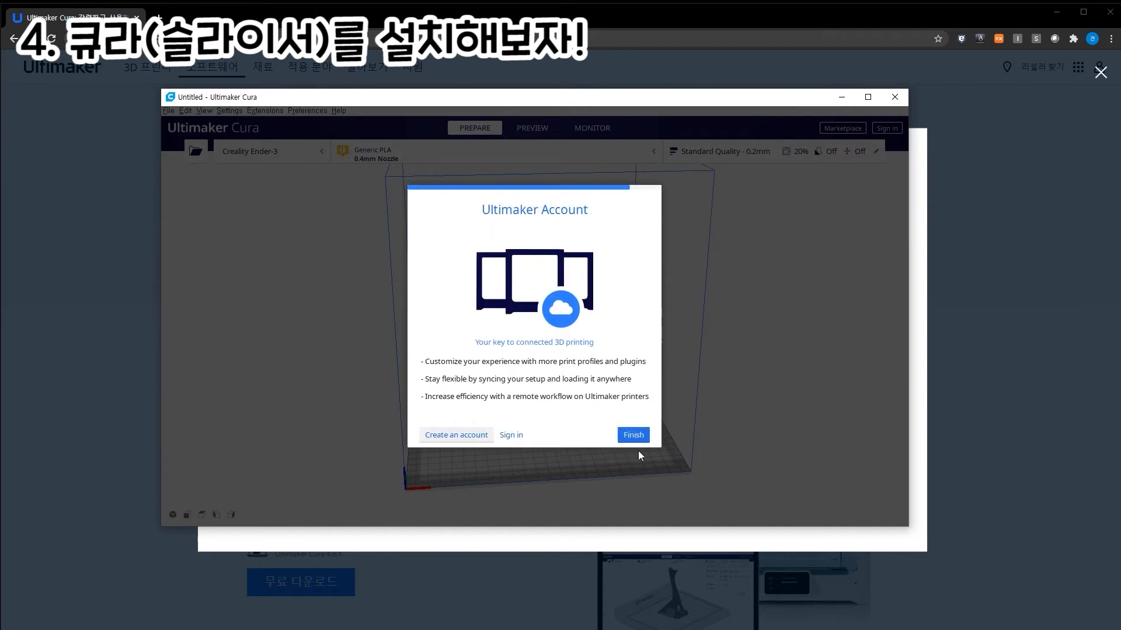
pyautogui.click(629, 436)
pyautogui.moveTo(627, 432); pyautogui.dragTo(616, 408, button='right')
pyautogui.moveTo(605, 361); pyautogui.dragTo(603, 401, button='middle')
pyautogui.scroll(-2, 603, 400)
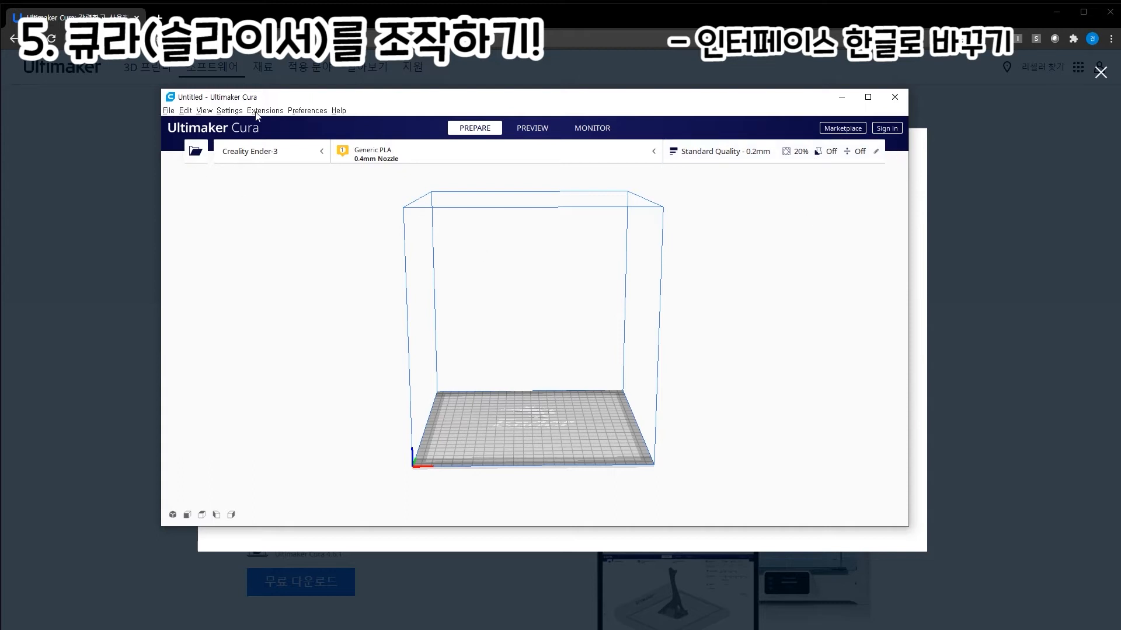
# Set the Cura interface language to 한국어 in the general preferences, and close Cura so the change can take effect
pyautogui.click(309, 111)
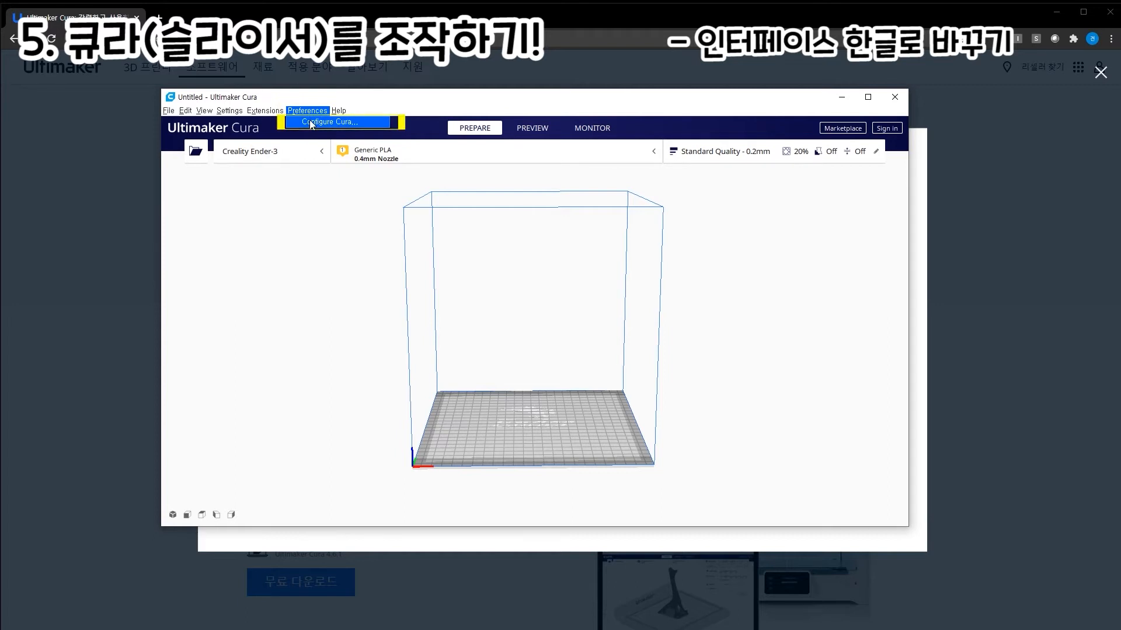
pyautogui.click(311, 122)
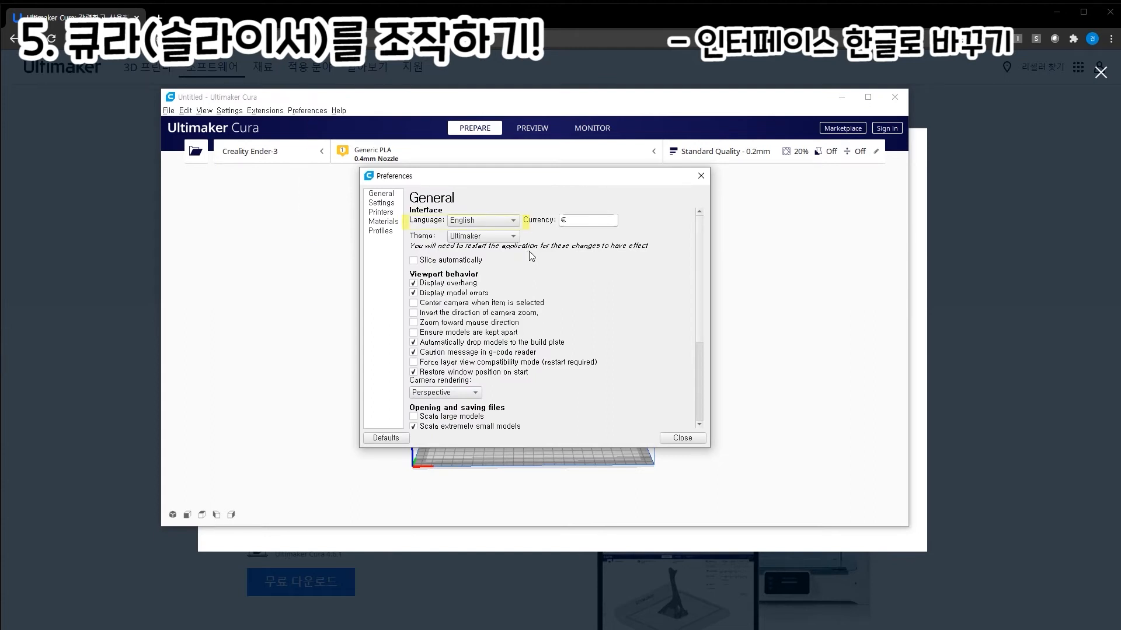
pyautogui.click(481, 223)
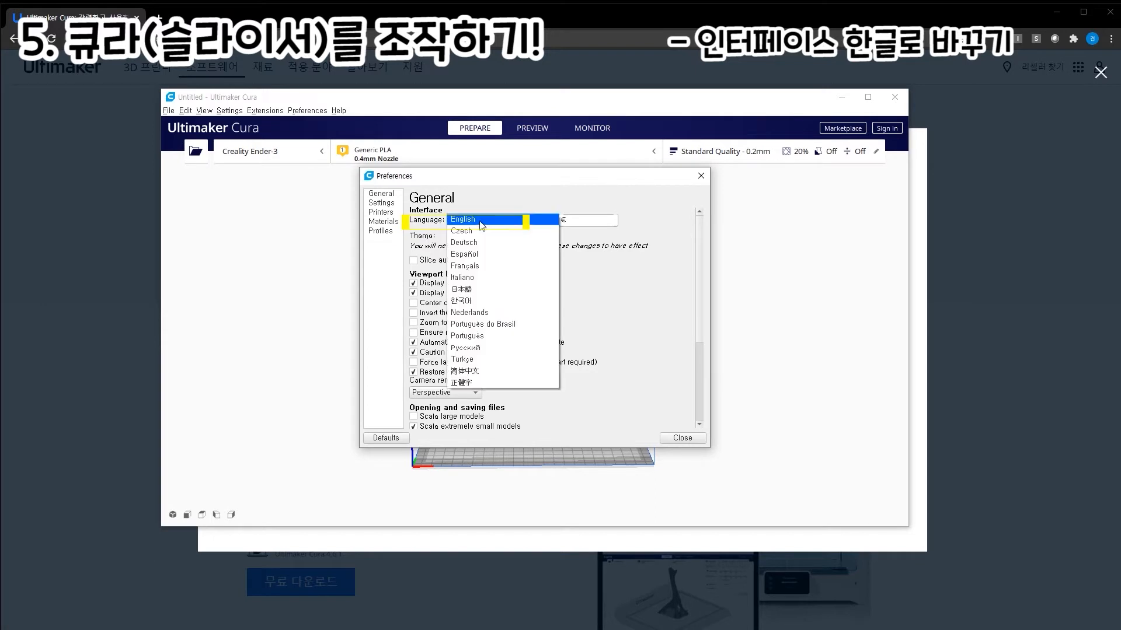
pyautogui.click(492, 302)
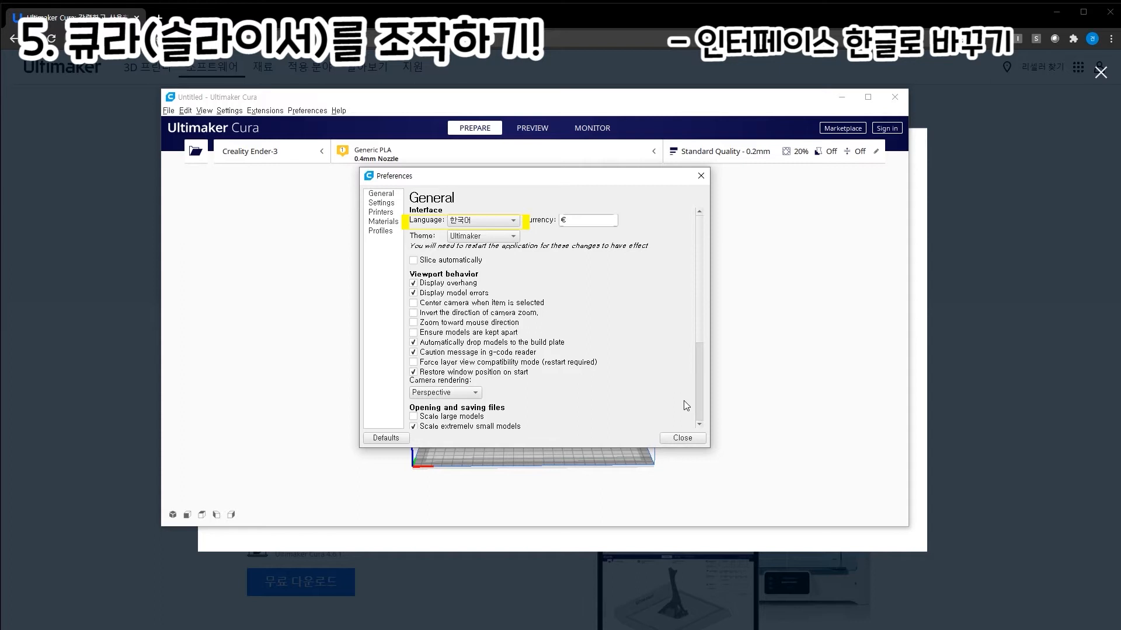
pyautogui.click(687, 439)
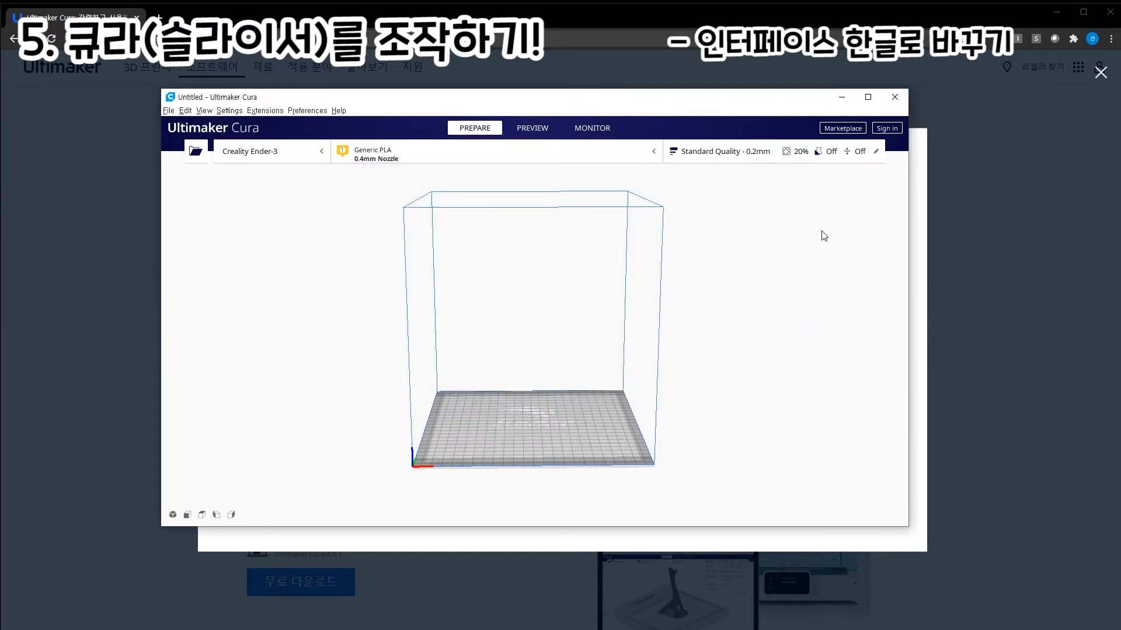
pyautogui.click(894, 97)
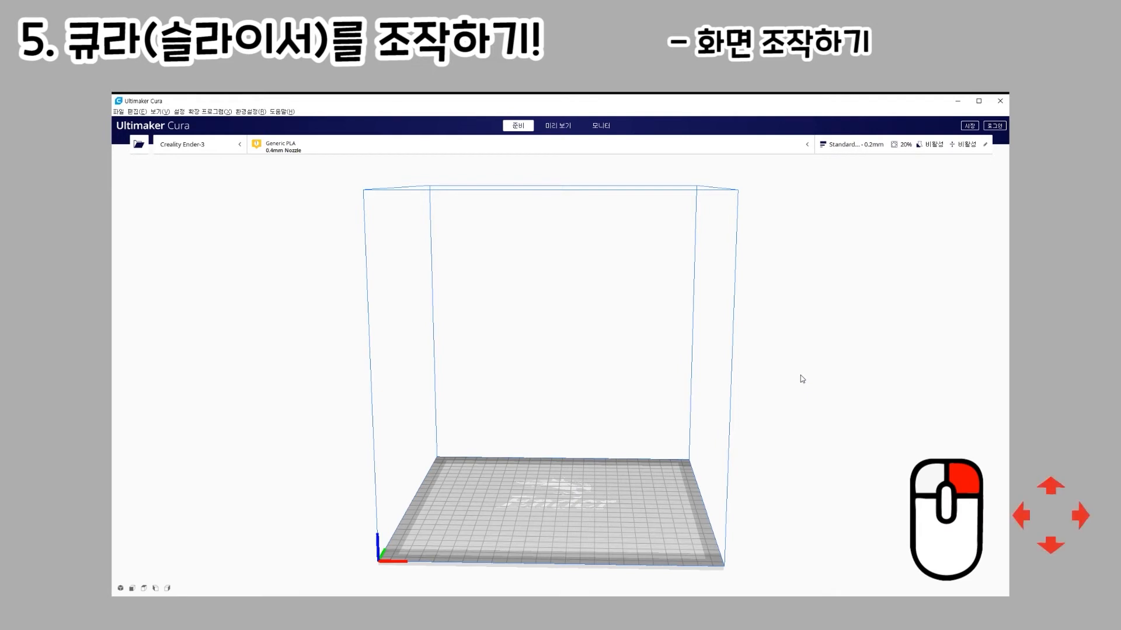
# Orbit, zoom and pan around the empty Ender-3 build volume to examine it from different angles and distances
pyautogui.moveTo(798, 380)
pyautogui.mouseDown(button='right')
pyautogui.moveTo(761, 400)
pyautogui.moveTo(742, 354)
pyautogui.moveTo(780, 332)
pyautogui.moveTo(846, 370)
pyautogui.moveTo(837, 432)
pyautogui.moveTo(752, 448)
pyautogui.moveTo(709, 406)
pyautogui.moveTo(720, 328)
pyautogui.moveTo(795, 318)
pyautogui.moveTo(850, 355)
pyautogui.moveTo(850, 408)
pyautogui.moveTo(768, 438)
pyautogui.moveTo(725, 400)
pyautogui.moveTo(743, 341)
pyautogui.moveTo(808, 348)
pyautogui.moveTo(808, 377)
pyautogui.mouseUp(button='right')
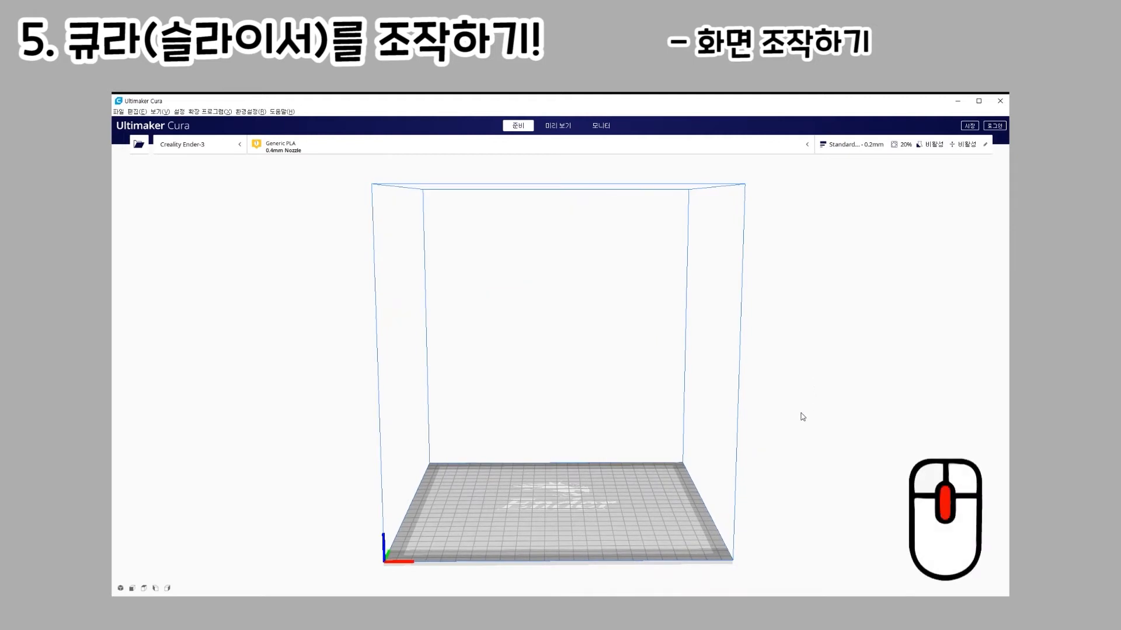
pyautogui.scroll(3, 763, 450)
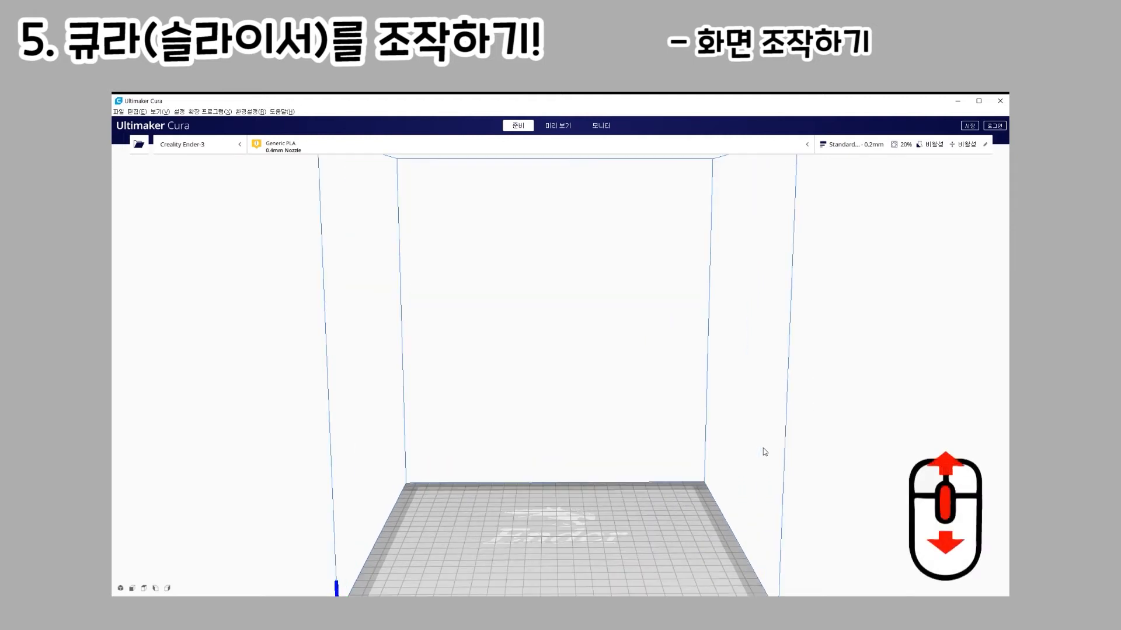
pyautogui.scroll(3, 613, 524)
pyautogui.scroll(-6, 603, 518)
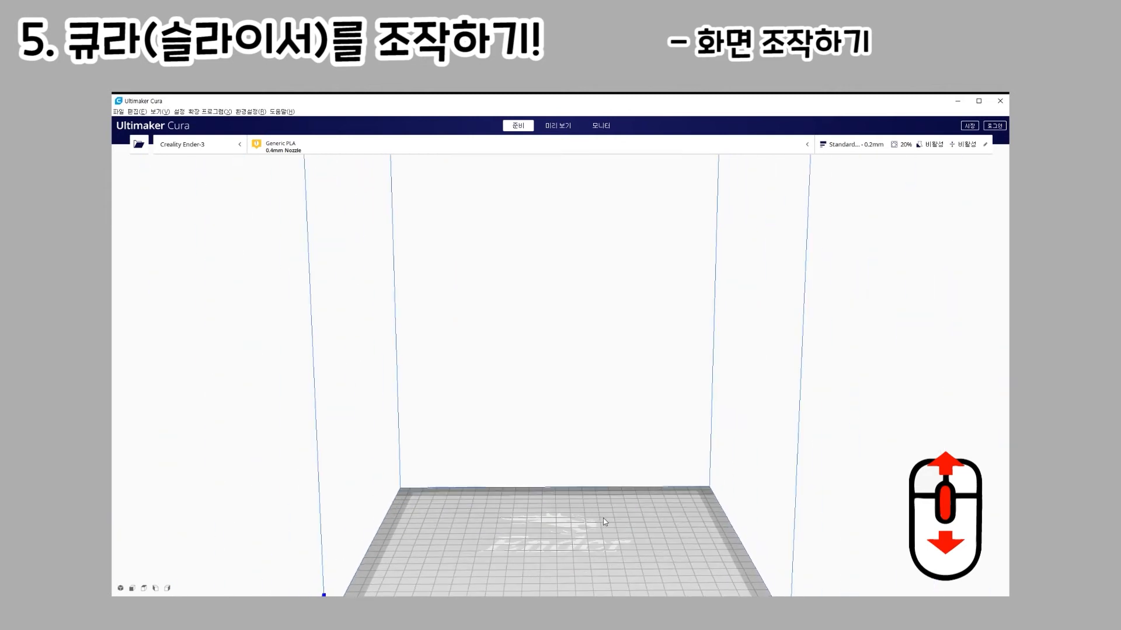
pyautogui.scroll(-5, 603, 518)
pyautogui.scroll(6, 603, 517)
pyautogui.moveTo(624, 487)
pyautogui.mouseDown(button='middle')
pyautogui.moveTo(584, 418)
pyautogui.moveTo(660, 435)
pyautogui.moveTo(425, 442)
pyautogui.moveTo(893, 408)
pyautogui.moveTo(443, 513)
pyautogui.moveTo(743, 426)
pyautogui.moveTo(454, 348)
pyautogui.moveTo(763, 432)
pyautogui.moveTo(635, 488)
pyautogui.mouseUp(button='middle')
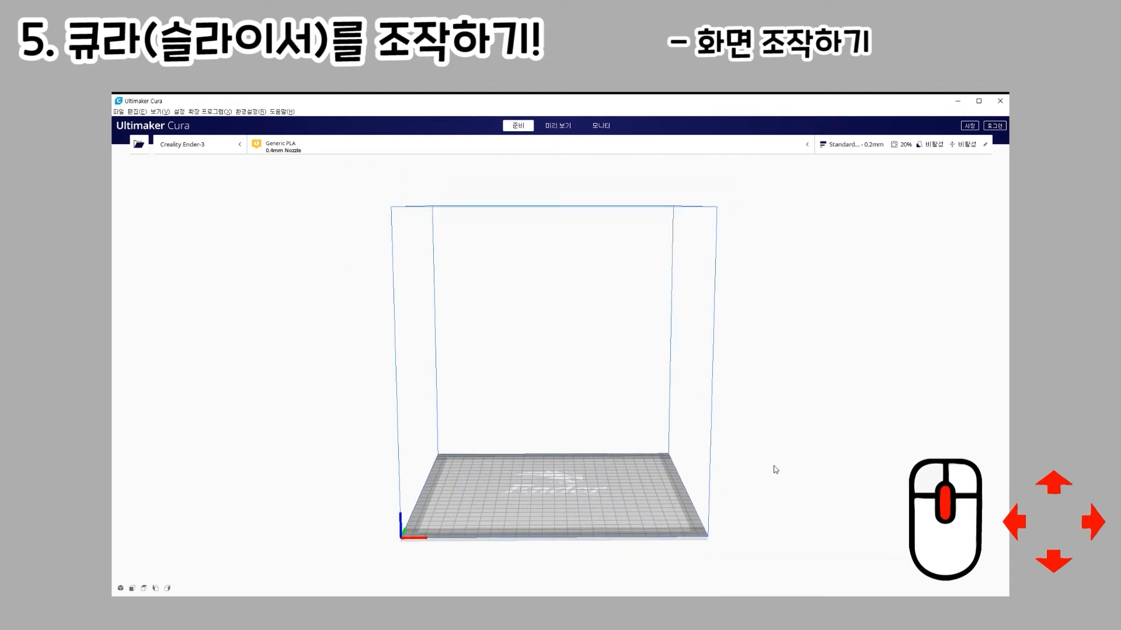
pyautogui.scroll(-5, 775, 469)
pyautogui.scroll(3, 774, 468)
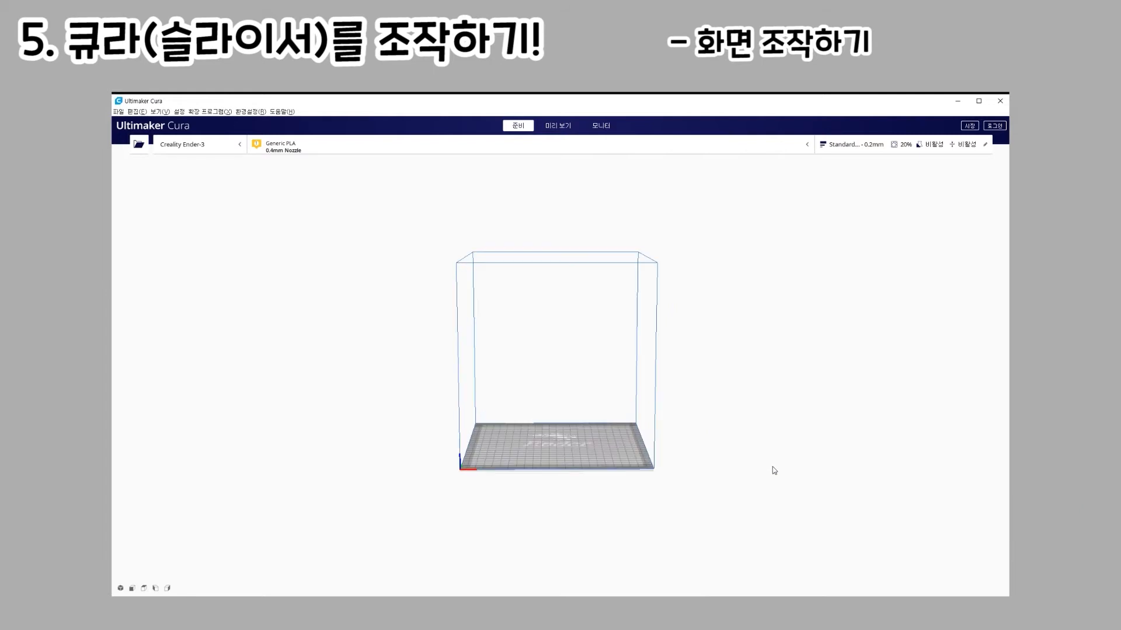
# View the build volume from the preset 3D, front, top and left camera positions
pyautogui.click(120, 588)
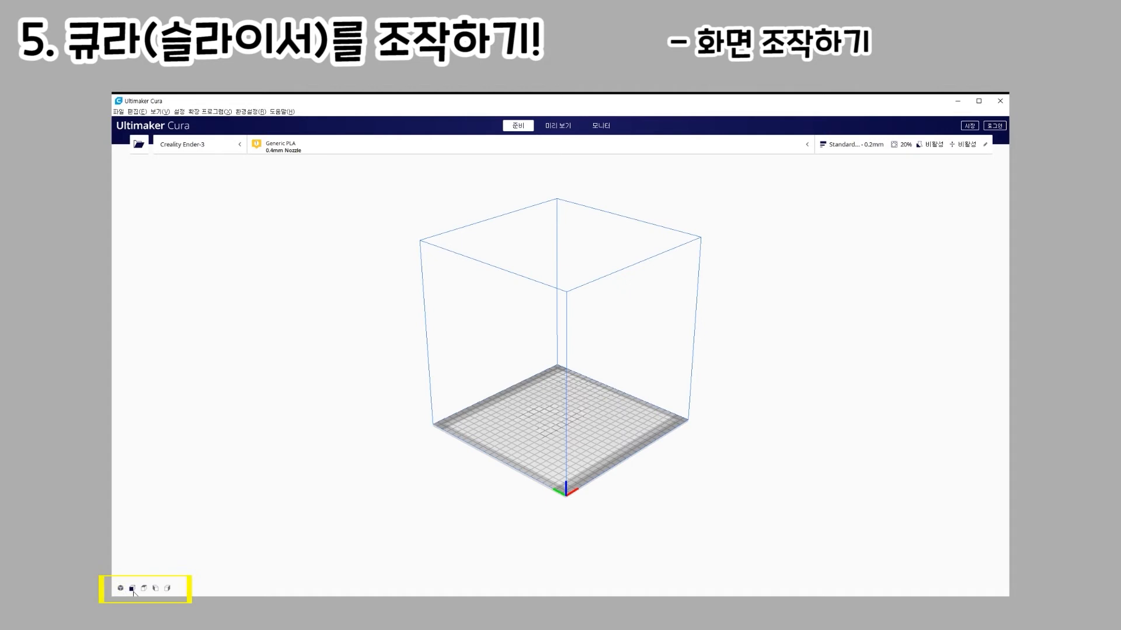
pyautogui.click(132, 588)
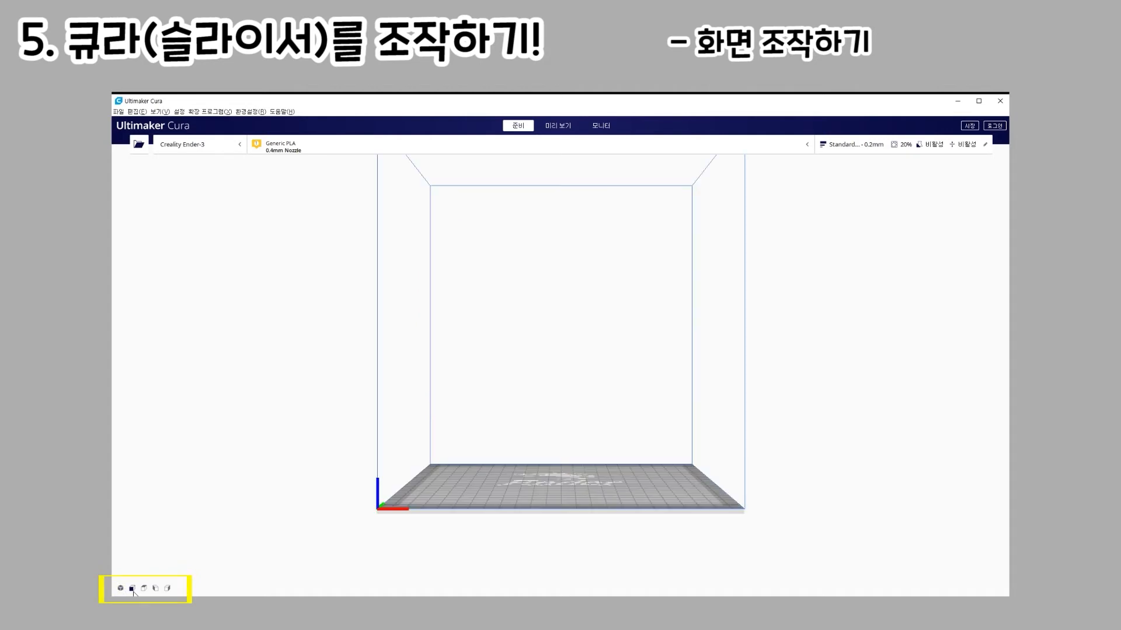
pyautogui.click(144, 589)
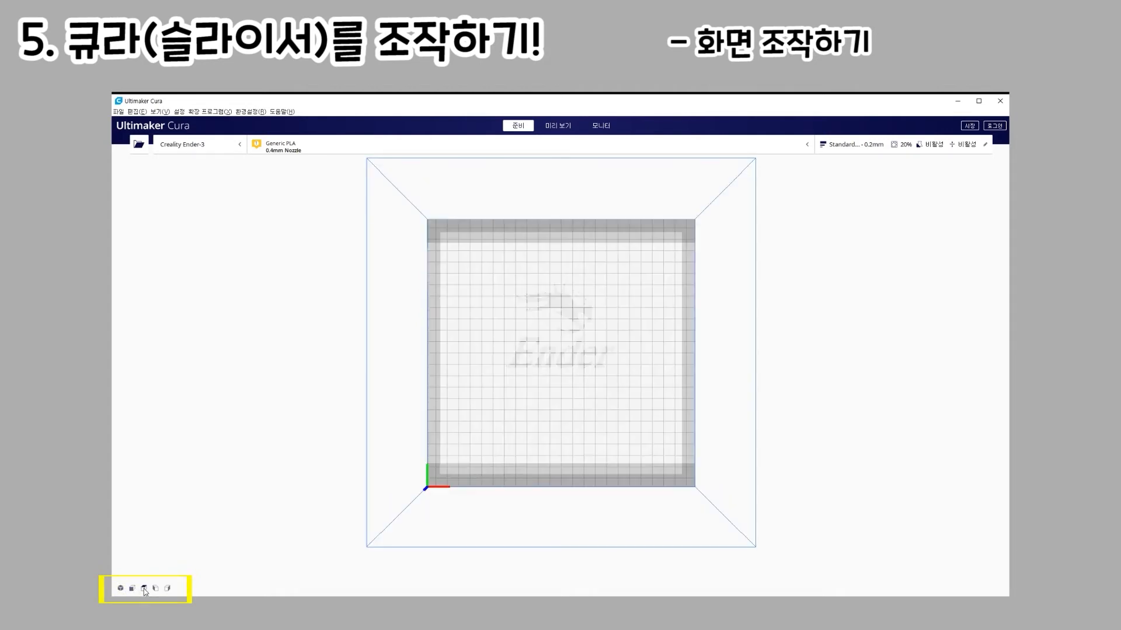
pyautogui.click(156, 589)
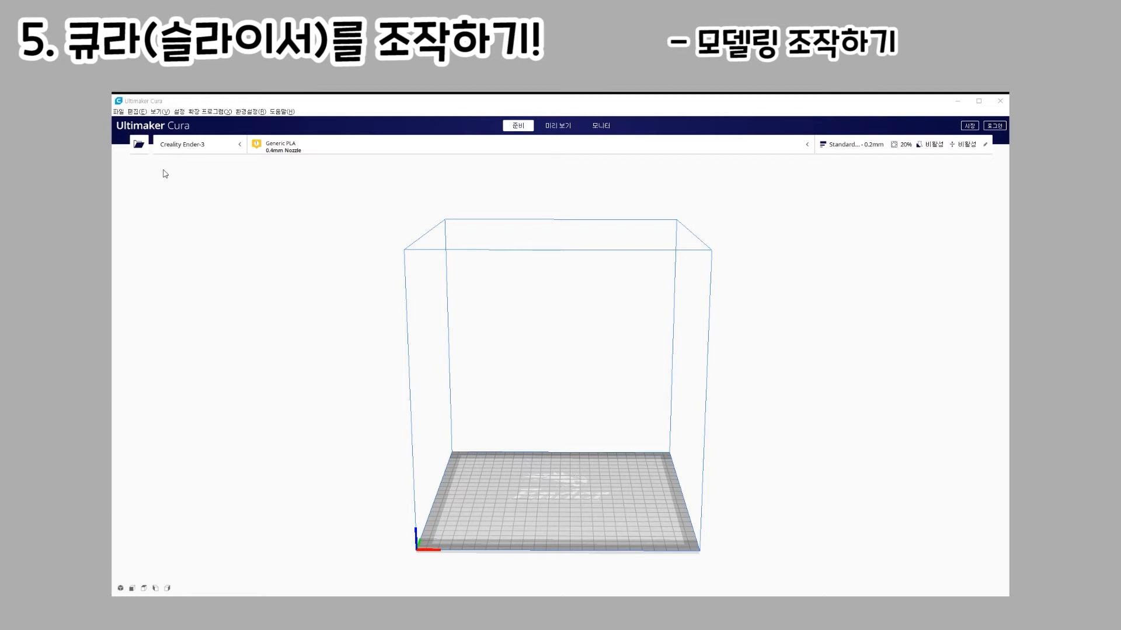
# Load the LH_Finger_Plate model from the files folder inside the FunMove electronic prosthetic hand folder
pyautogui.click(140, 145)
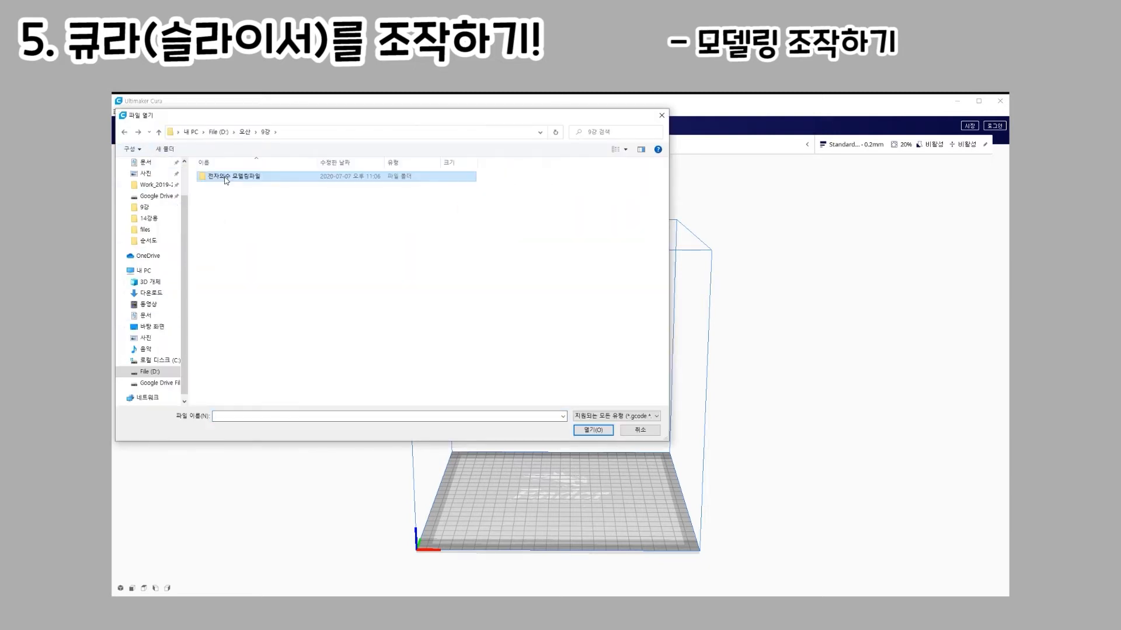
pyautogui.doubleClick(226, 177)
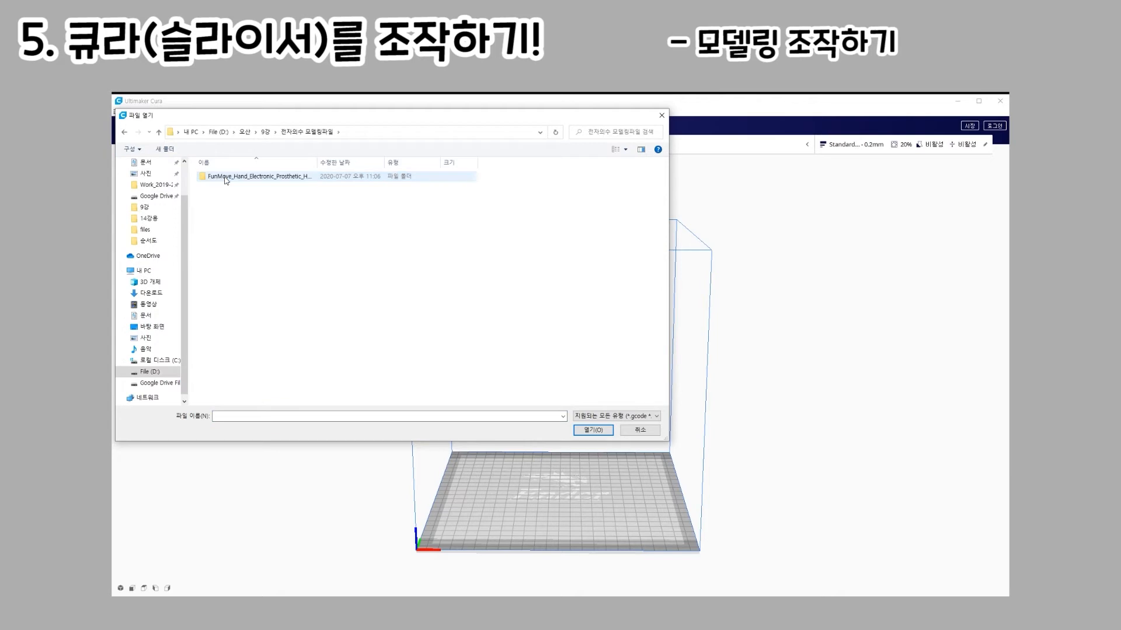
pyautogui.doubleClick(297, 176)
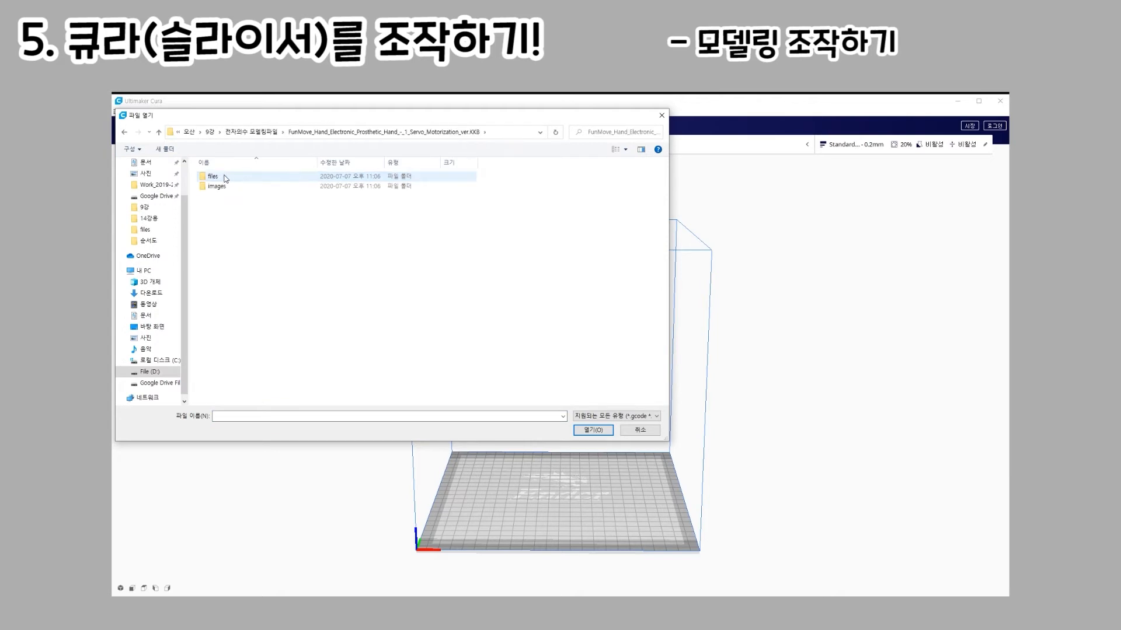
pyautogui.doubleClick(225, 177)
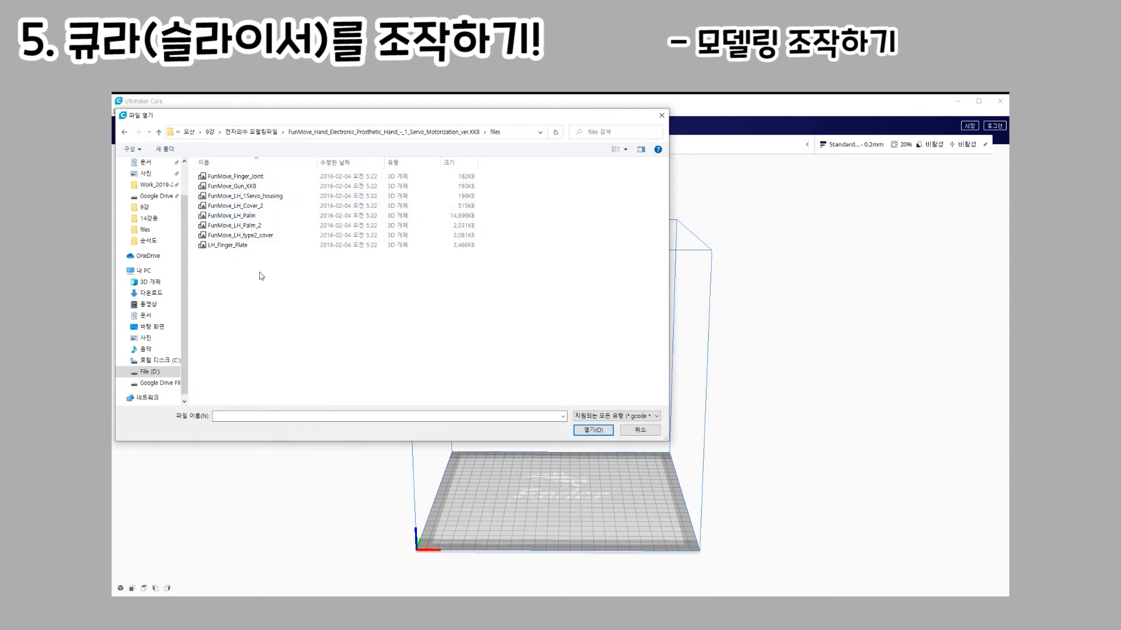
pyautogui.doubleClick(235, 246)
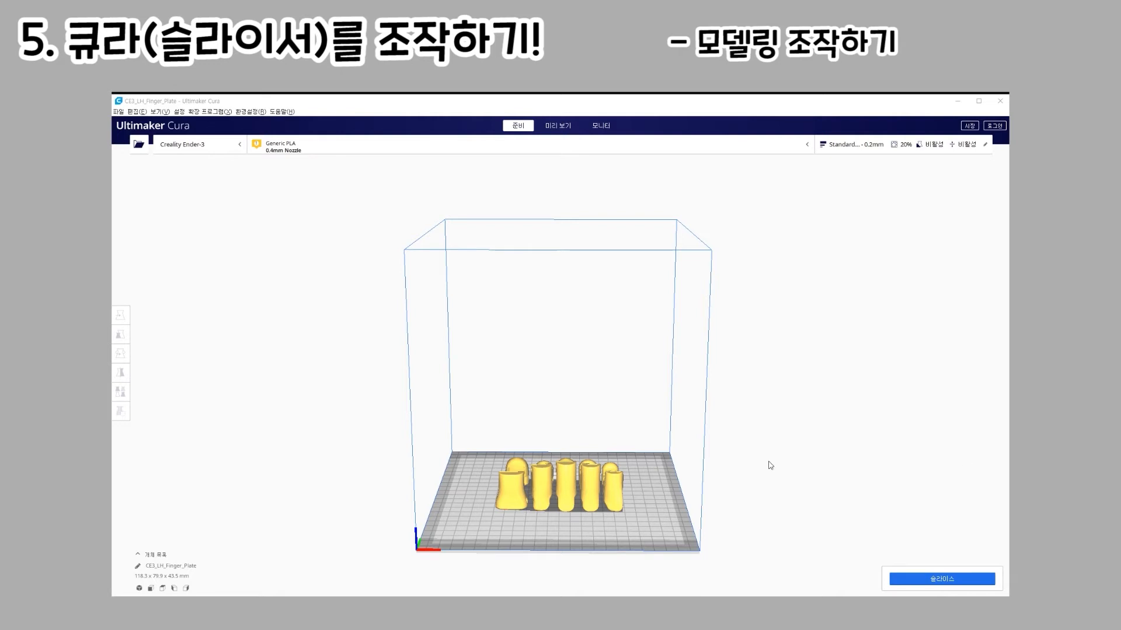
# Select the finger plate model and move it freely along the X, Y and Z axes
pyautogui.click(570, 483)
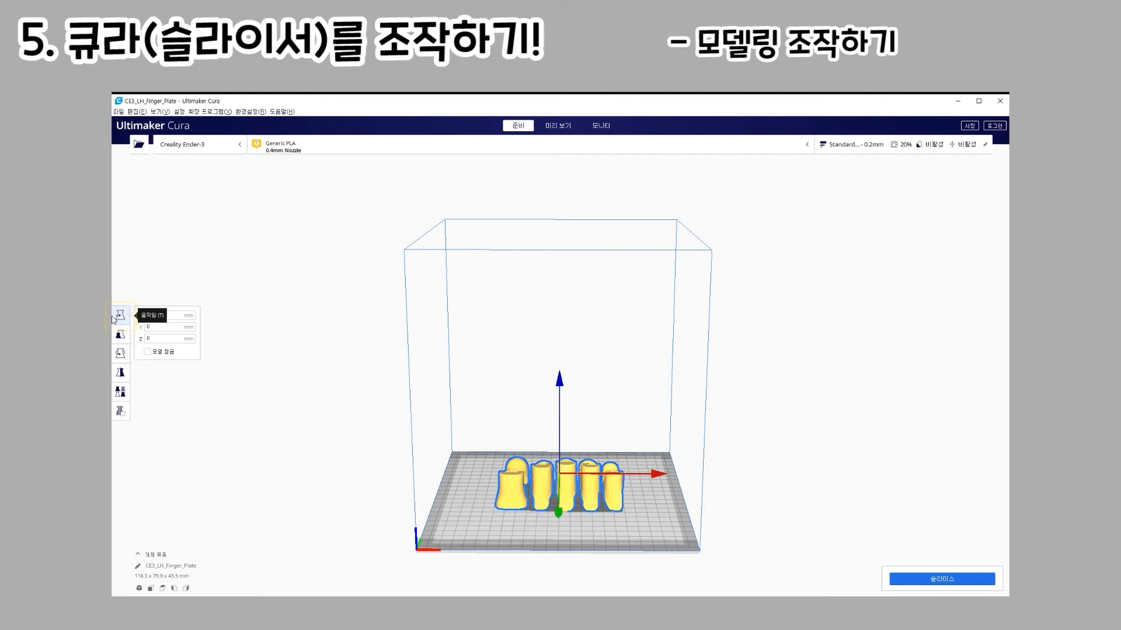
pyautogui.moveTo(598, 512); pyautogui.dragTo(675, 494)
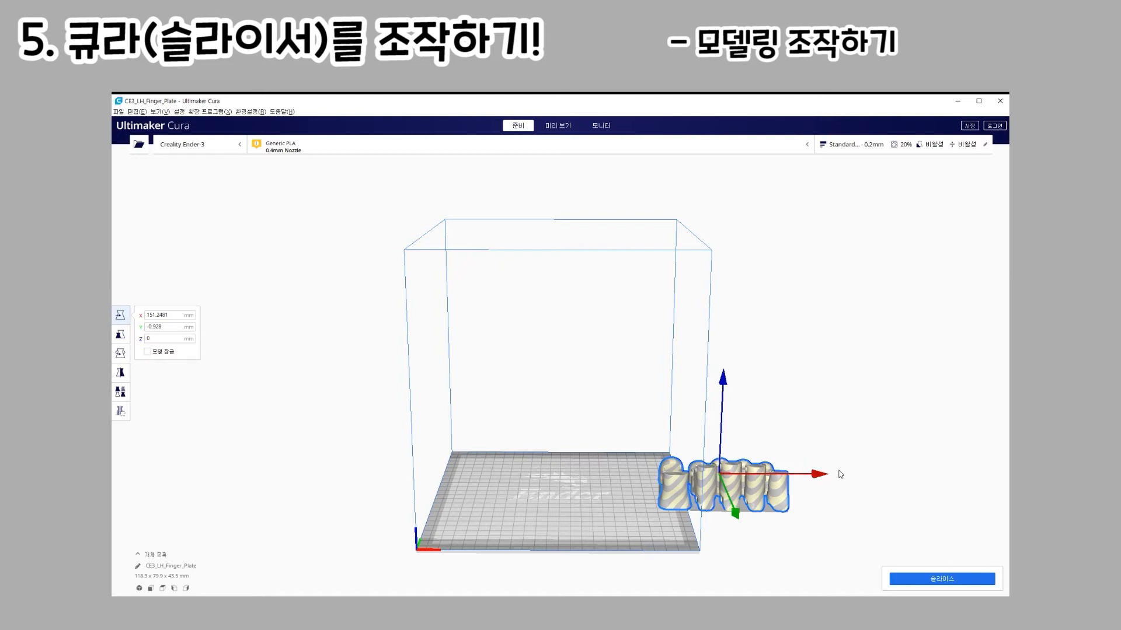
pyautogui.moveTo(817, 475); pyautogui.dragTo(650, 477)
pyautogui.moveTo(551, 513)
pyautogui.mouseDown()
pyautogui.moveTo(547, 547)
pyautogui.moveTo(548, 524)
pyautogui.mouseUp()
pyautogui.moveTo(550, 397); pyautogui.dragTo(554, 324)
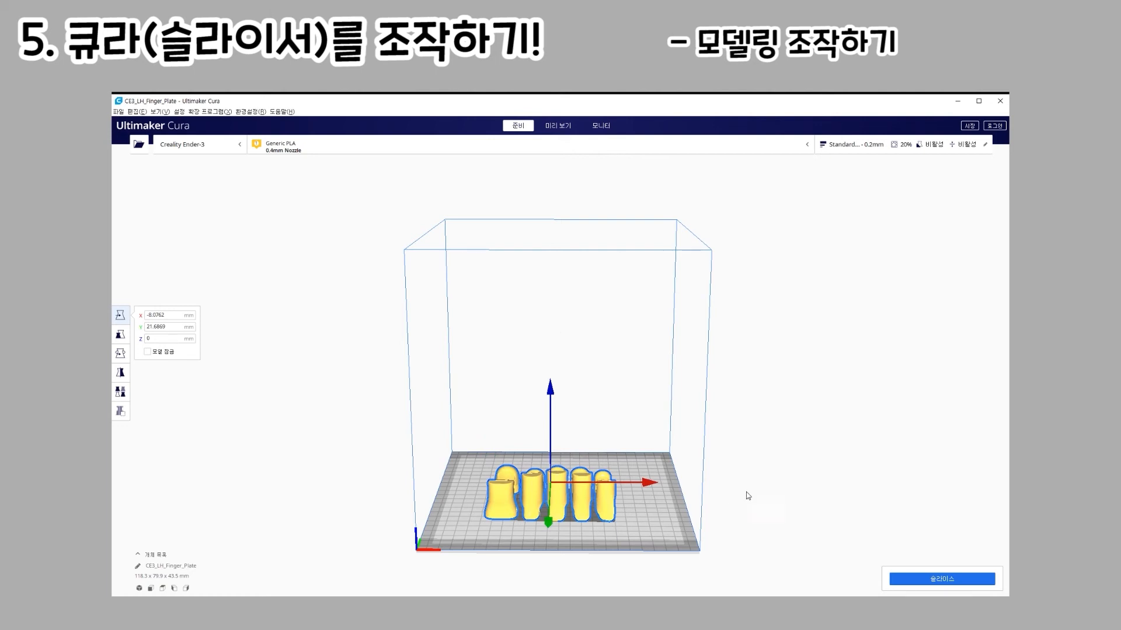
# Set the finger plate's X and Y positions to 0 mm
pyautogui.moveTo(166, 316); pyautogui.dragTo(138, 319)
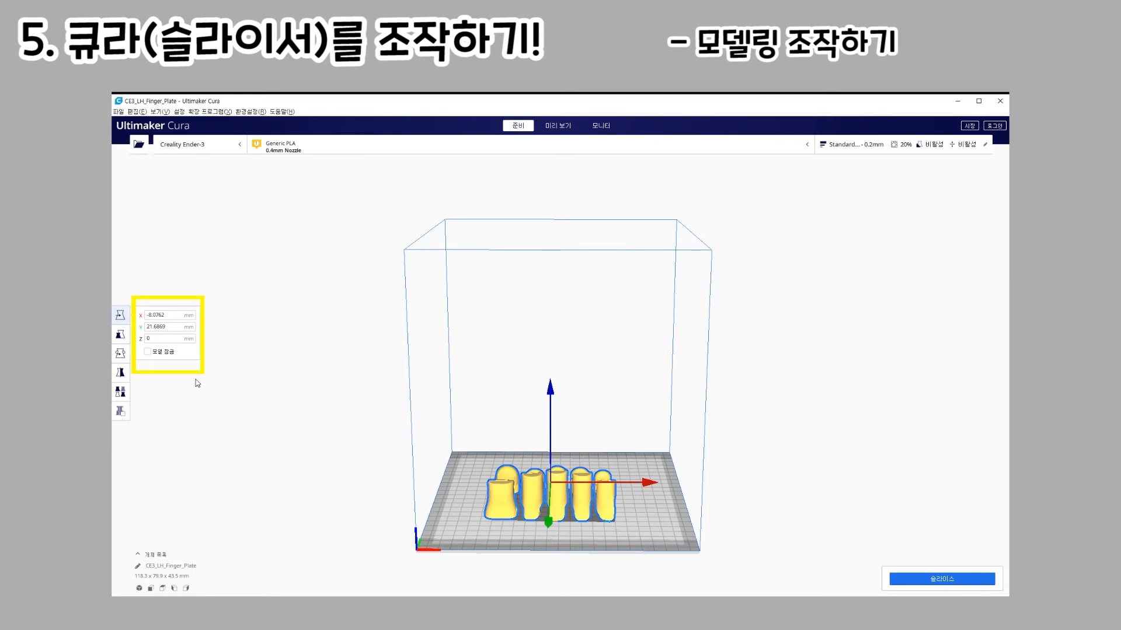
pyautogui.moveTo(183, 314); pyautogui.dragTo(114, 327)
pyautogui.write('0')
pyautogui.press('Return')
pyautogui.write('0')
pyautogui.press('Return')
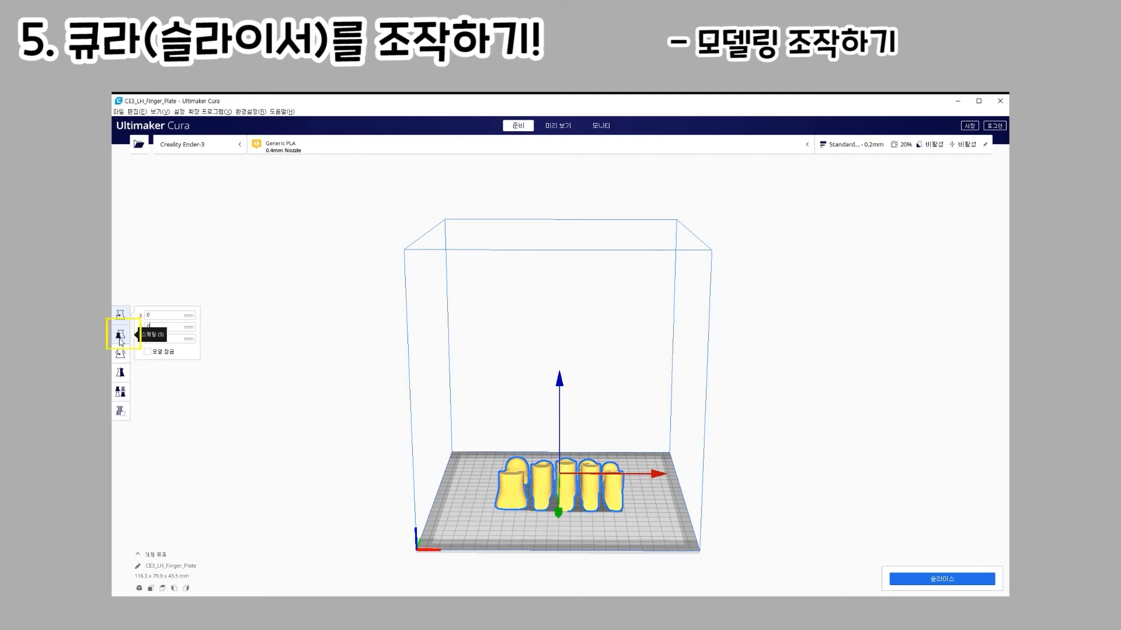
# Scale the finger plate freely to about 115%, and set its uniform scale to 200%
pyautogui.click(120, 336)
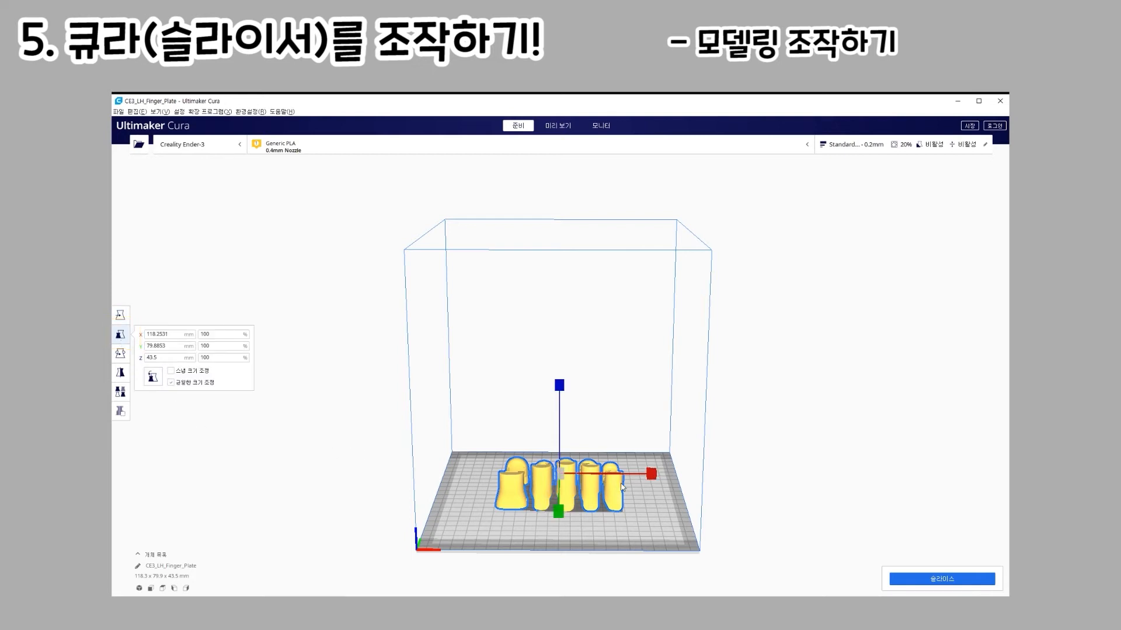
pyautogui.moveTo(651, 476); pyautogui.dragTo(607, 482)
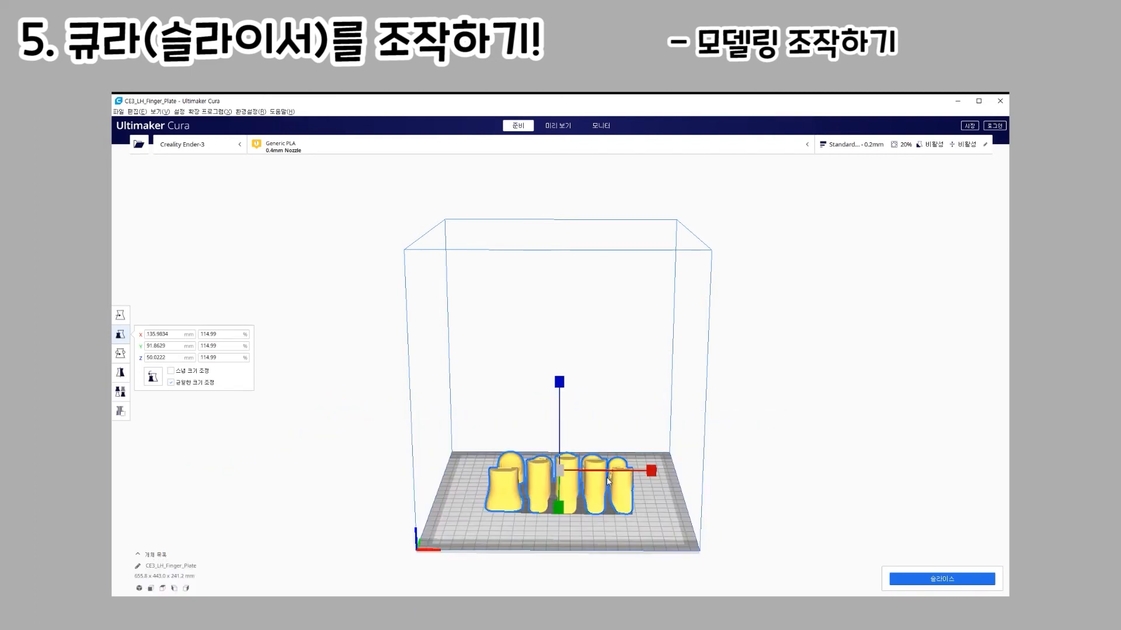
pyautogui.moveTo(226, 335); pyautogui.dragTo(174, 334)
pyautogui.write('2')
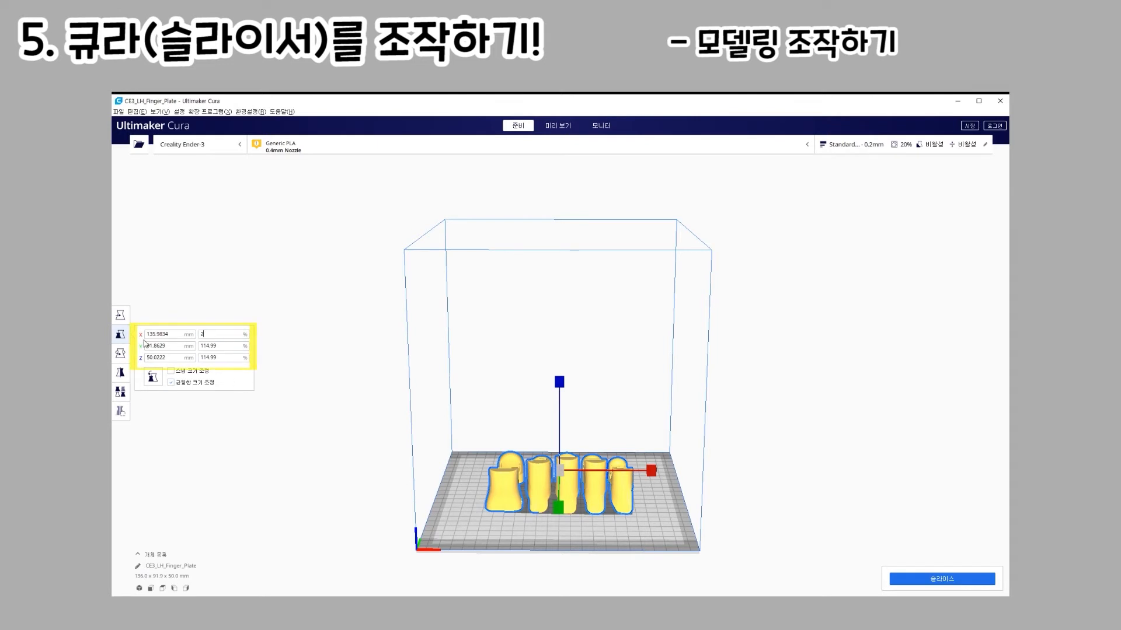
pyautogui.write('00')
pyautogui.press('Return')
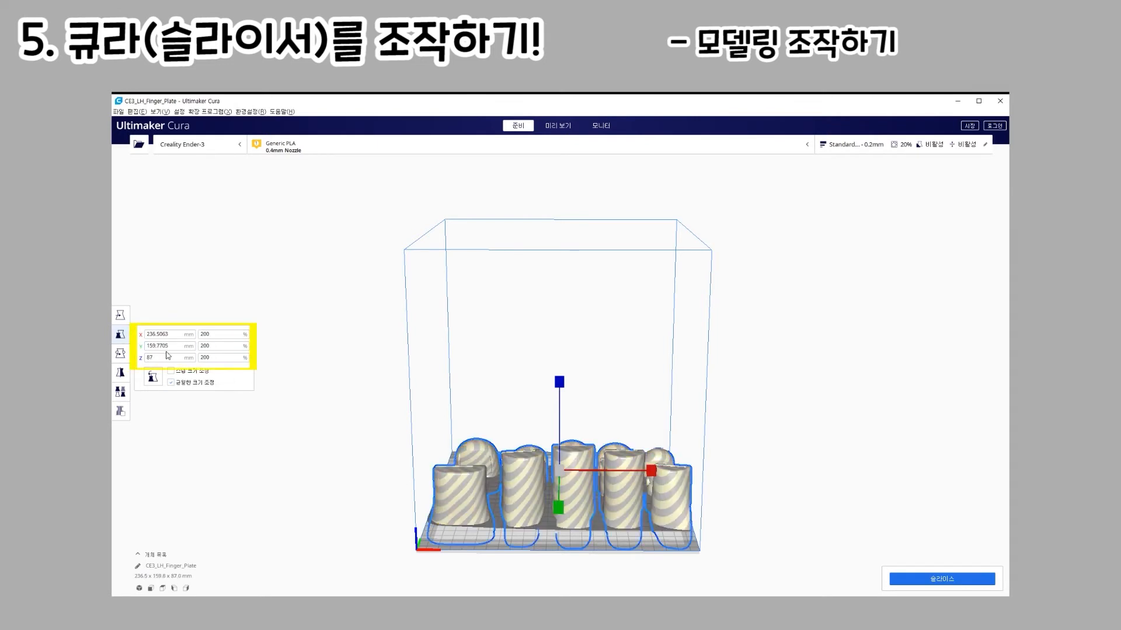
# Set the finger plate's uniform scale to 150%, followed by 10%
pyautogui.moveTo(210, 335); pyautogui.dragTo(177, 334)
pyautogui.write('150')
pyautogui.press('Return')
pyautogui.moveTo(207, 335); pyautogui.dragTo(193, 337)
pyautogui.write('10')
pyautogui.press('Return')
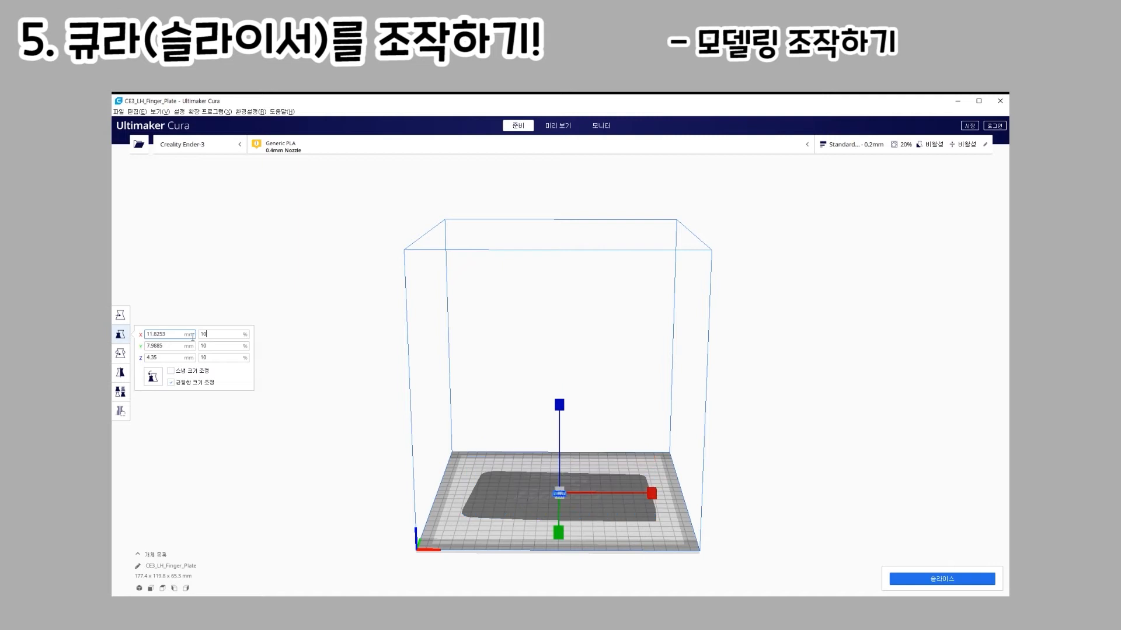
# Set the finger plate's uniform scale to 50% and inspect the resized model on the build plate
pyautogui.scroll(5, 607, 489)
pyautogui.moveTo(607, 489); pyautogui.dragTo(843, 482, button='right')
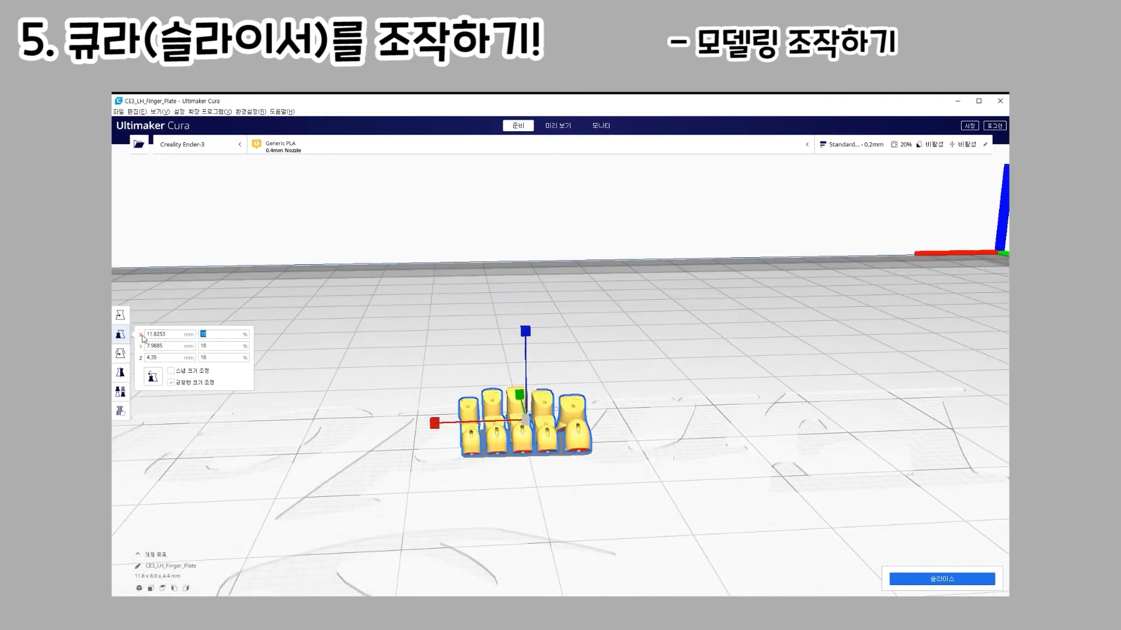
pyautogui.write('50')
pyautogui.press('Return')
pyautogui.scroll(-1, 418, 460)
pyautogui.scroll(-10, 418, 459)
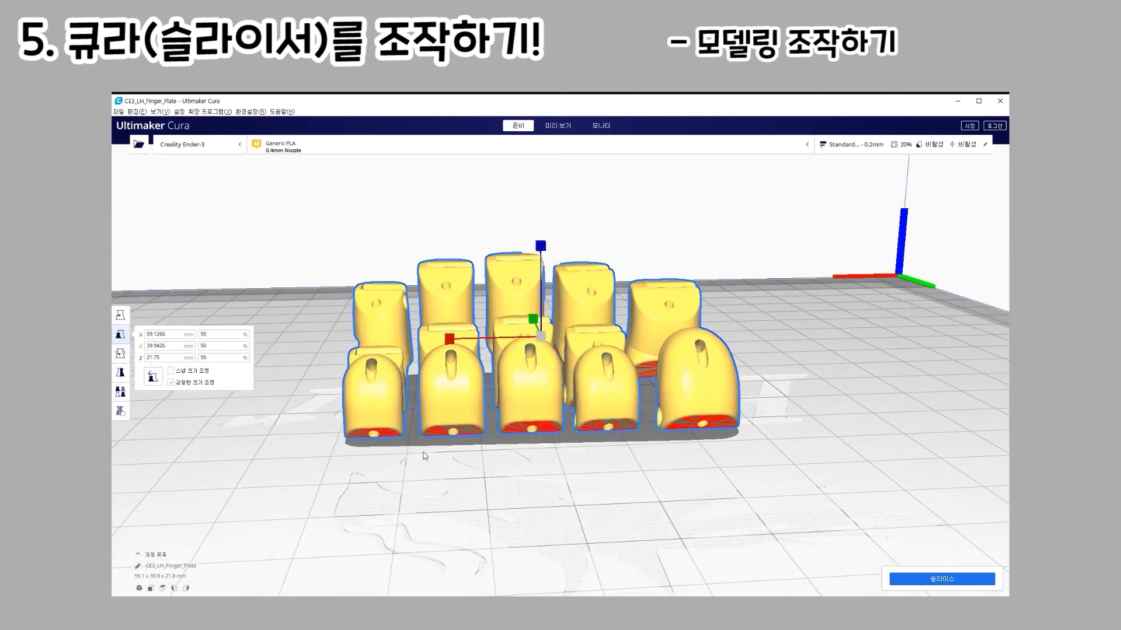
pyautogui.moveTo(654, 394); pyautogui.dragTo(675, 445, button='middle')
pyautogui.moveTo(675, 446); pyautogui.dragTo(657, 450, button='right')
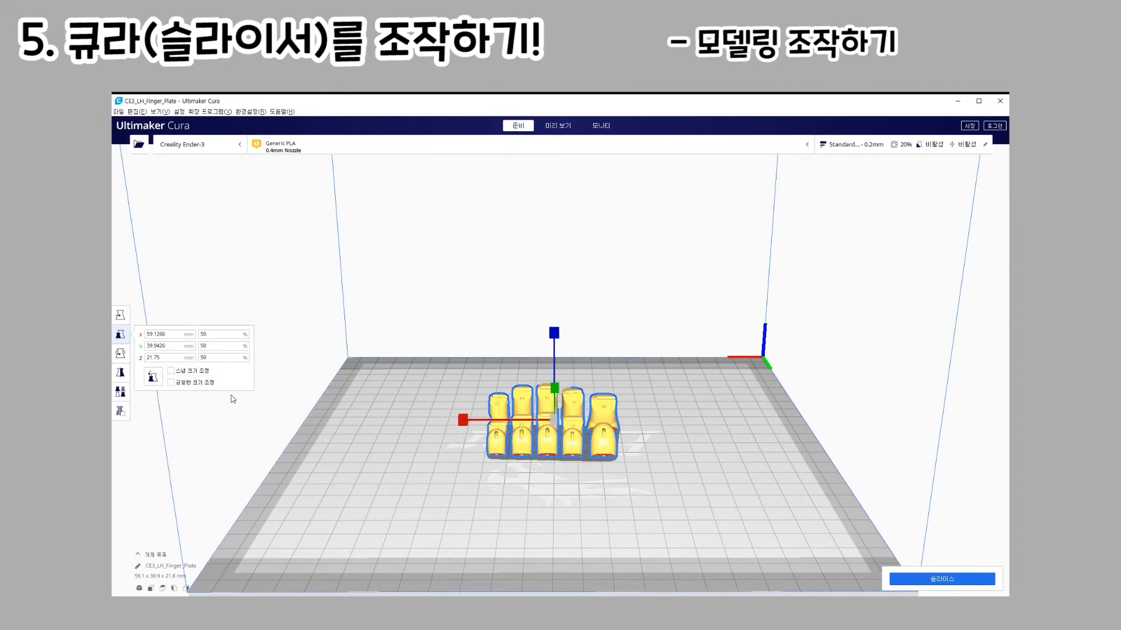
# Stretch the finger plate non-uniformly to about 152% in X, 194% in Y and 455% in Z
pyautogui.moveTo(463, 419)
pyautogui.mouseDown()
pyautogui.moveTo(429, 418)
pyautogui.moveTo(463, 423)
pyautogui.mouseUp()
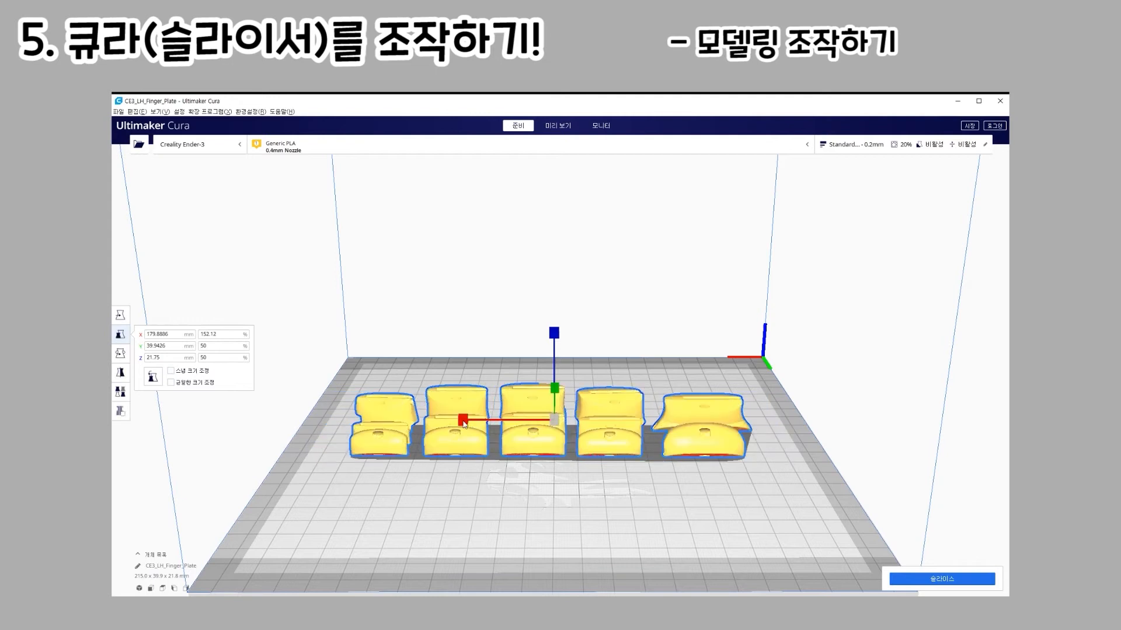
pyautogui.moveTo(552, 385)
pyautogui.mouseDown()
pyautogui.moveTo(554, 370)
pyautogui.moveTo(554, 388)
pyautogui.mouseUp()
pyautogui.moveTo(552, 337); pyautogui.dragTo(548, 243)
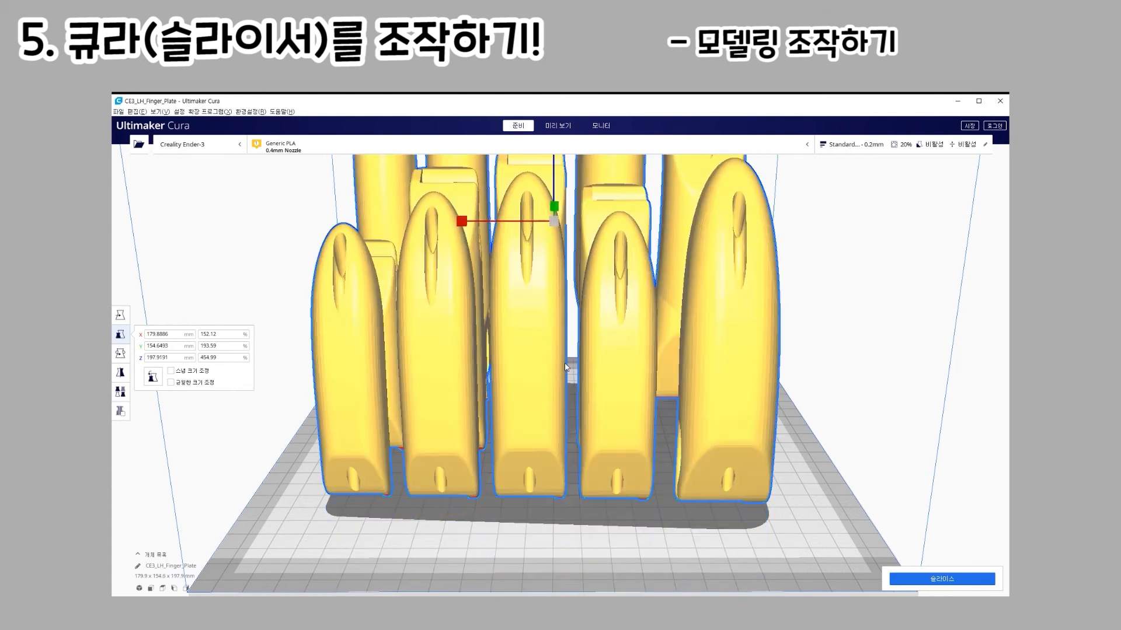
pyautogui.scroll(-10, 566, 367)
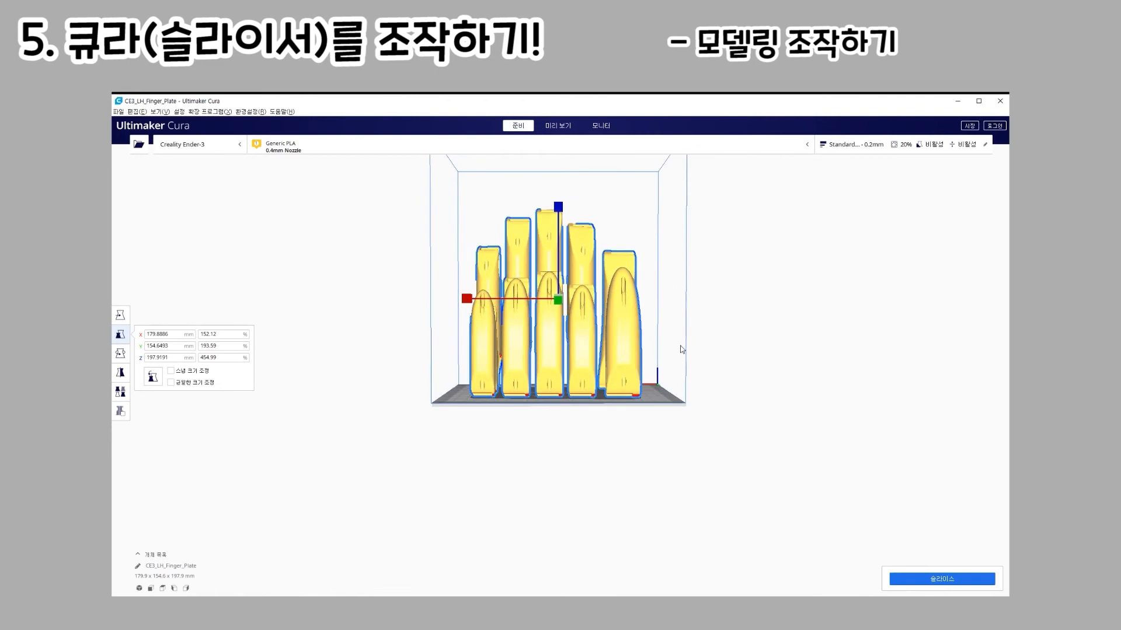
pyautogui.moveTo(683, 364); pyautogui.dragTo(727, 444, button='right')
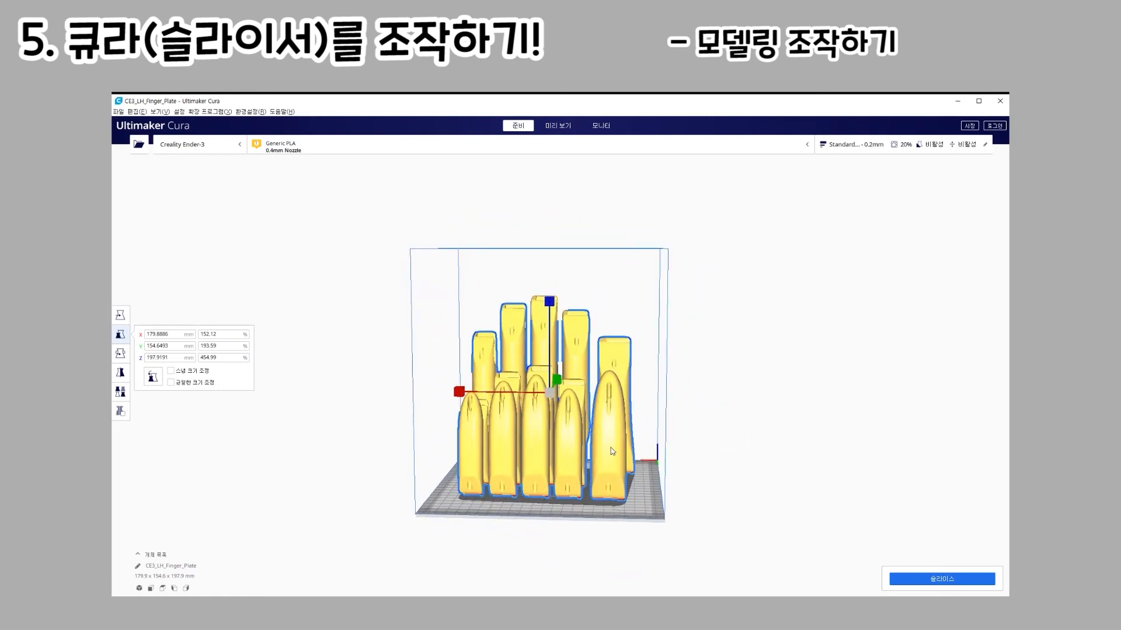
pyautogui.scroll(3, 688, 479)
pyautogui.moveTo(686, 477); pyautogui.dragTo(768, 471, button='right')
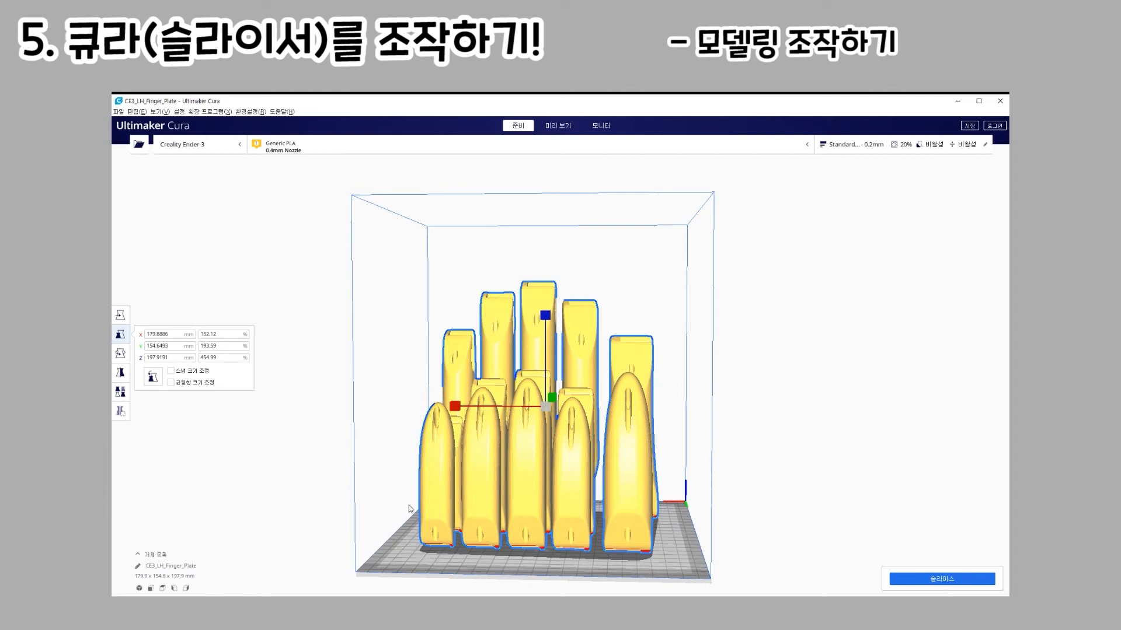
# Reset the finger plate's scale to 100% on all axes and turn uniform scaling back on
pyautogui.click(152, 377)
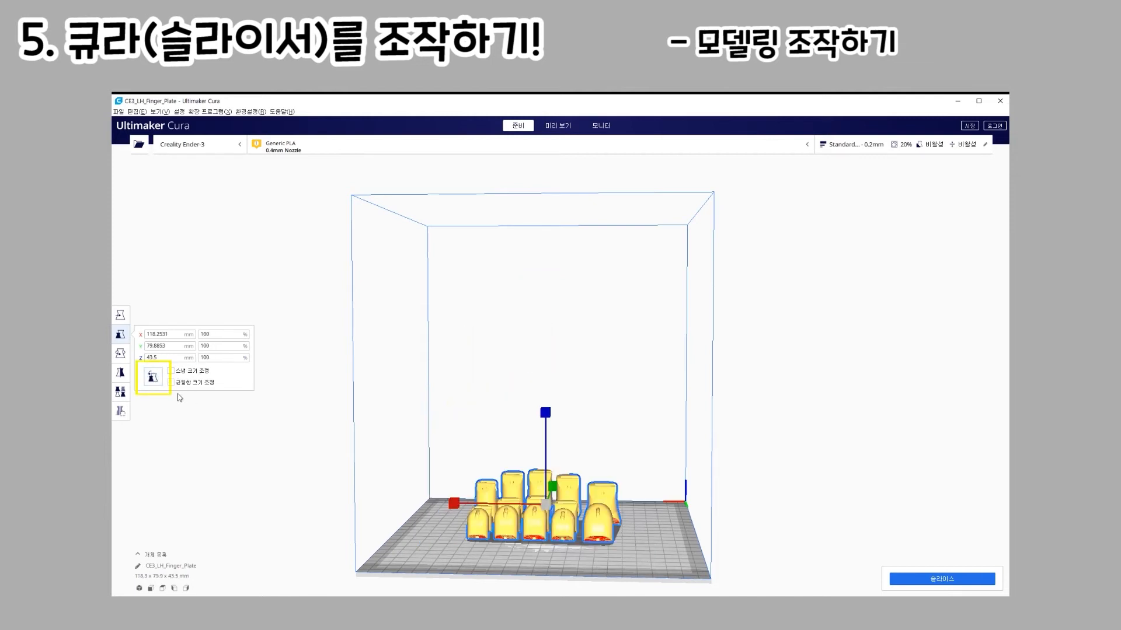
pyautogui.click(185, 388)
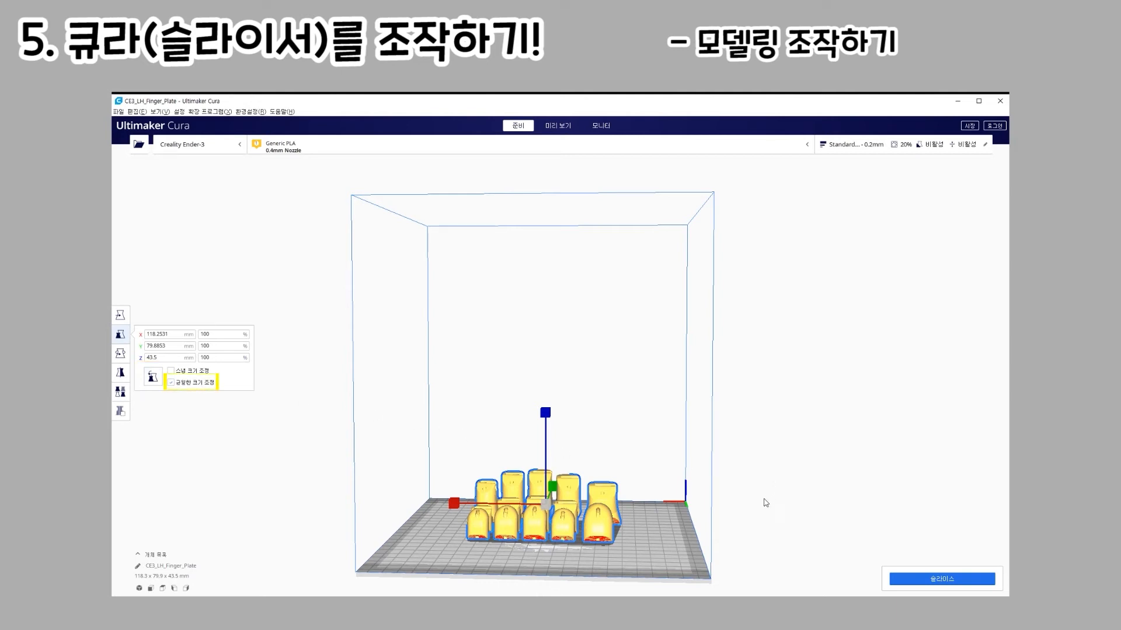
# Rotate the finger plate freely about its axes with the Rotate tool so that it stands upright
pyautogui.click(119, 354)
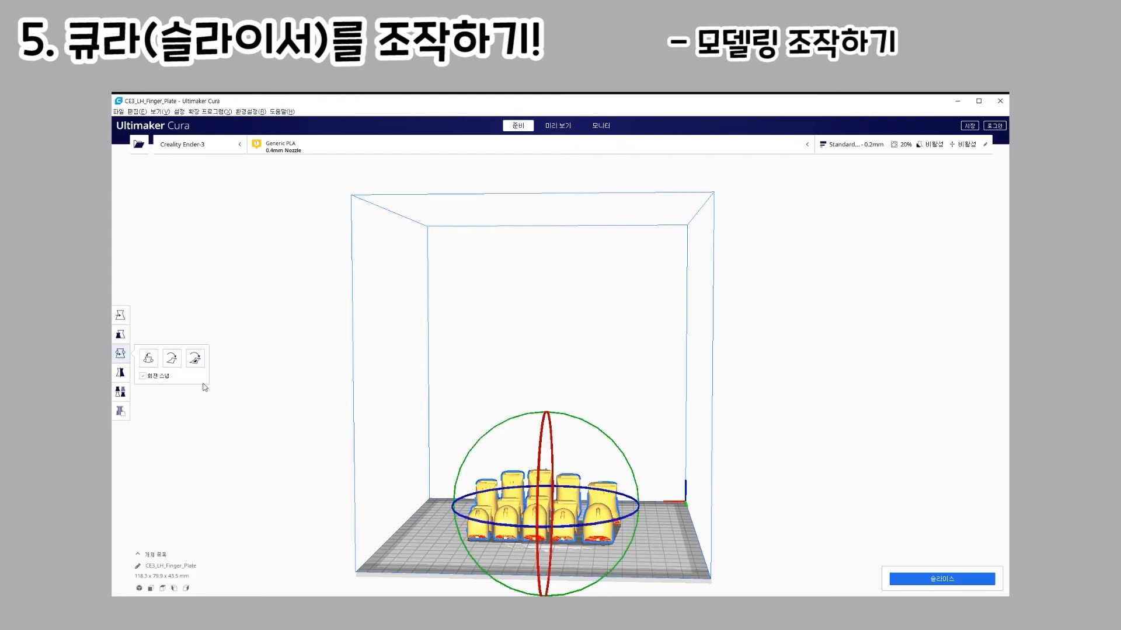
pyautogui.scroll(-2, 653, 537)
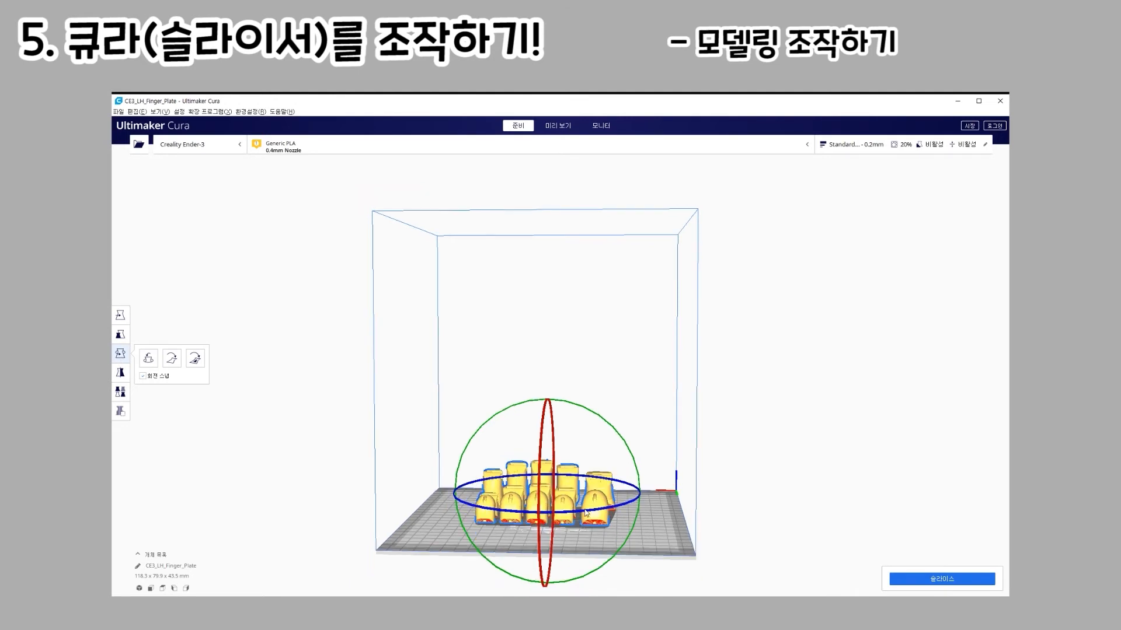
pyautogui.moveTo(586, 512); pyautogui.dragTo(310, 486)
pyautogui.moveTo(460, 506); pyautogui.dragTo(636, 496)
pyautogui.moveTo(543, 440); pyautogui.dragTo(604, 370)
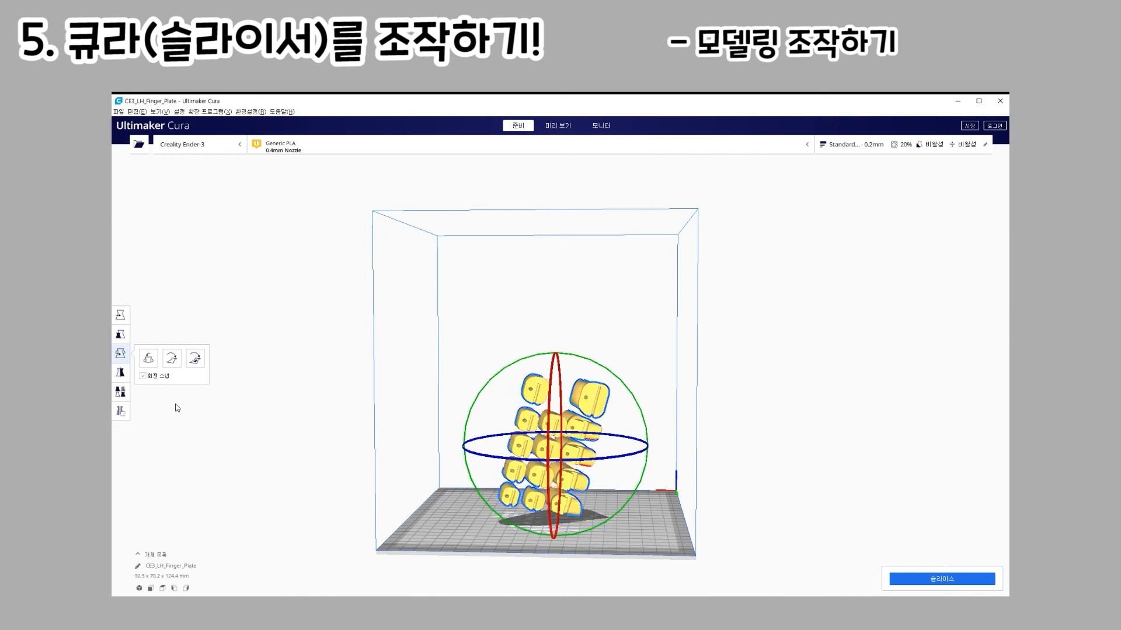
# Mirror the finger plate along the X, Z and Y axes, flipping it back after each one
pyautogui.click(119, 372)
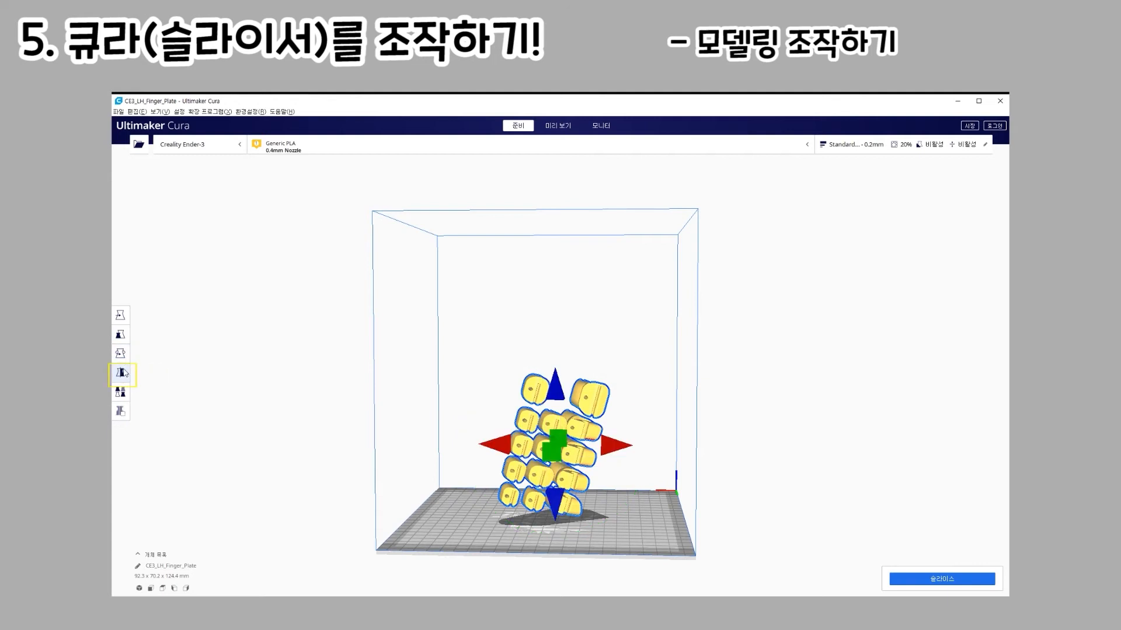
pyautogui.click(500, 447)
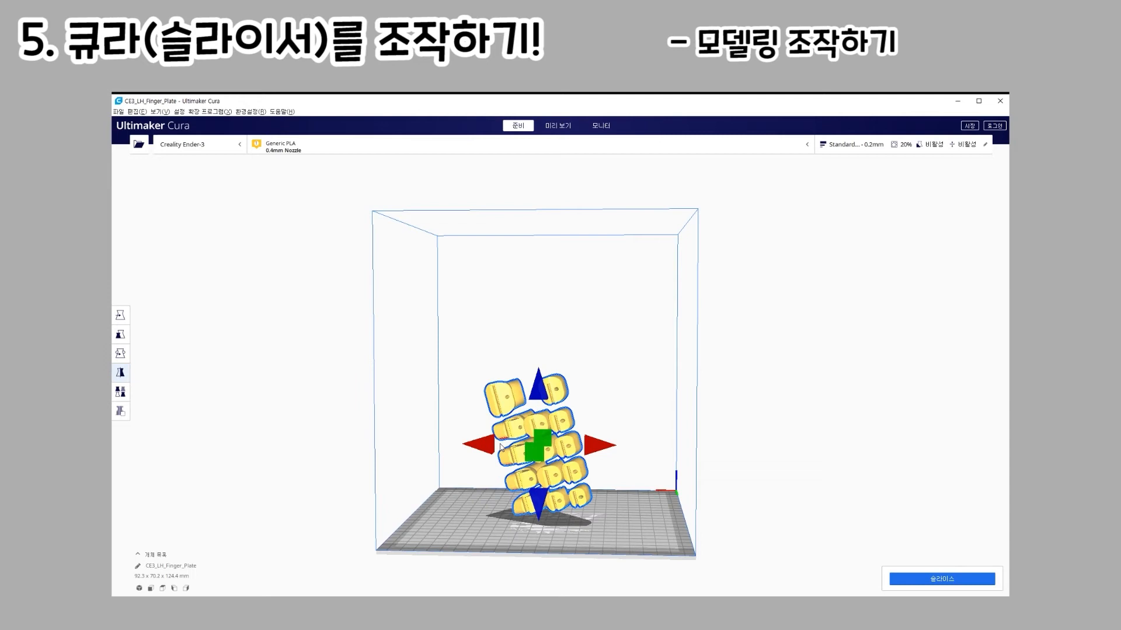
pyautogui.click(610, 448)
pyautogui.click(561, 392)
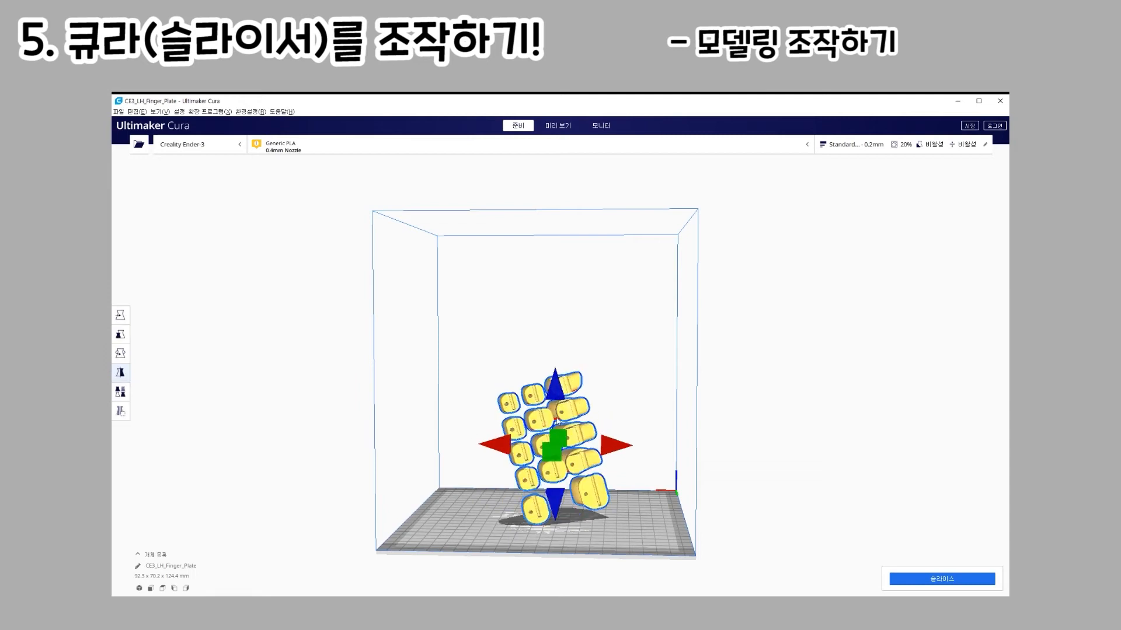
pyautogui.click(555, 507)
pyautogui.click(553, 450)
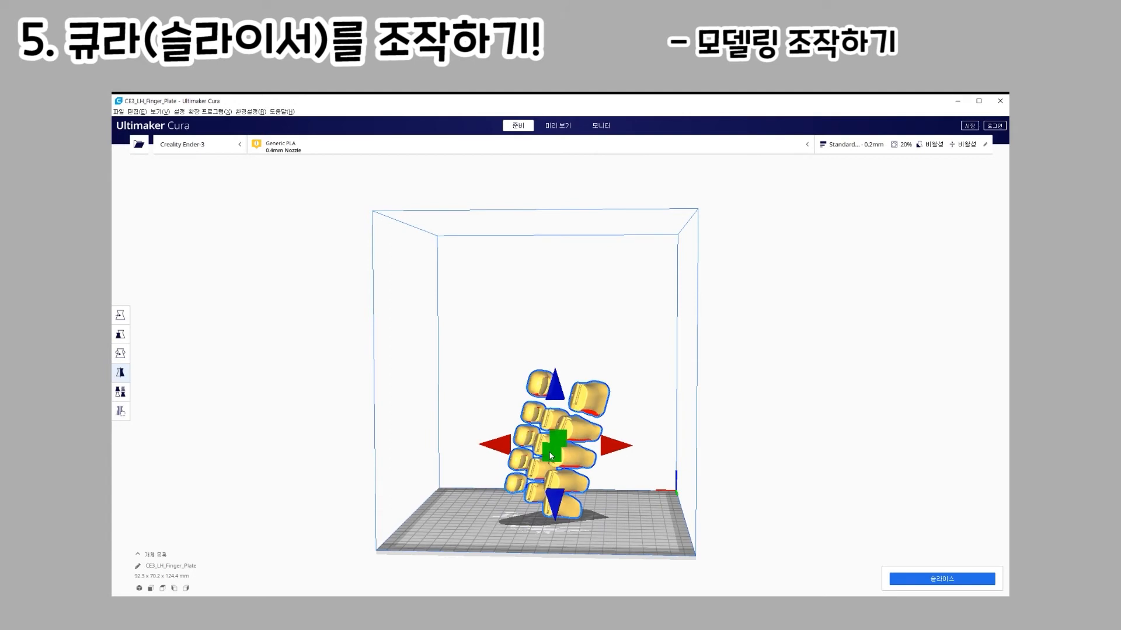
pyautogui.click(549, 447)
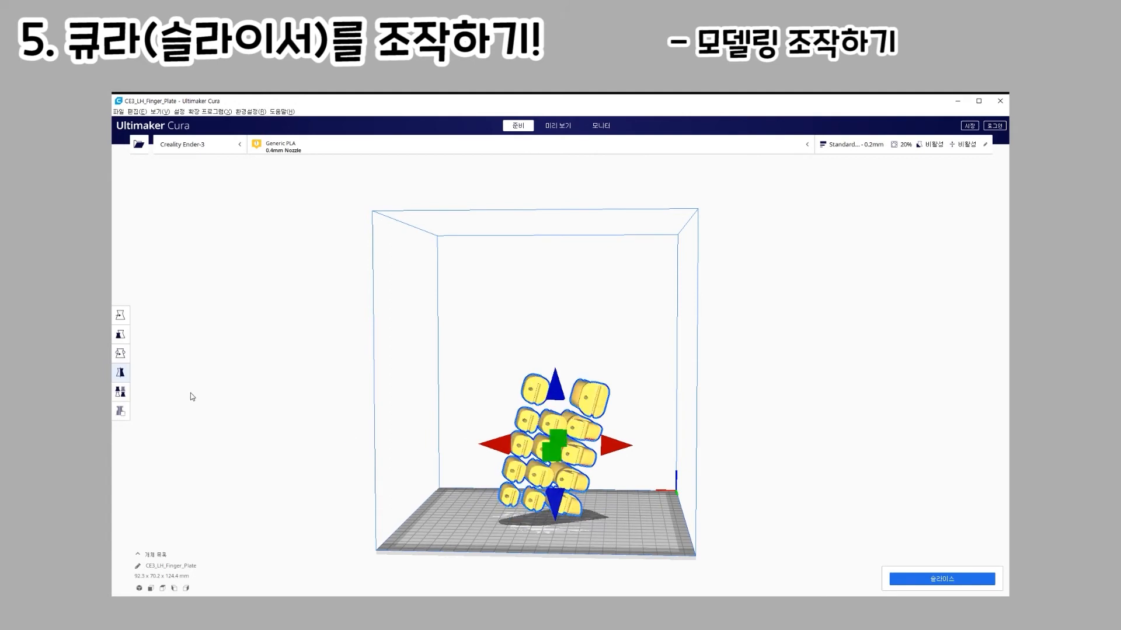
# Try the finger plate's mesh types for support, modified overlap settings and no overlap support, and return it to the normal model type
pyautogui.click(120, 392)
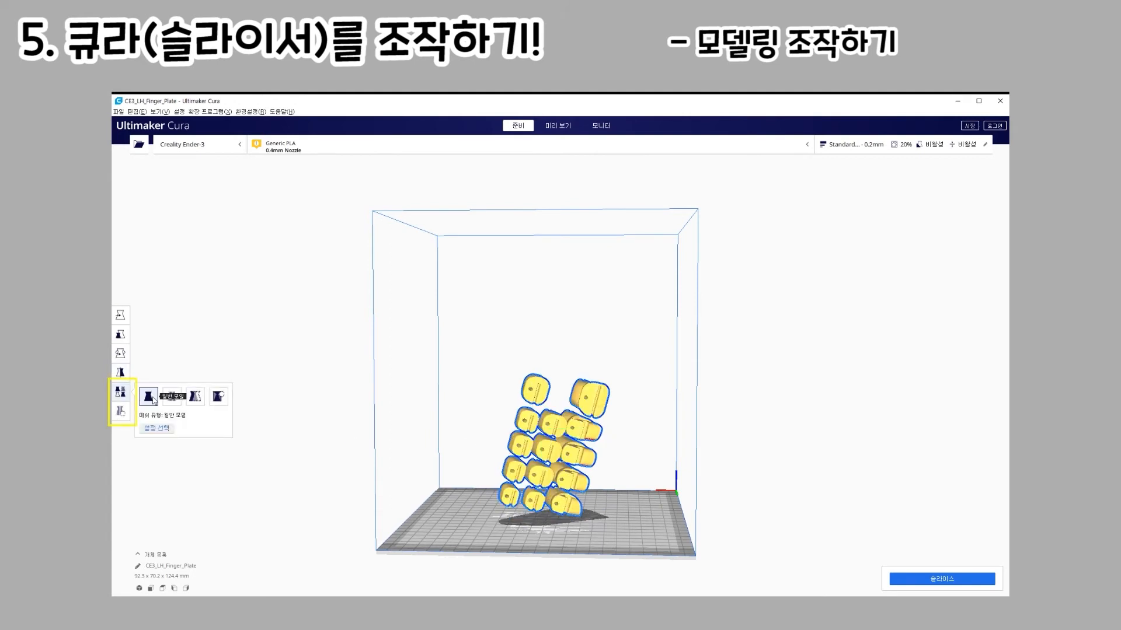
pyautogui.click(172, 397)
pyautogui.click(196, 397)
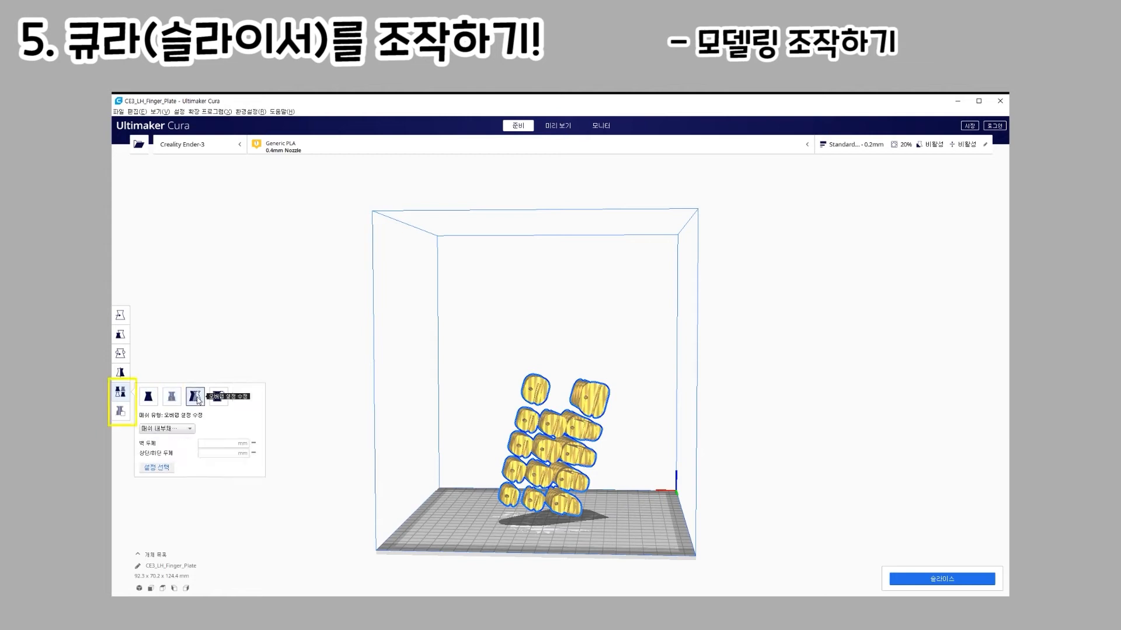
pyautogui.click(218, 397)
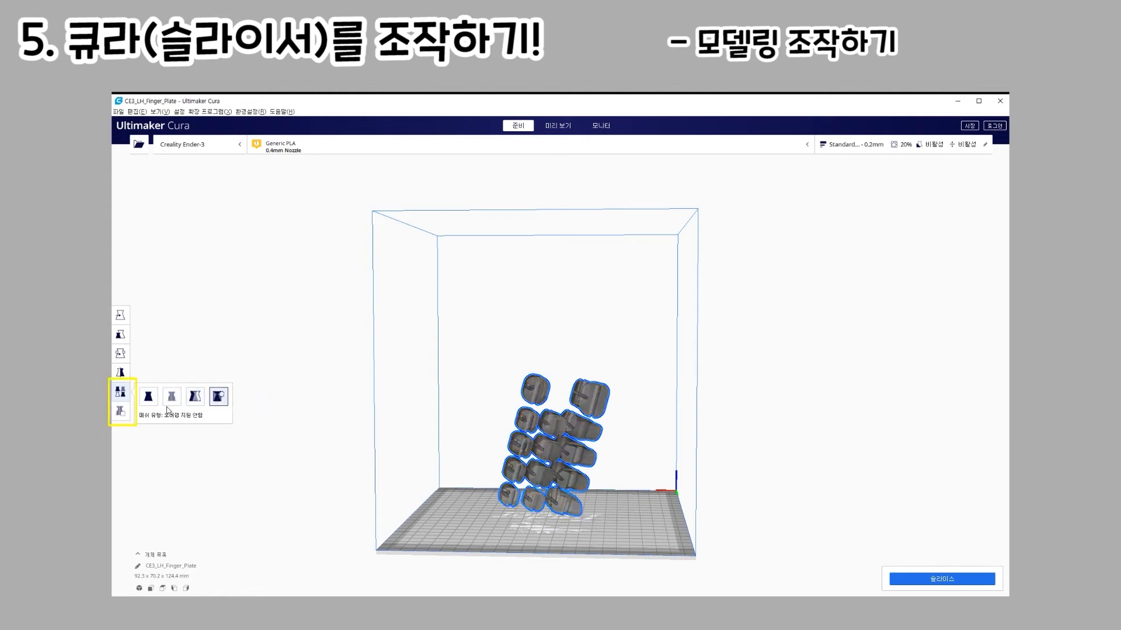
pyautogui.click(148, 397)
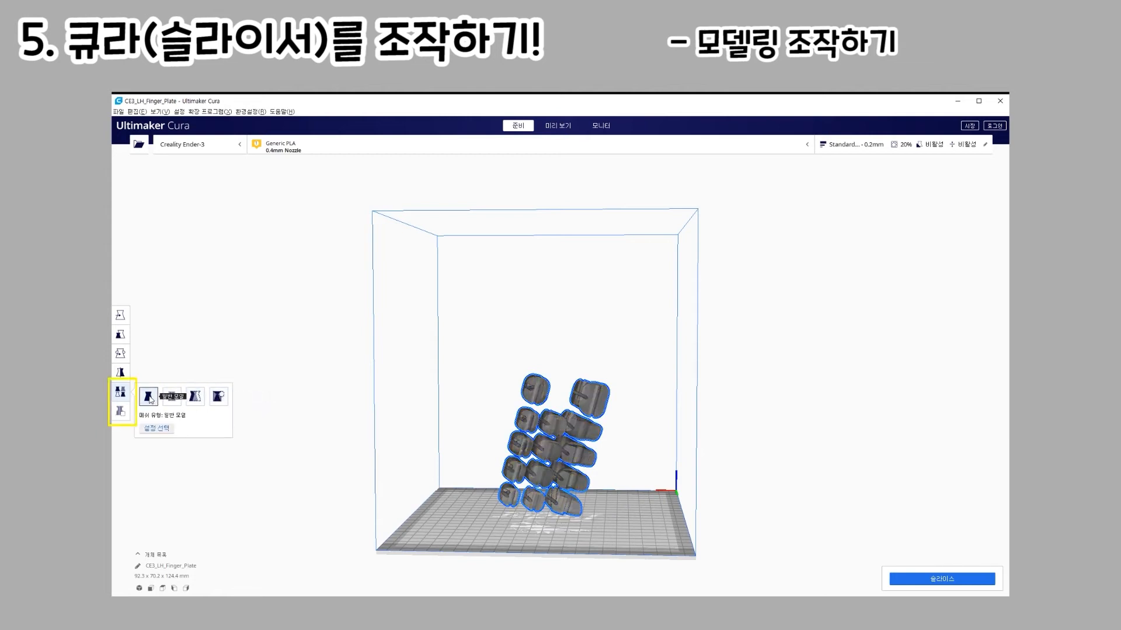
# Reset the finger plate's rotation to its original orientation, check its position values and deselect it
pyautogui.click(123, 412)
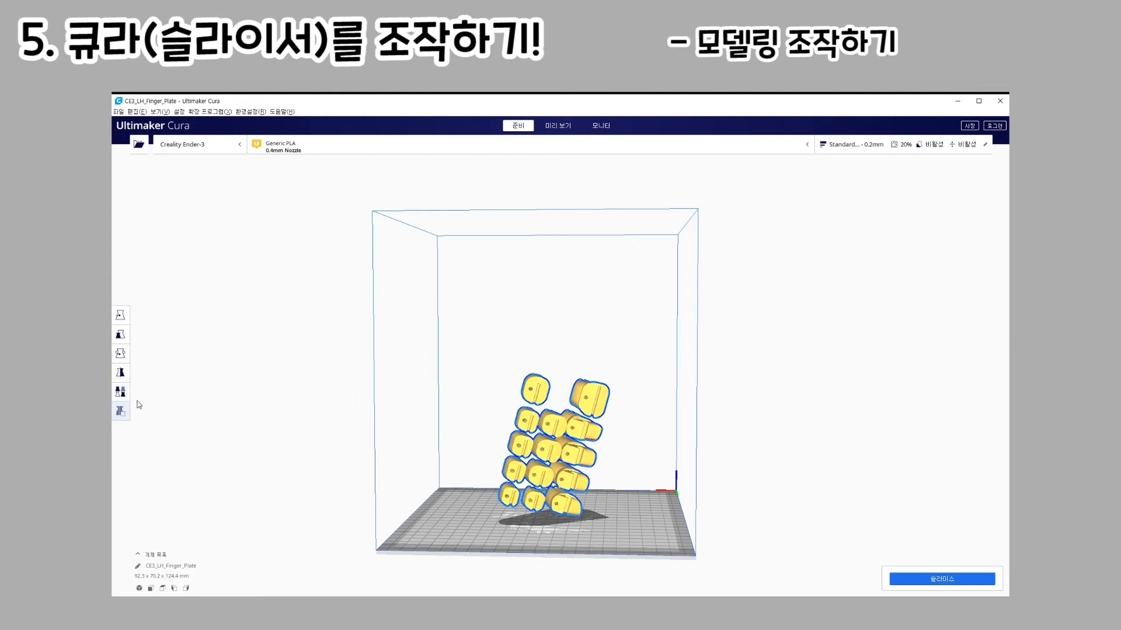
pyautogui.click(125, 356)
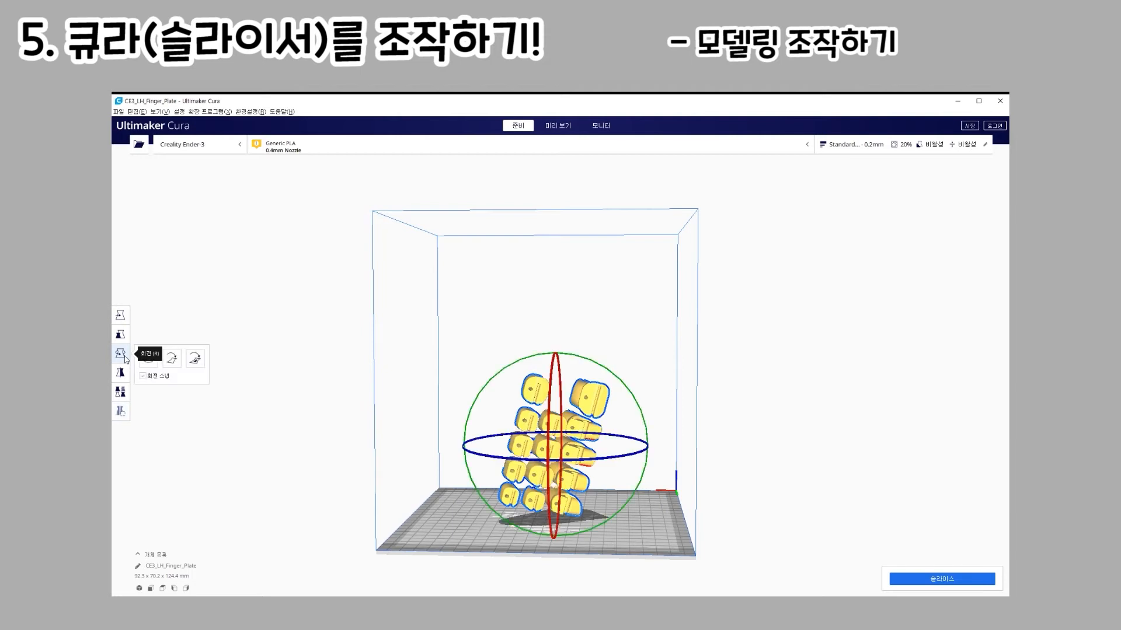
pyautogui.click(153, 358)
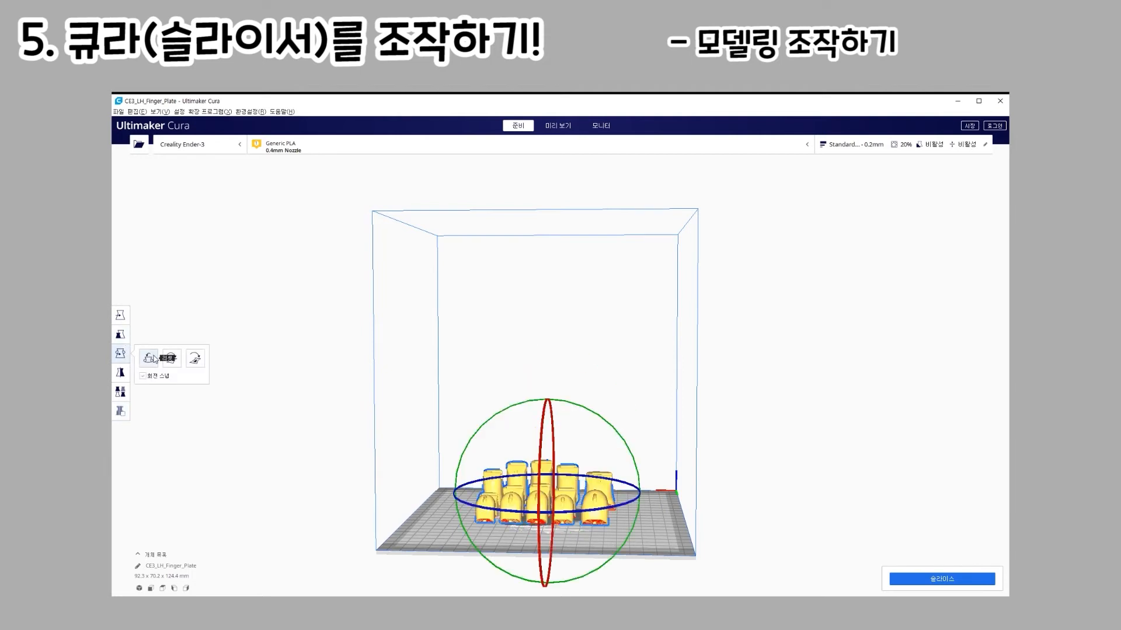
pyautogui.click(121, 316)
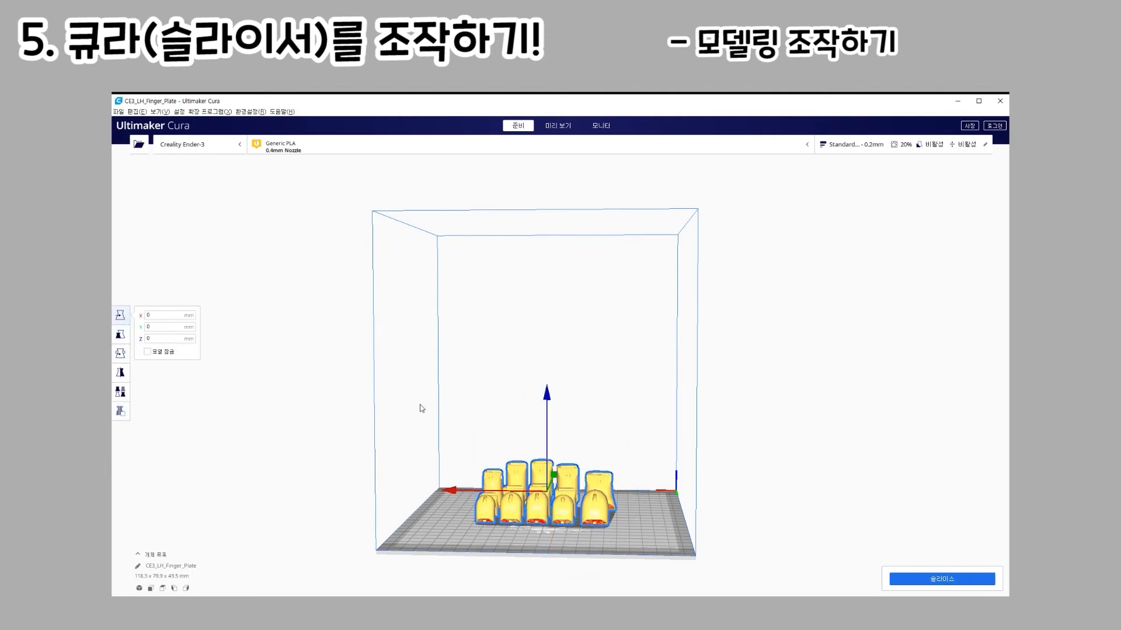
pyautogui.click(706, 500)
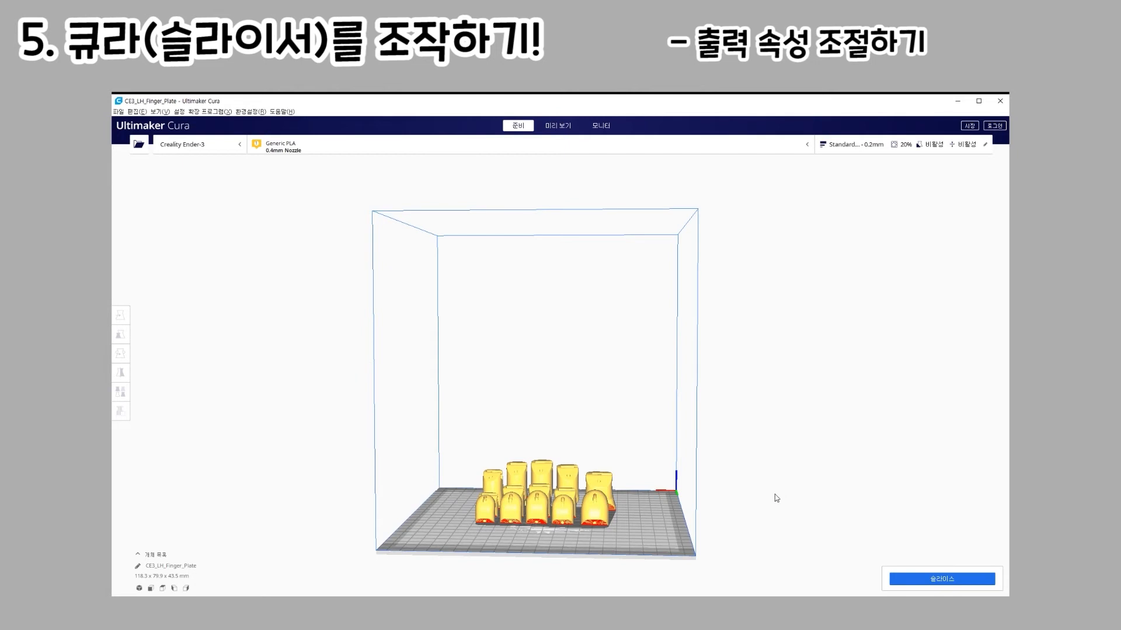
# Check the configured printer in the printer list
pyautogui.moveTo(764, 506)
pyautogui.mouseDown(button='right')
pyautogui.moveTo(788, 505)
pyautogui.moveTo(774, 497)
pyautogui.mouseUp(button='right')
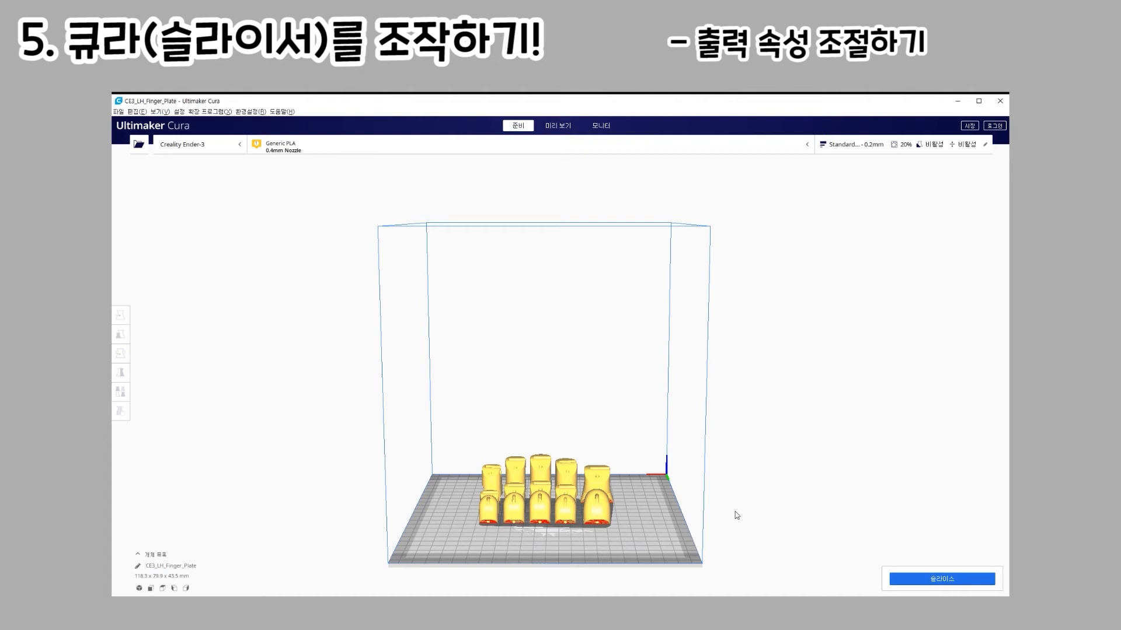
pyautogui.scroll(2, 738, 515)
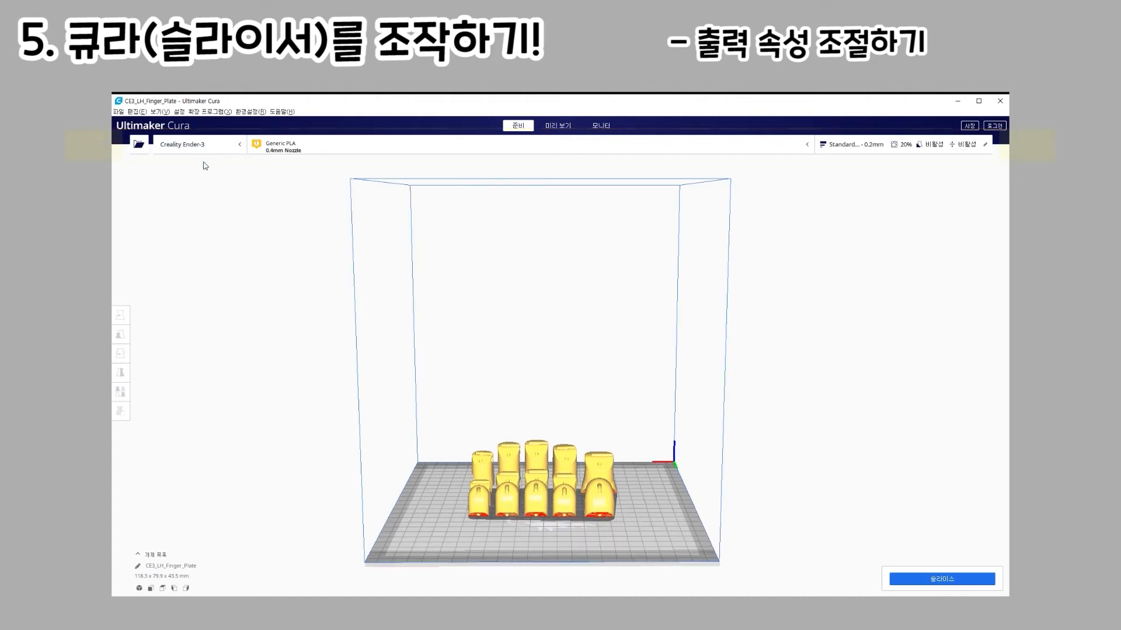
pyautogui.click(239, 145)
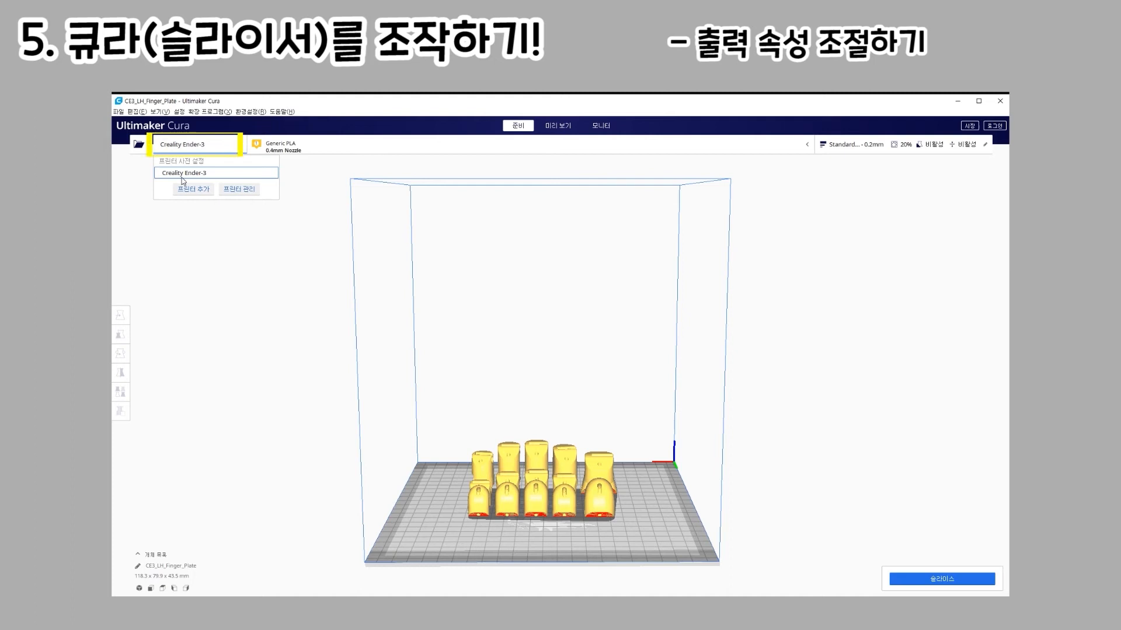
pyautogui.click(222, 145)
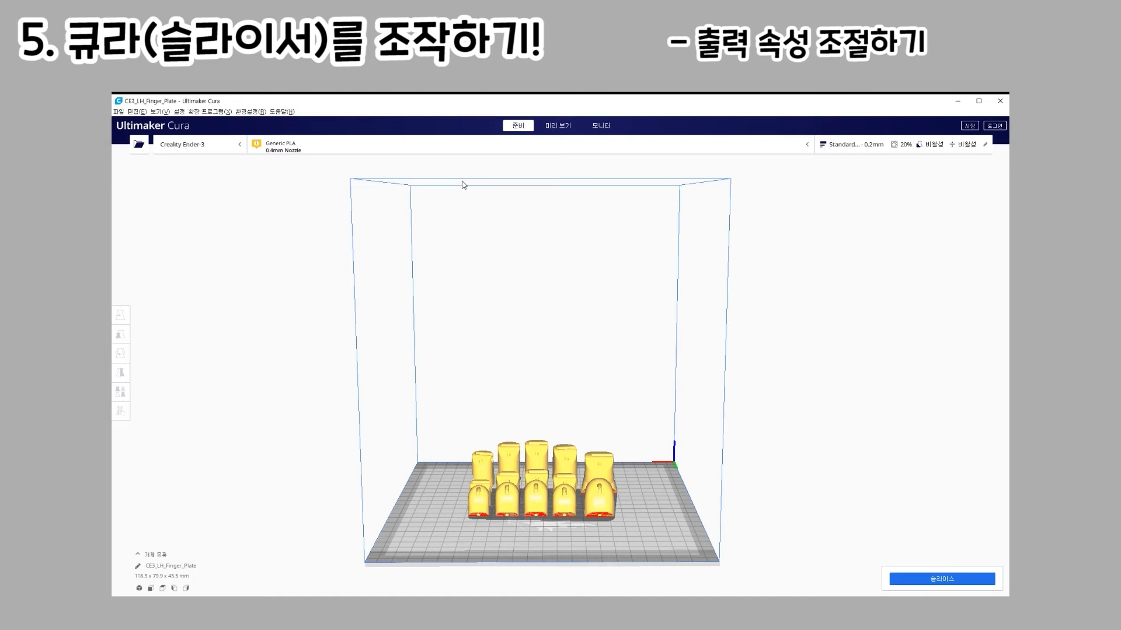
# Choose PLA from the generic materials as the print material
pyautogui.click(489, 144)
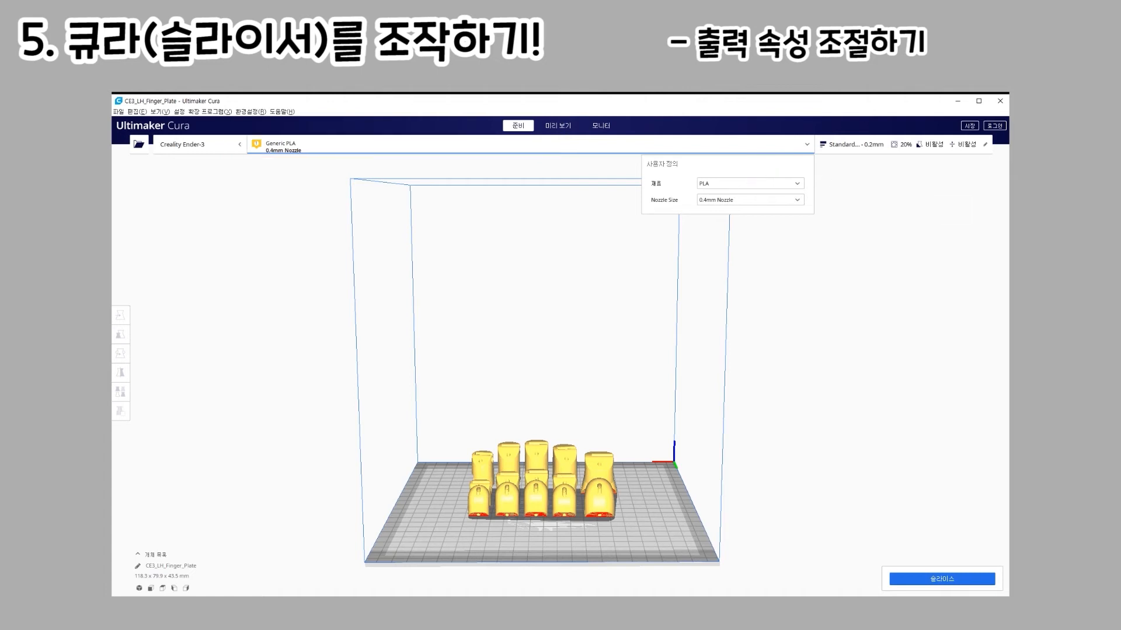
pyautogui.click(745, 183)
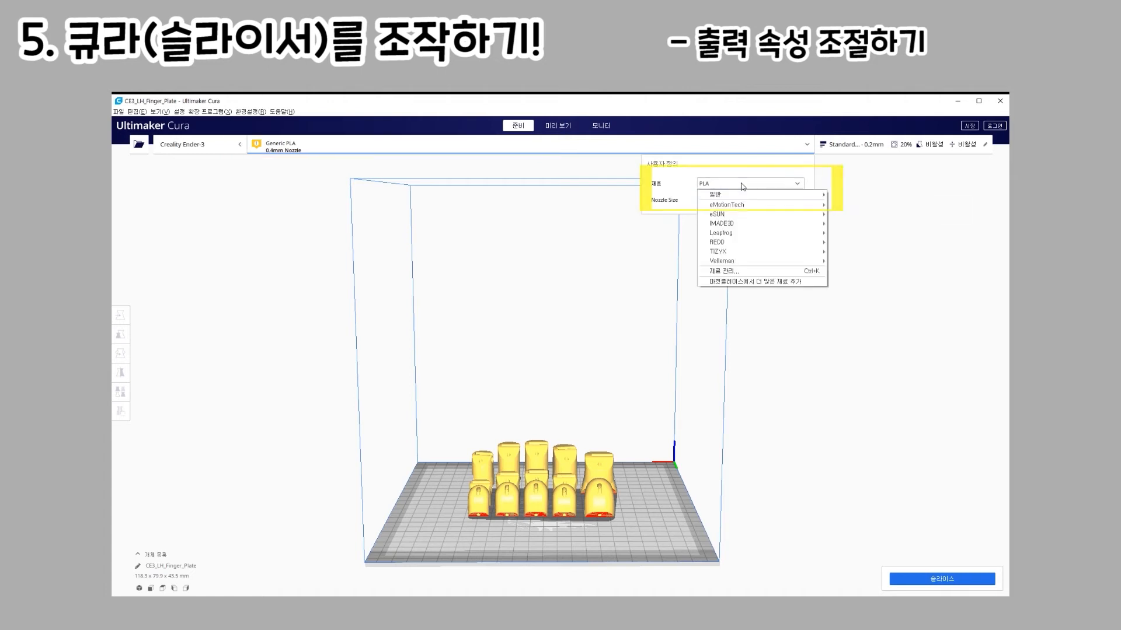
pyautogui.moveTo(743, 199)
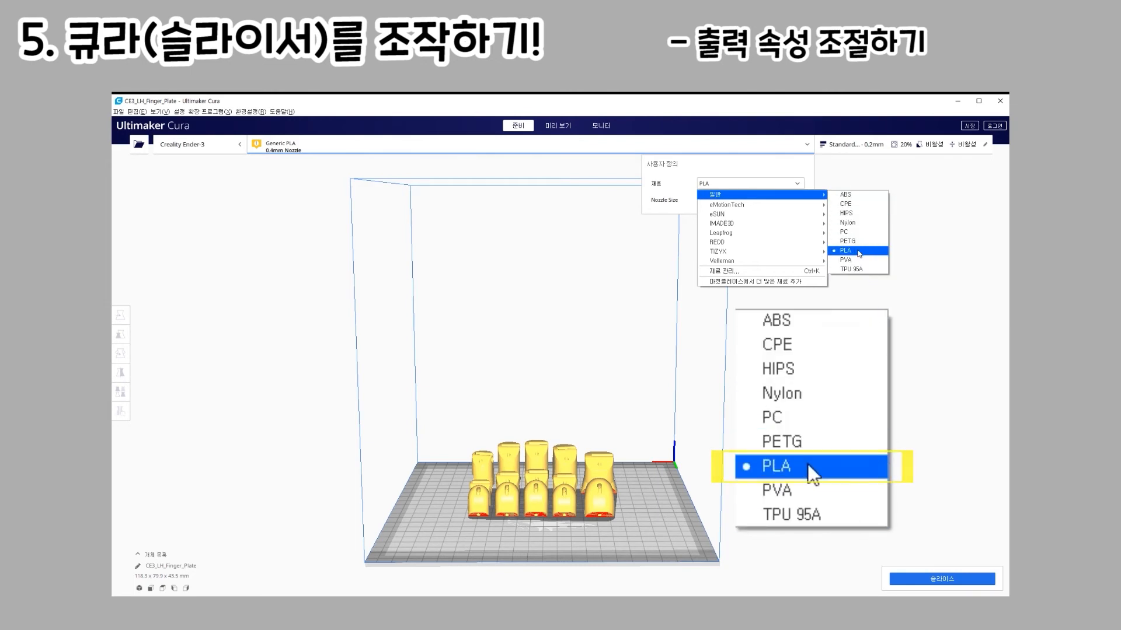
pyautogui.click(867, 252)
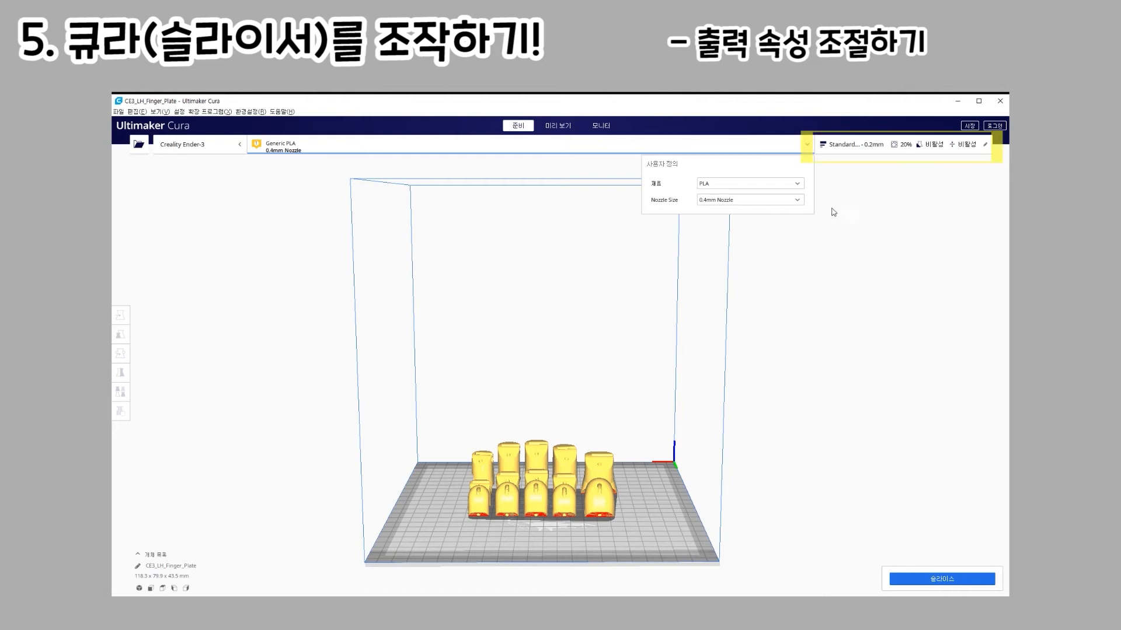
# Slice the finger plate with the print settings shown, and open its layer preview
pyautogui.click(849, 146)
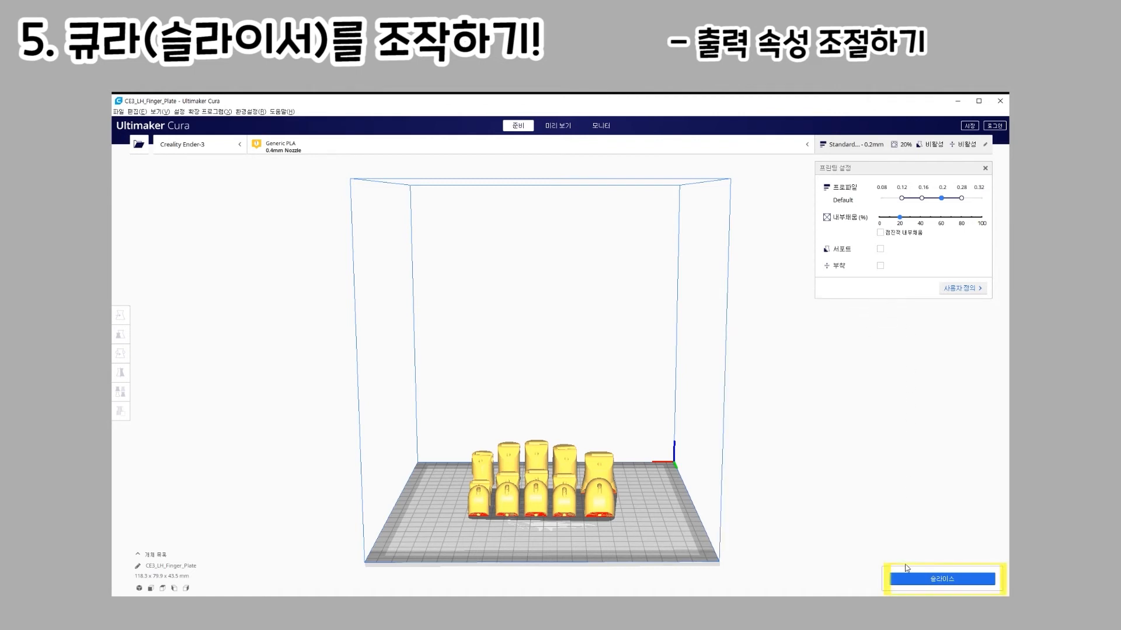
pyautogui.click(963, 577)
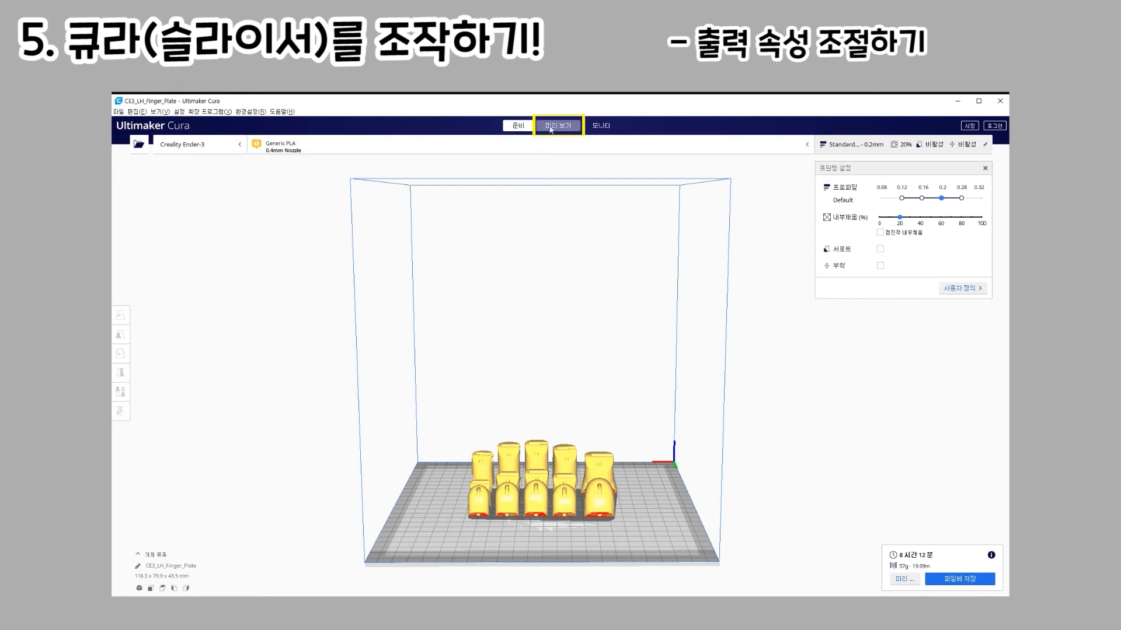
pyautogui.click(575, 127)
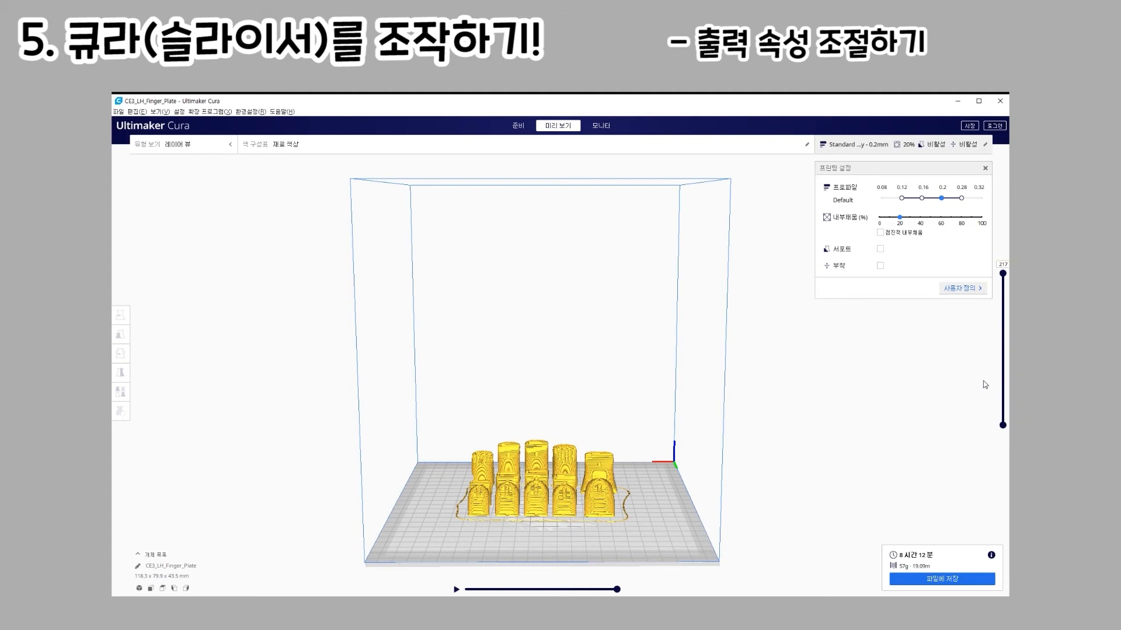
# Examine the sliced layers up close, lowering the visible range to layer 123 and restoring it to layer 217
pyautogui.moveTo(1002, 273)
pyautogui.mouseDown()
pyautogui.moveTo(1003, 399)
pyautogui.moveTo(1004, 279)
pyautogui.moveTo(1004, 350)
pyautogui.moveTo(1004, 334)
pyautogui.mouseUp()
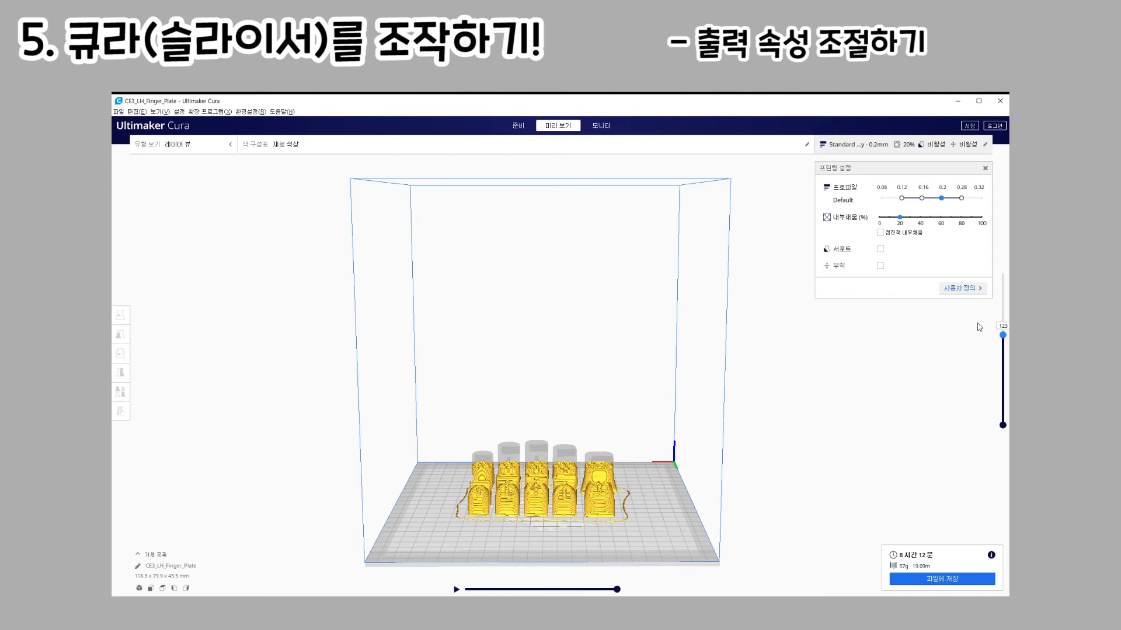
pyautogui.scroll(10, 563, 549)
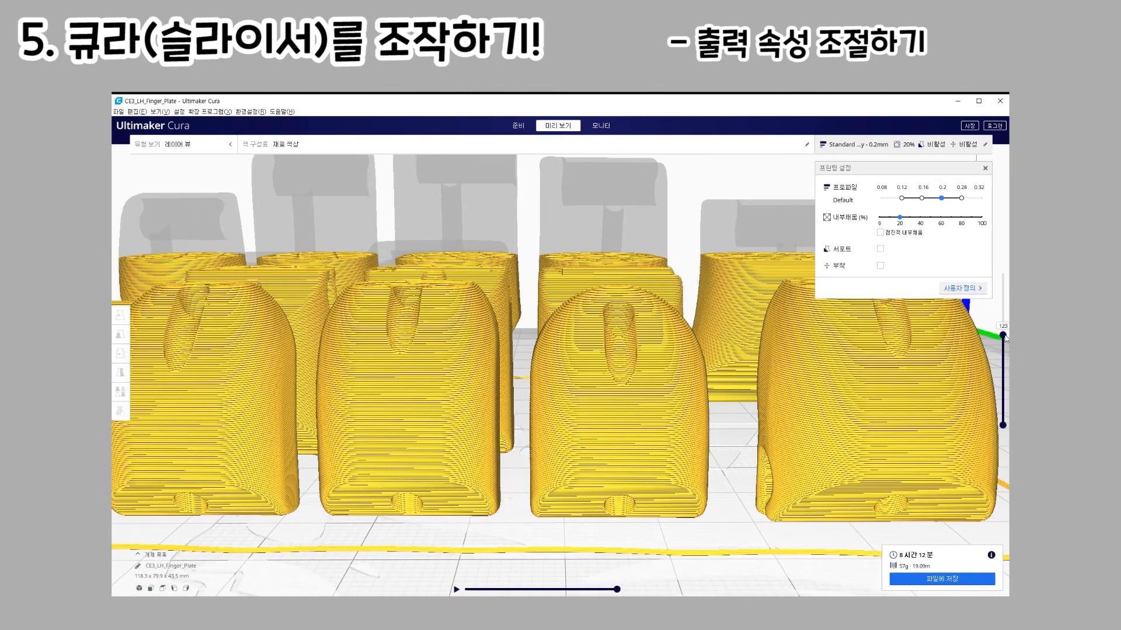
pyautogui.moveTo(1003, 335)
pyautogui.mouseDown()
pyautogui.moveTo(1005, 394)
pyautogui.moveTo(1003, 333)
pyautogui.mouseUp()
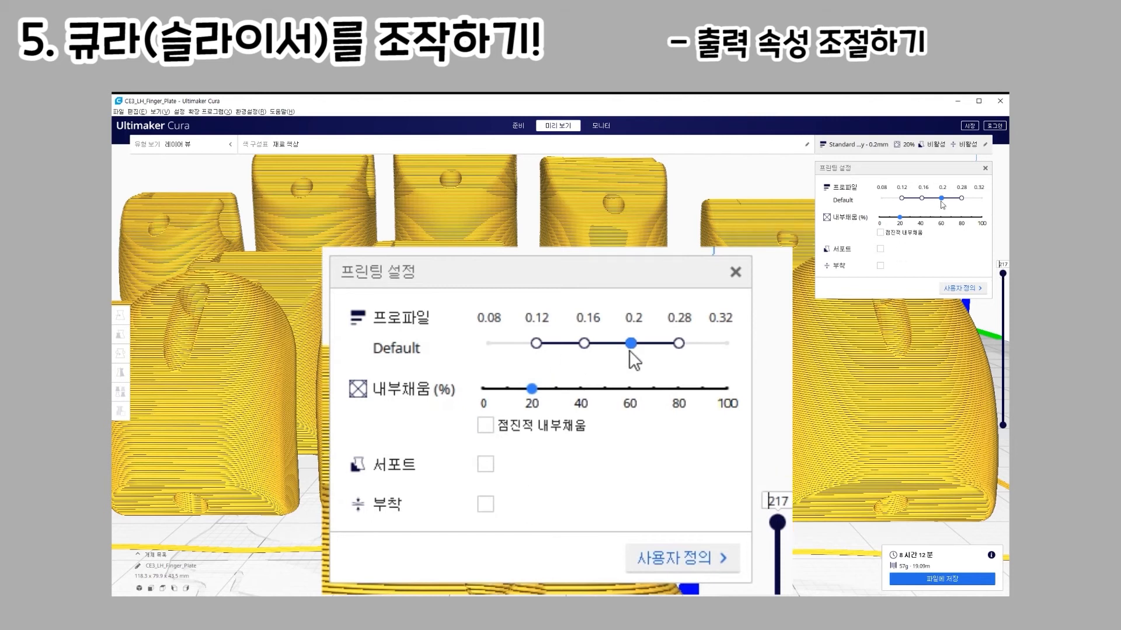
# Set the profile's layer height to 0.12 mm, slice the finger plate again and inspect its upper layers
pyautogui.click(537, 344)
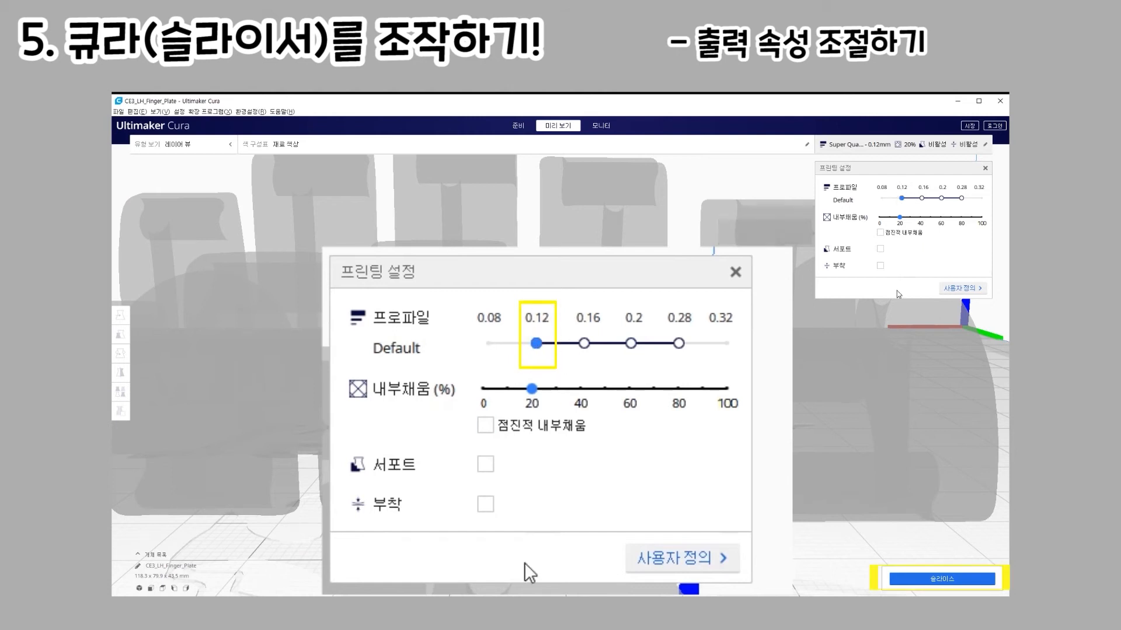
pyautogui.click(941, 579)
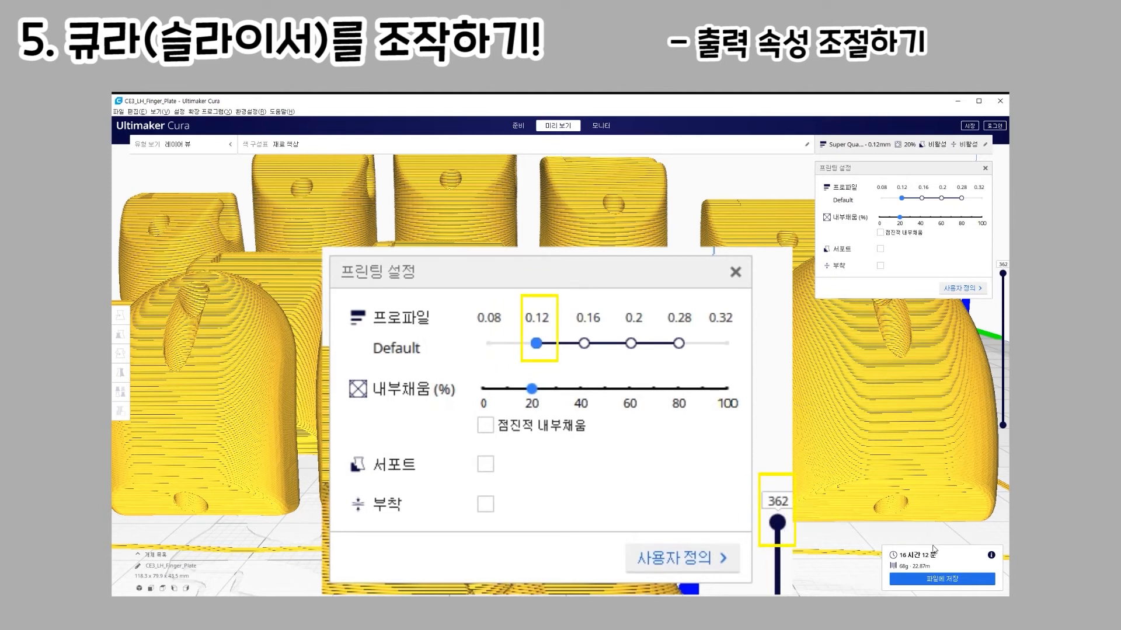
pyautogui.moveTo(1002, 274)
pyautogui.mouseDown()
pyautogui.moveTo(1003, 417)
pyautogui.moveTo(1004, 281)
pyautogui.mouseUp()
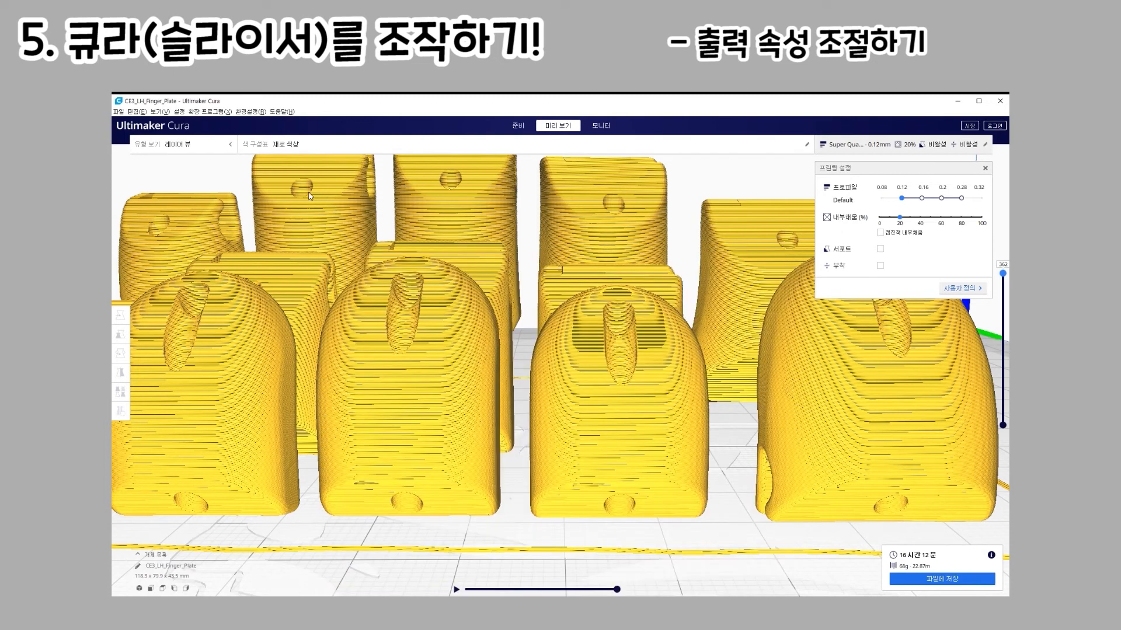
# Colour the layer preview by line type and lower the visible layer range to expose the infill inside the finger parts
pyautogui.click(286, 148)
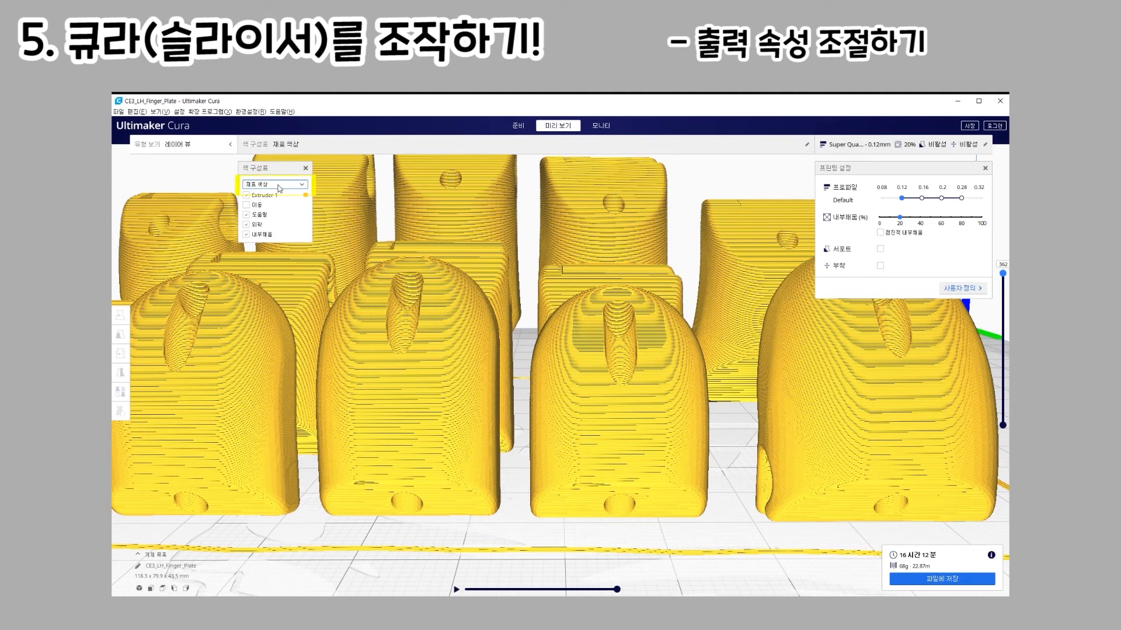
pyautogui.click(279, 186)
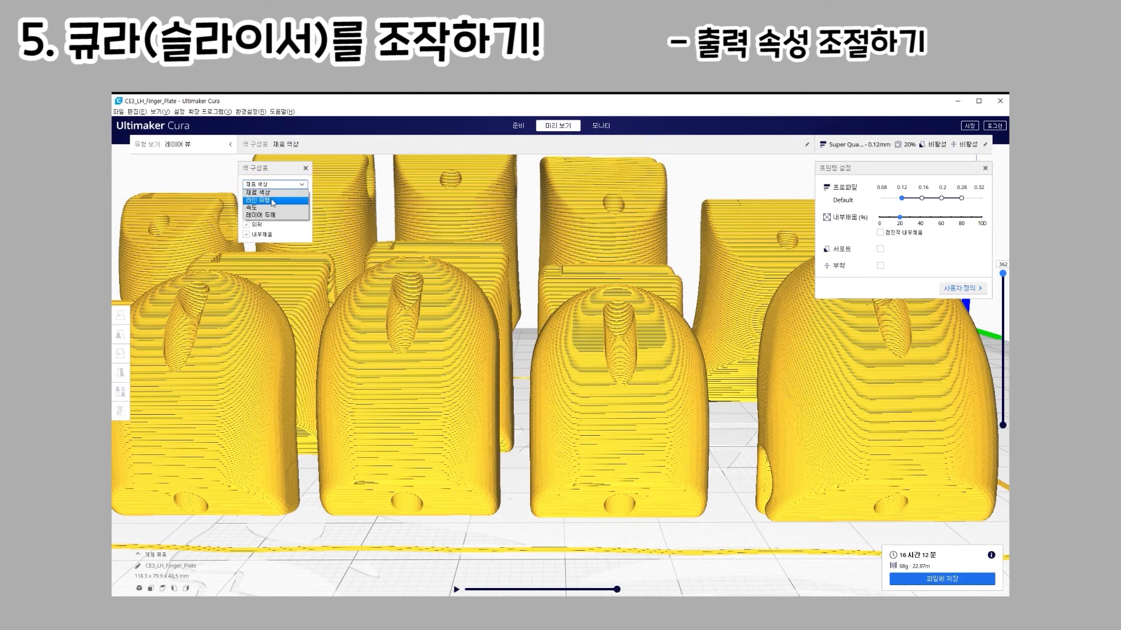
pyautogui.click(274, 202)
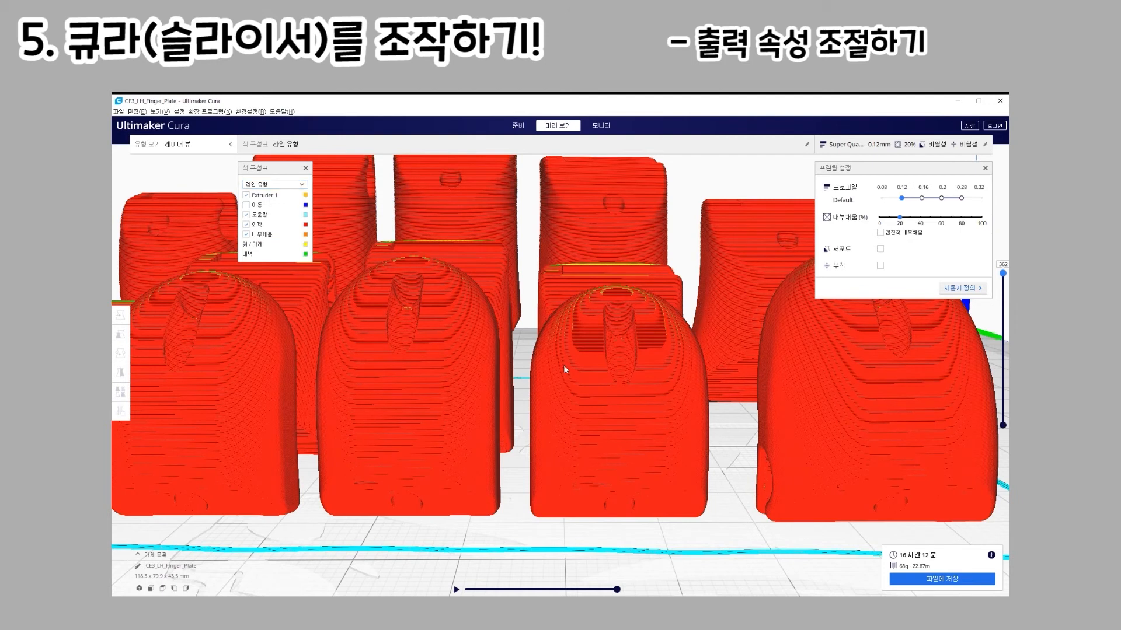
pyautogui.scroll(-6, 565, 365)
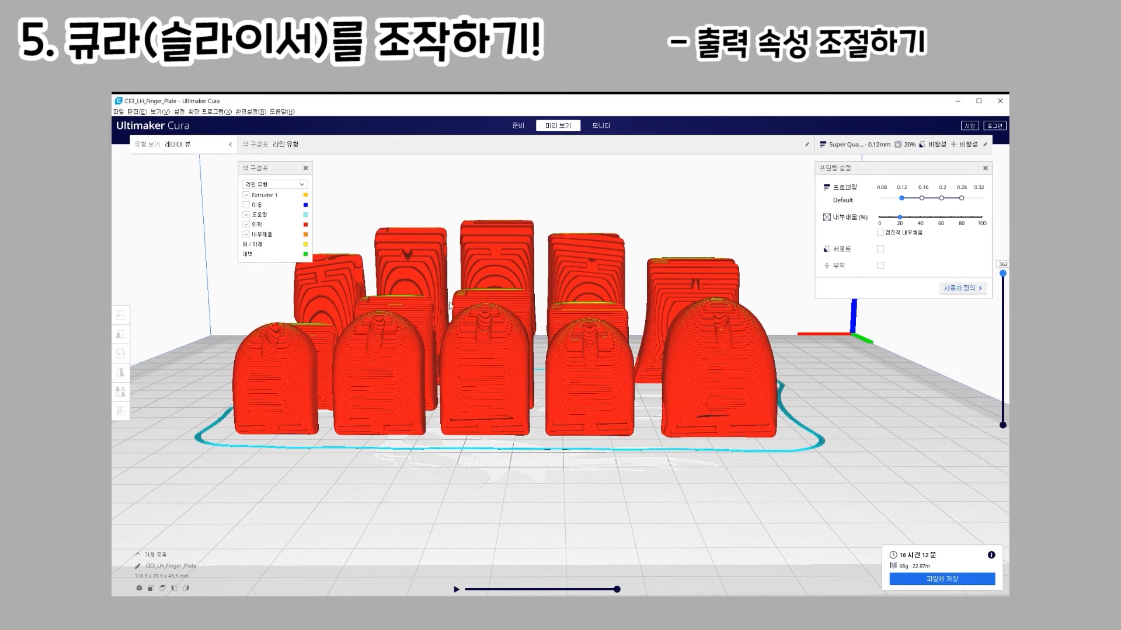
pyautogui.moveTo(807, 362); pyautogui.dragTo(836, 410, button='middle')
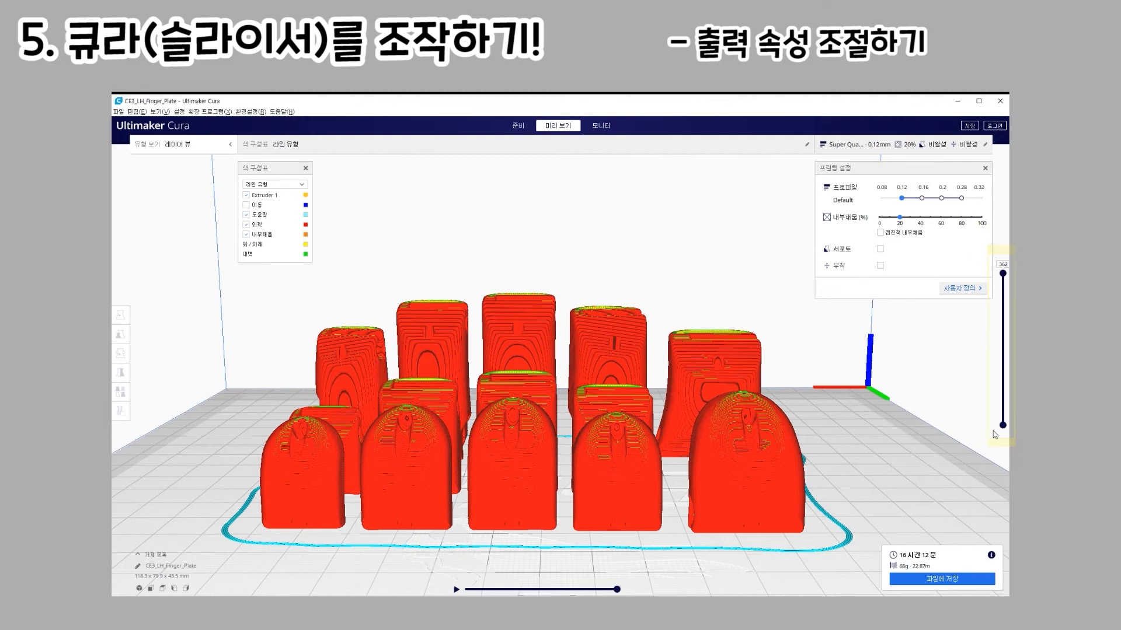
pyautogui.moveTo(1003, 274); pyautogui.dragTo(1004, 375)
pyautogui.moveTo(897, 400); pyautogui.dragTo(869, 483, button='right')
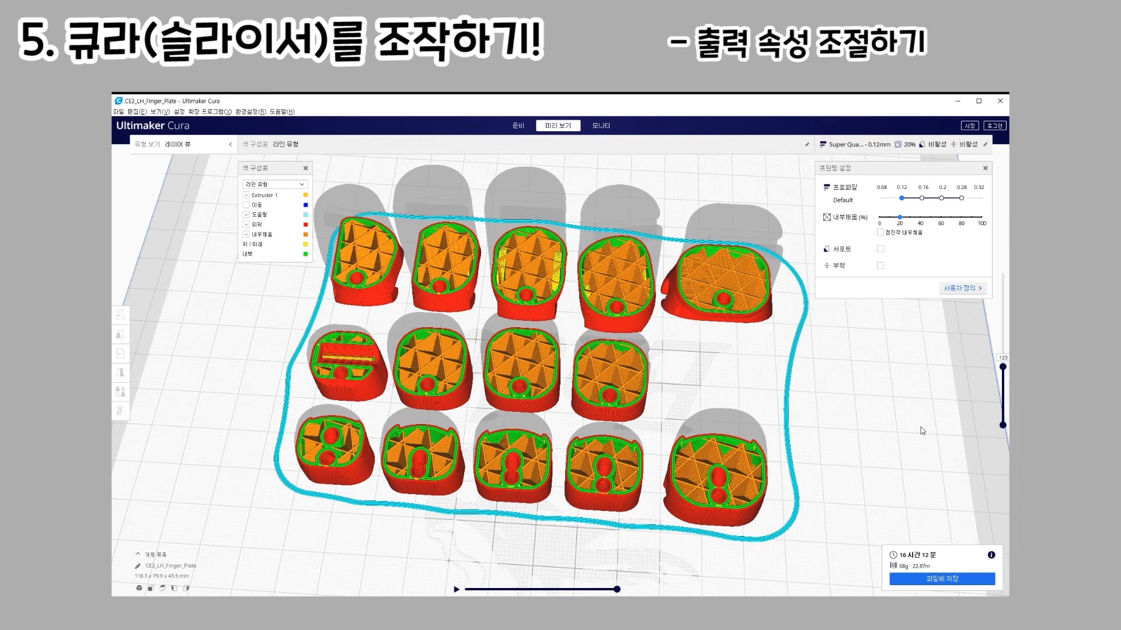
# Set the infill density to 80% and enable support generation, slicing the finger plate after each change
pyautogui.moveTo(900, 222); pyautogui.dragTo(964, 220)
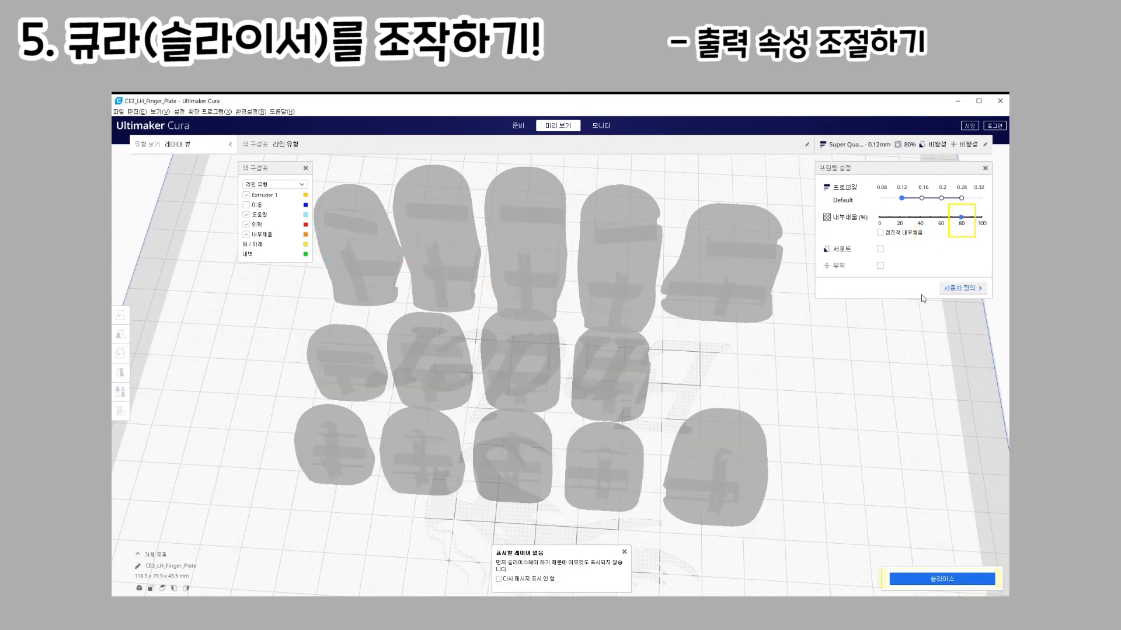
pyautogui.click(950, 583)
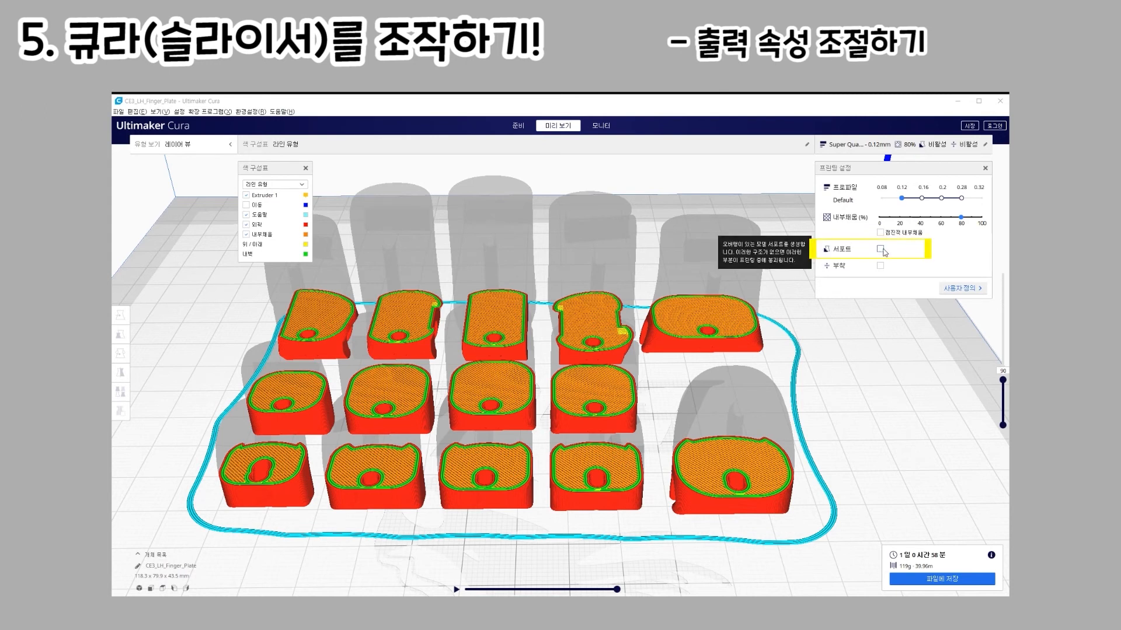
pyautogui.click(880, 250)
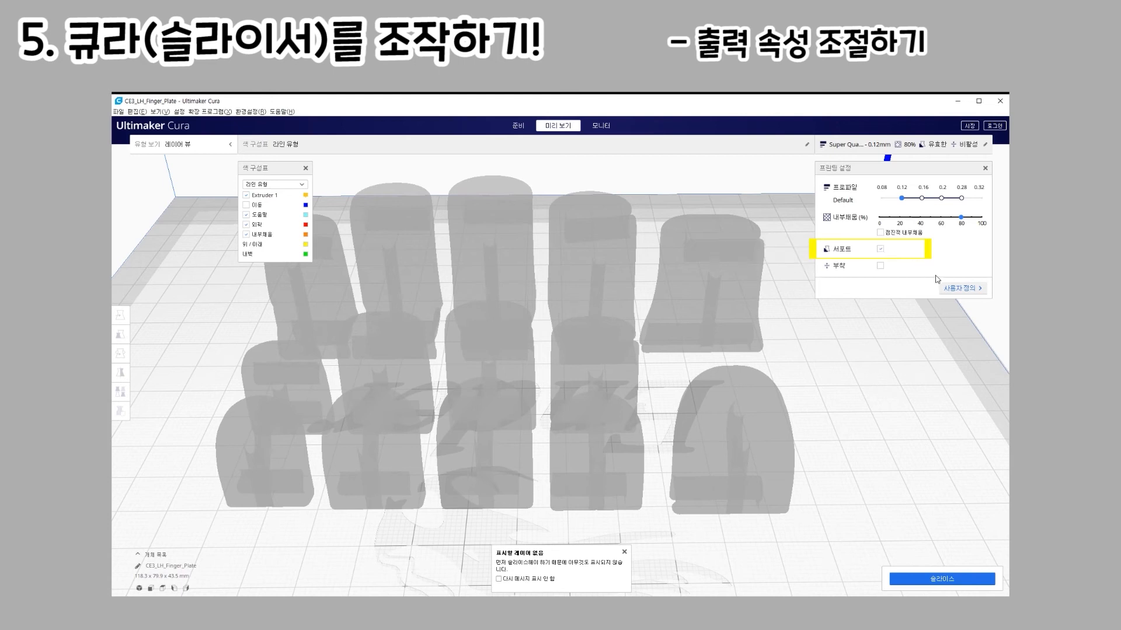
pyautogui.click(932, 579)
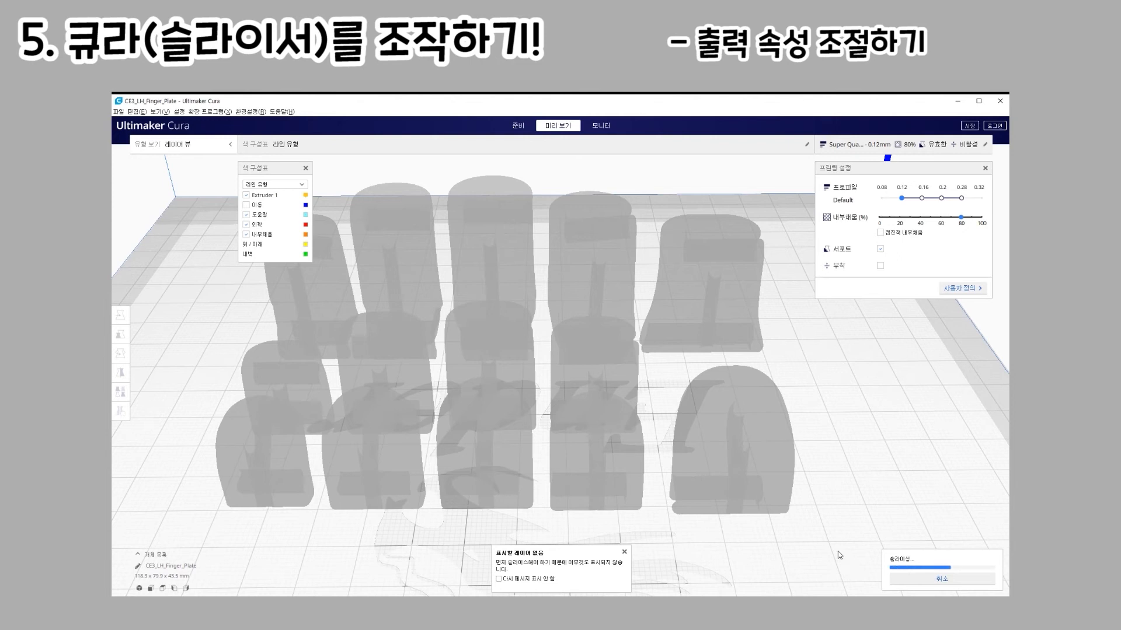
# Examine the generated supports from the side, lowering the visible range to layer 1 and raising it to layer 65
pyautogui.moveTo(935, 509); pyautogui.dragTo(713, 465, button='right')
pyautogui.moveTo(986, 387); pyautogui.dragTo(989, 295)
pyautogui.moveTo(782, 356); pyautogui.dragTo(411, 378, button='right')
pyautogui.moveTo(1002, 292); pyautogui.dragTo(1002, 421)
pyautogui.moveTo(804, 403); pyautogui.dragTo(774, 432, button='right')
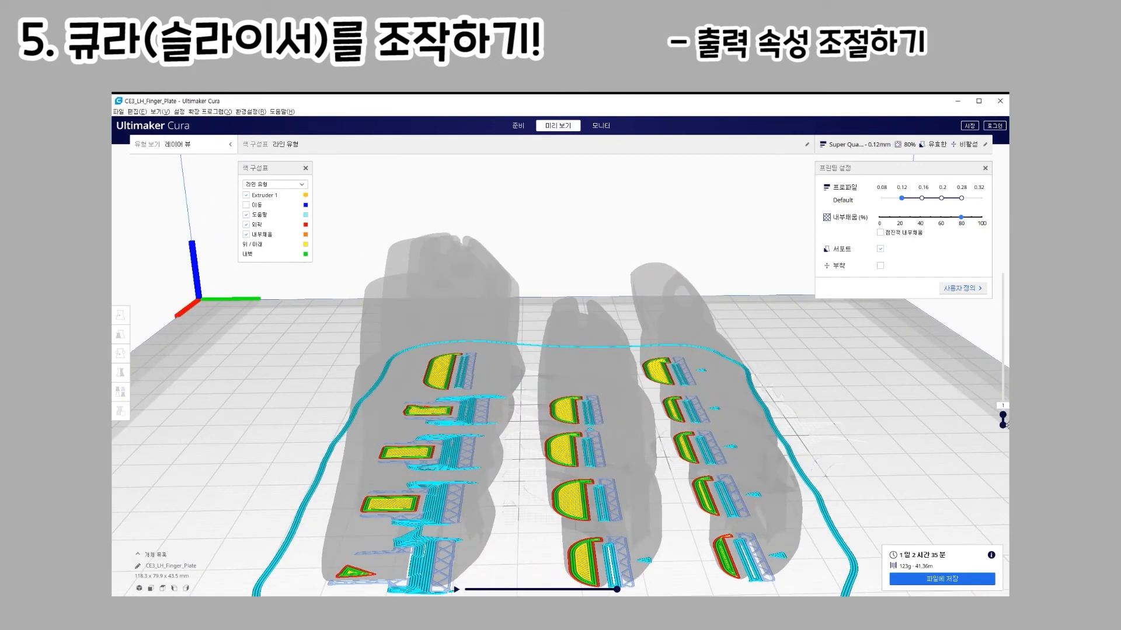
pyautogui.moveTo(868, 464); pyautogui.dragTo(870, 438, button='right')
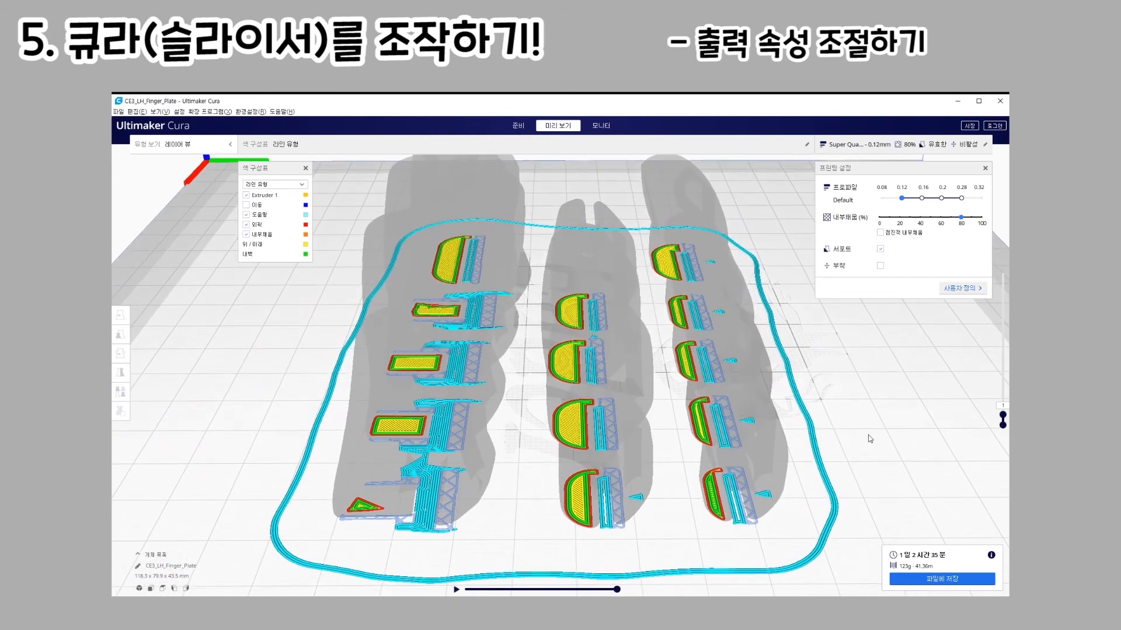
pyautogui.moveTo(1005, 415); pyautogui.dragTo(1002, 389)
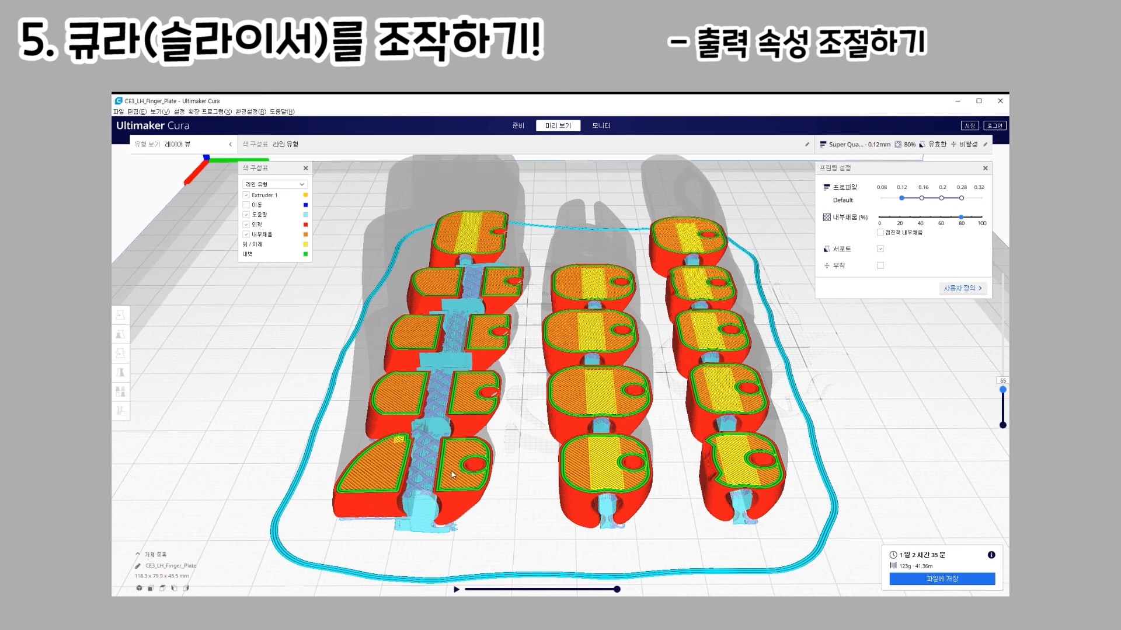
# Inspect the supports beneath the finger parts at bed level, and restore the visible range to layer 362
pyautogui.moveTo(507, 511); pyautogui.dragTo(562, 408, button='right')
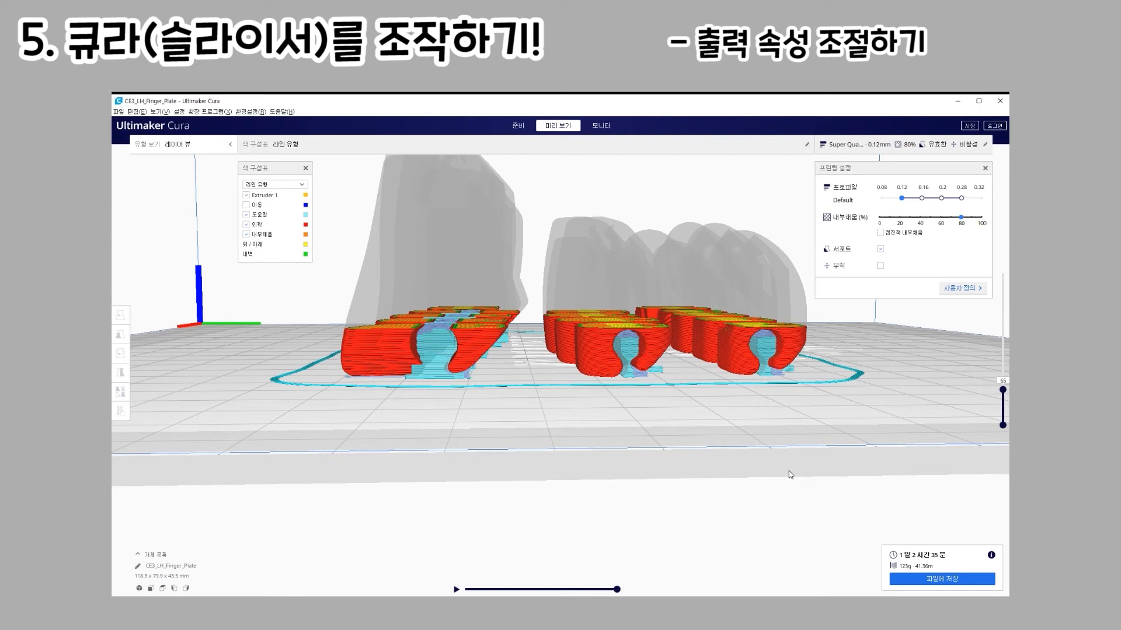
pyautogui.moveTo(871, 447); pyautogui.dragTo(624, 514, button='right')
pyautogui.moveTo(1003, 390); pyautogui.dragTo(1003, 266)
pyautogui.moveTo(904, 427); pyautogui.dragTo(907, 388, button='right')
pyautogui.moveTo(909, 327); pyautogui.dragTo(865, 441, button='right')
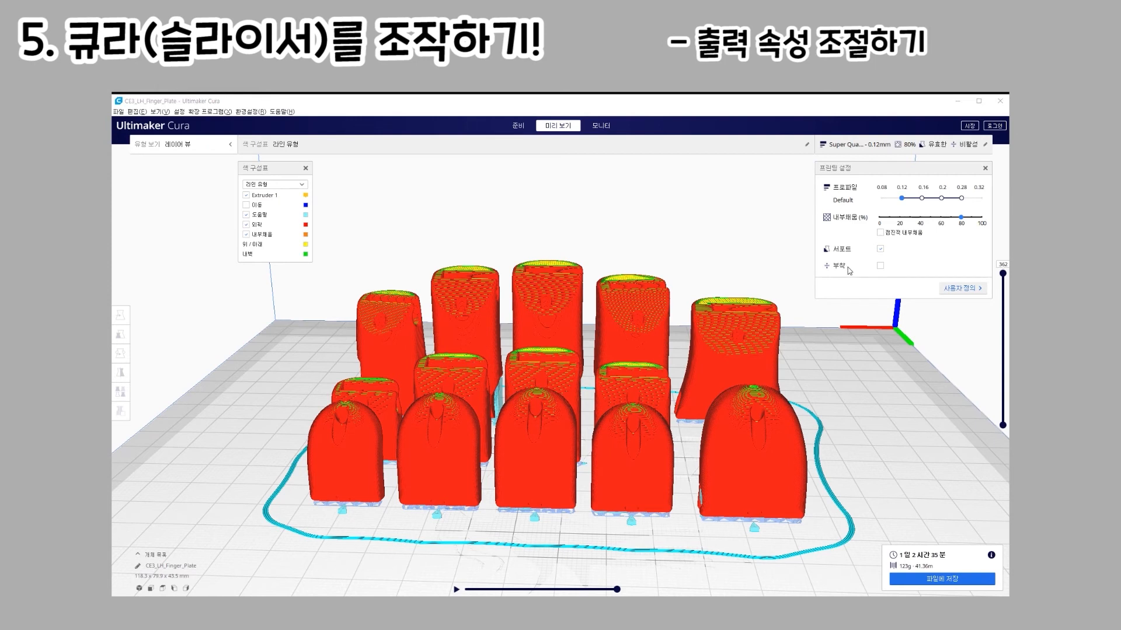
# Enable build plate adhesion, slice the finger plate again, and check its brim from layer 1 back up to layer 362
pyautogui.click(879, 266)
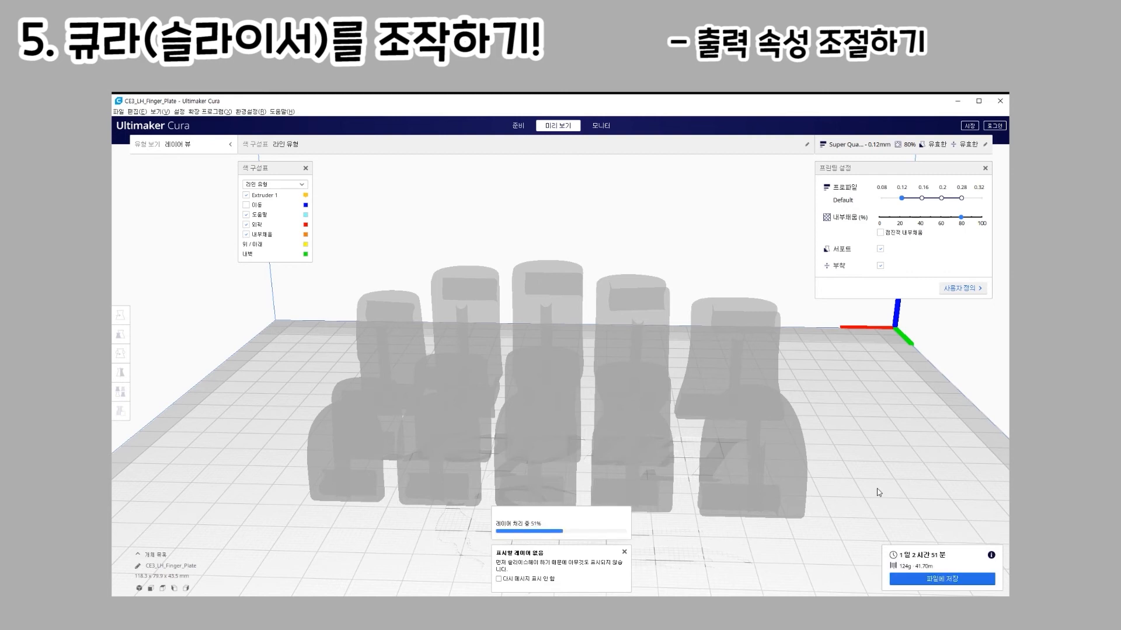
pyautogui.moveTo(881, 489); pyautogui.dragTo(876, 538, button='right')
pyautogui.moveTo(830, 526); pyautogui.dragTo(848, 490, button='middle')
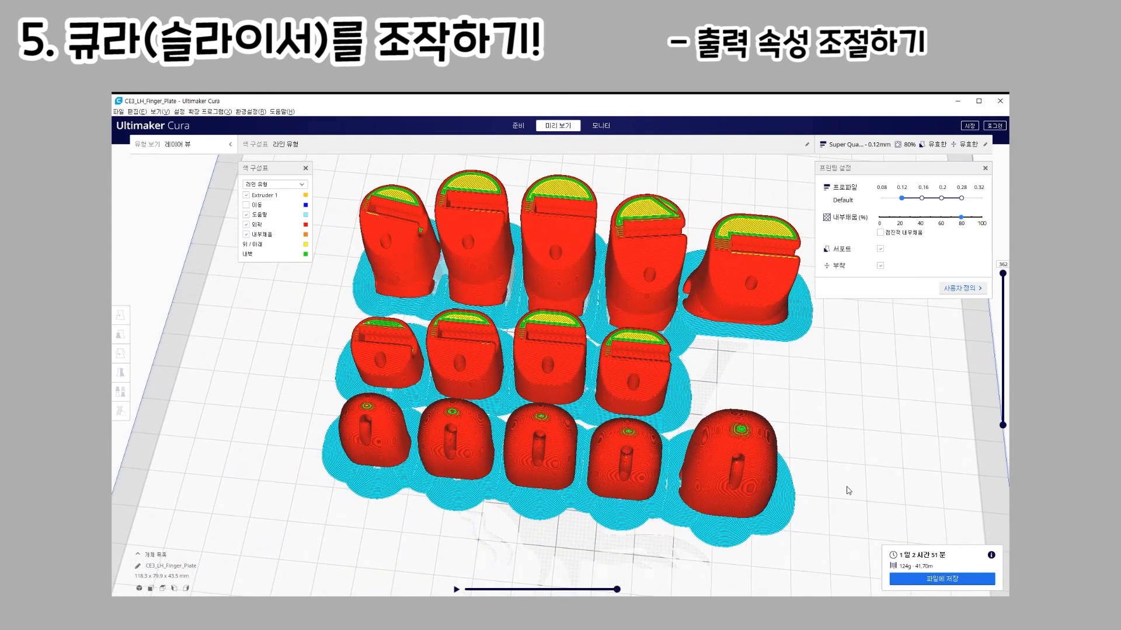
pyautogui.moveTo(782, 532); pyautogui.dragTo(803, 526, button='right')
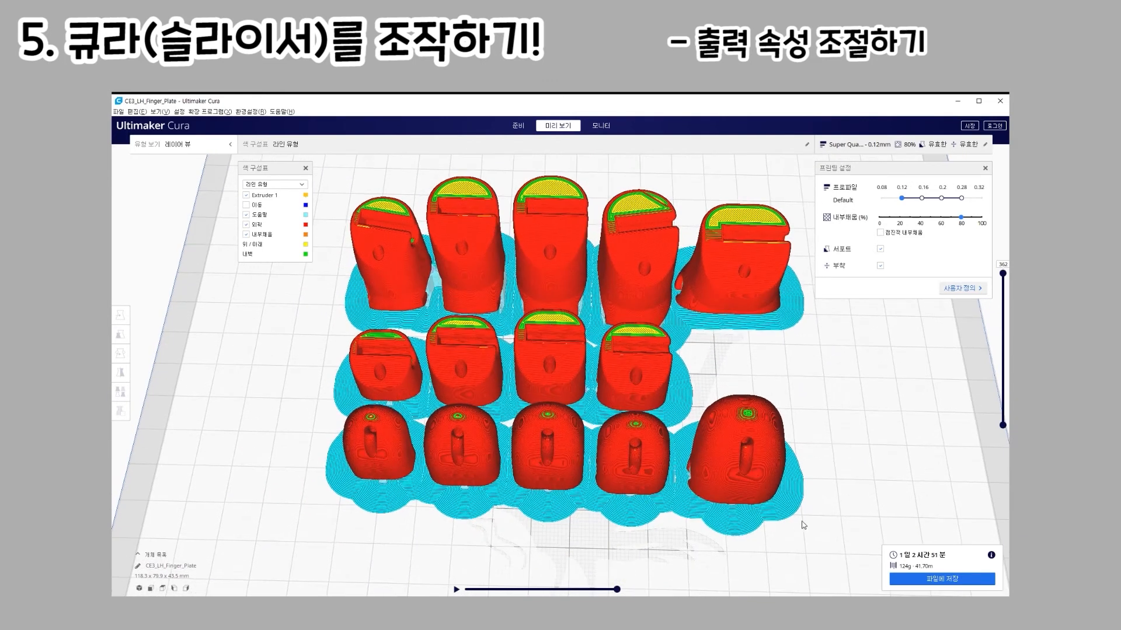
pyautogui.moveTo(1003, 273); pyautogui.dragTo(994, 438)
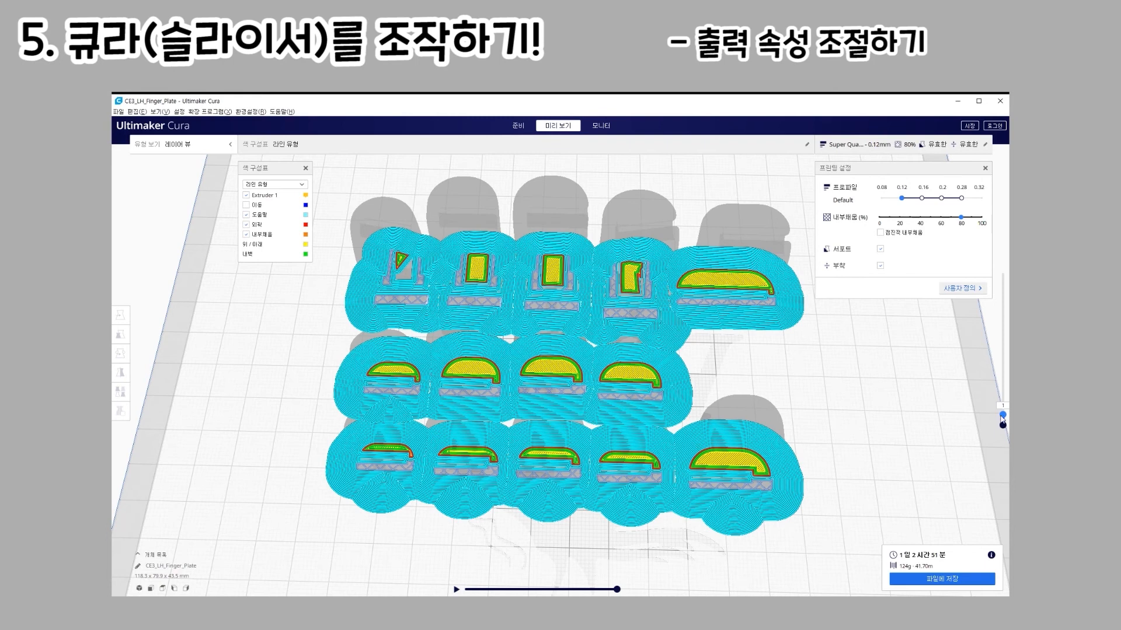
pyautogui.moveTo(1004, 418); pyautogui.dragTo(1007, 272)
pyautogui.moveTo(934, 339); pyautogui.dragTo(795, 502, button='right')
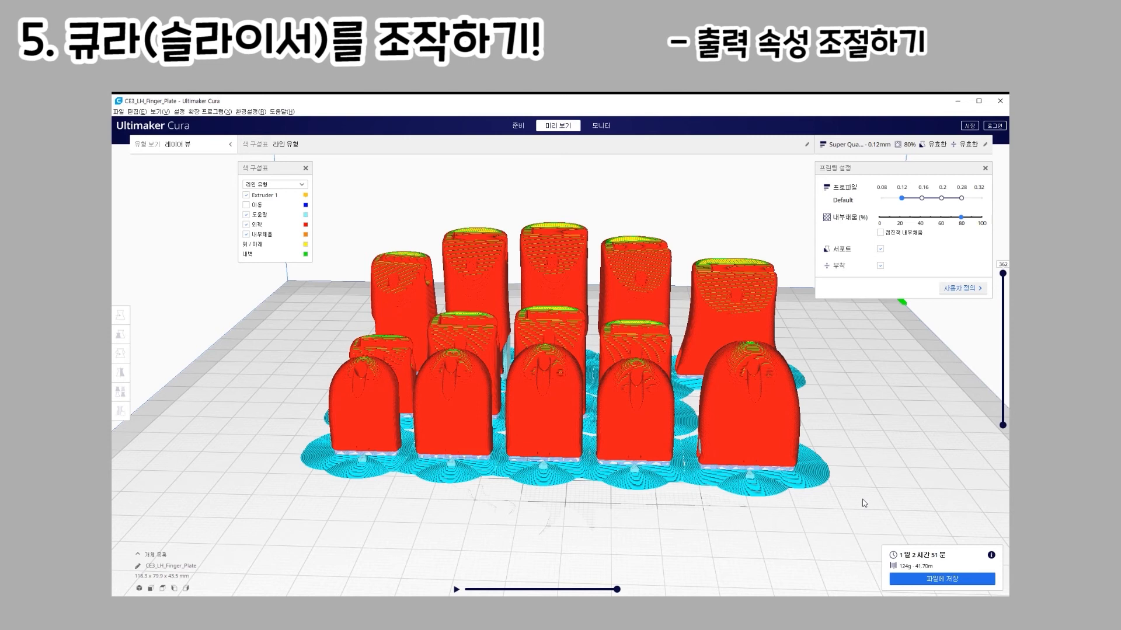
# Review the custom print settings, expanding categories such as quality, shell, infill, material, speed and travel, and return to the recommended settings
pyautogui.click(953, 295)
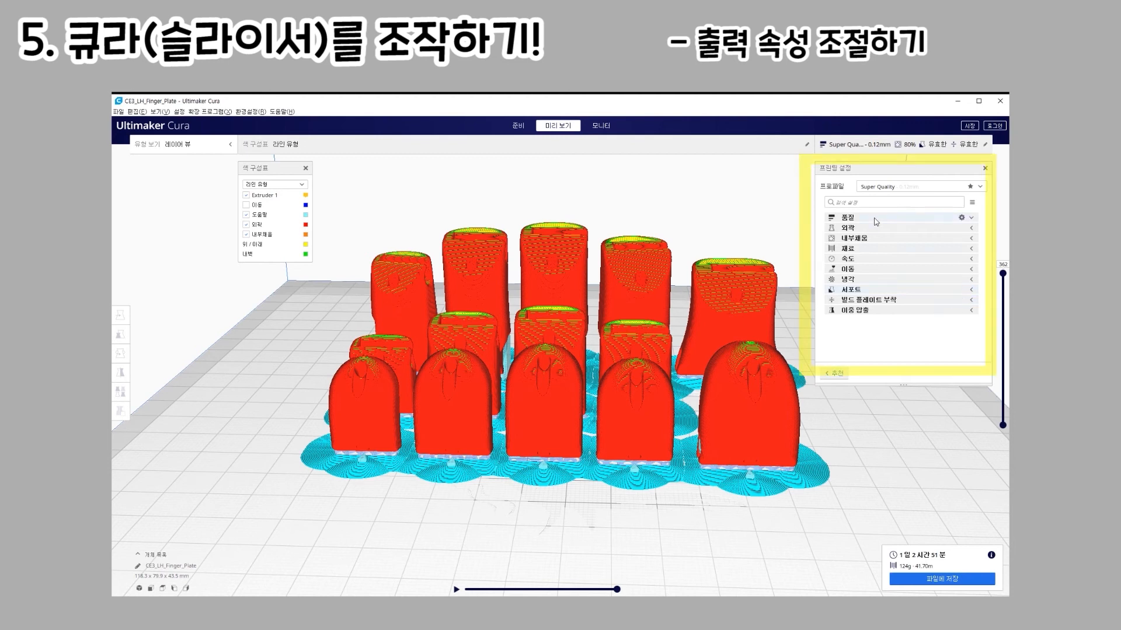
pyautogui.click(893, 218)
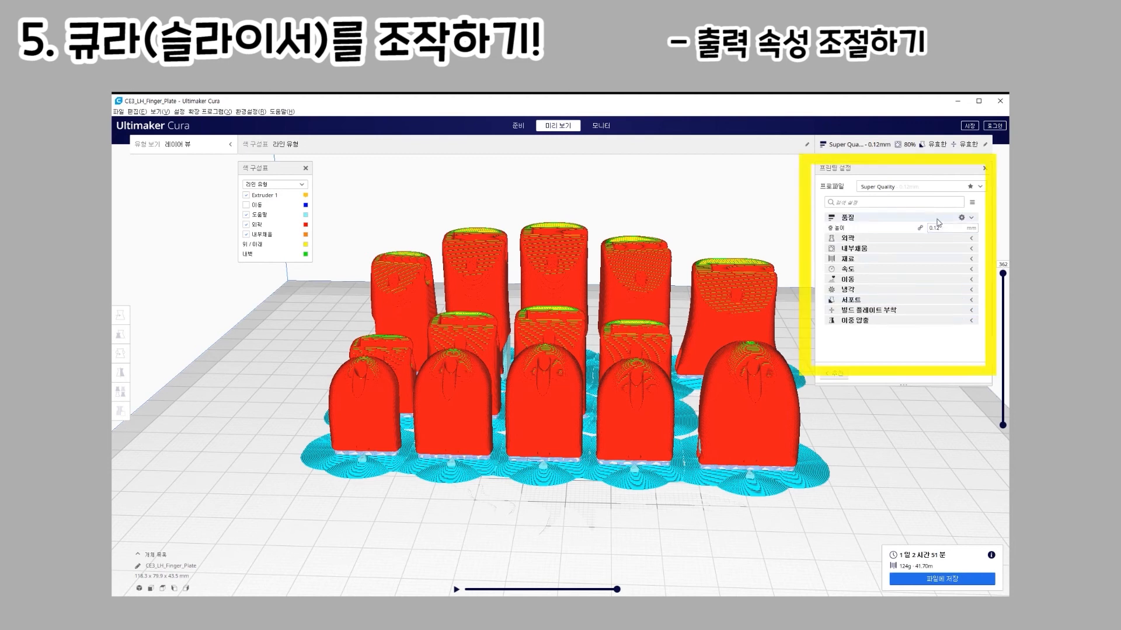
pyautogui.click(850, 239)
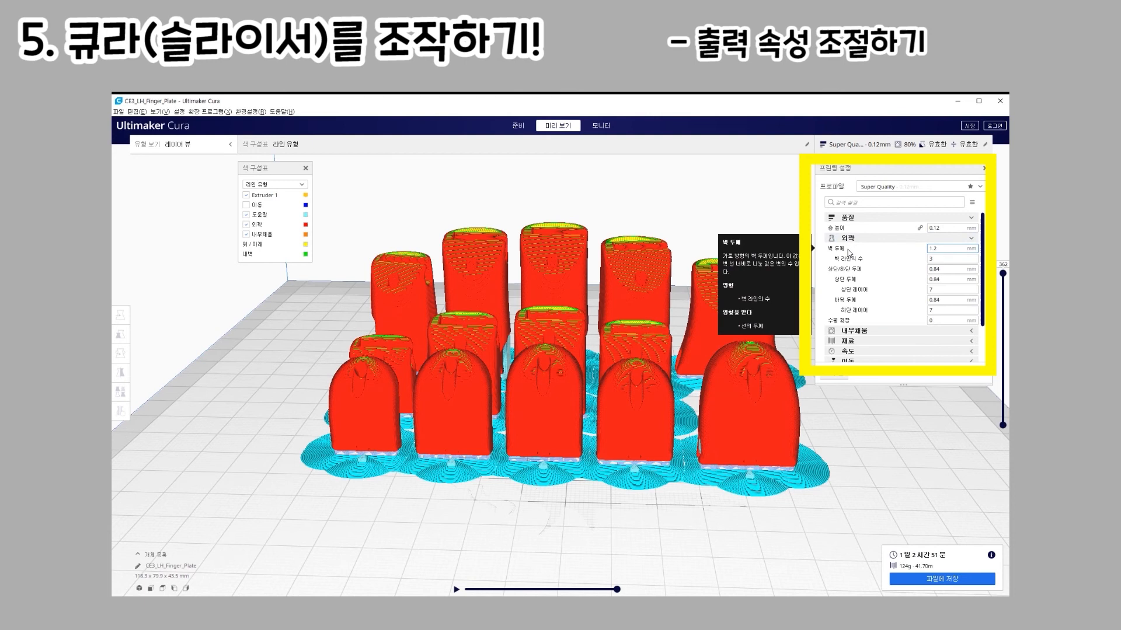
pyautogui.click(852, 330)
pyautogui.scroll(-2, 854, 317)
pyautogui.click(855, 296)
pyautogui.click(856, 306)
pyautogui.click(854, 316)
pyautogui.click(853, 327)
pyautogui.click(875, 338)
pyautogui.click(875, 347)
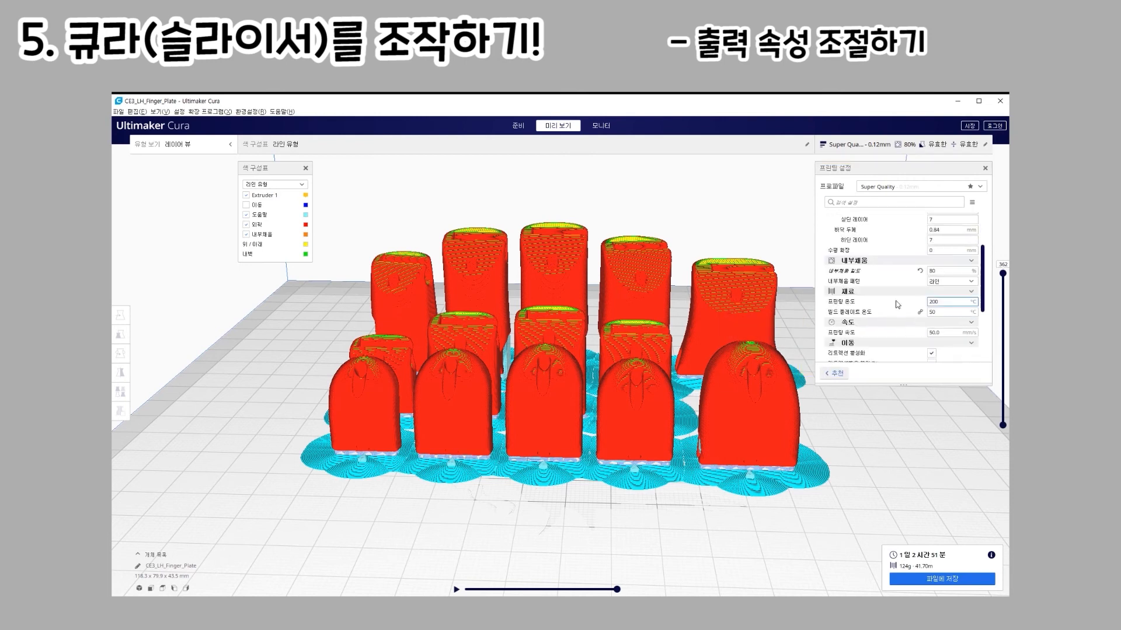
pyautogui.click(835, 374)
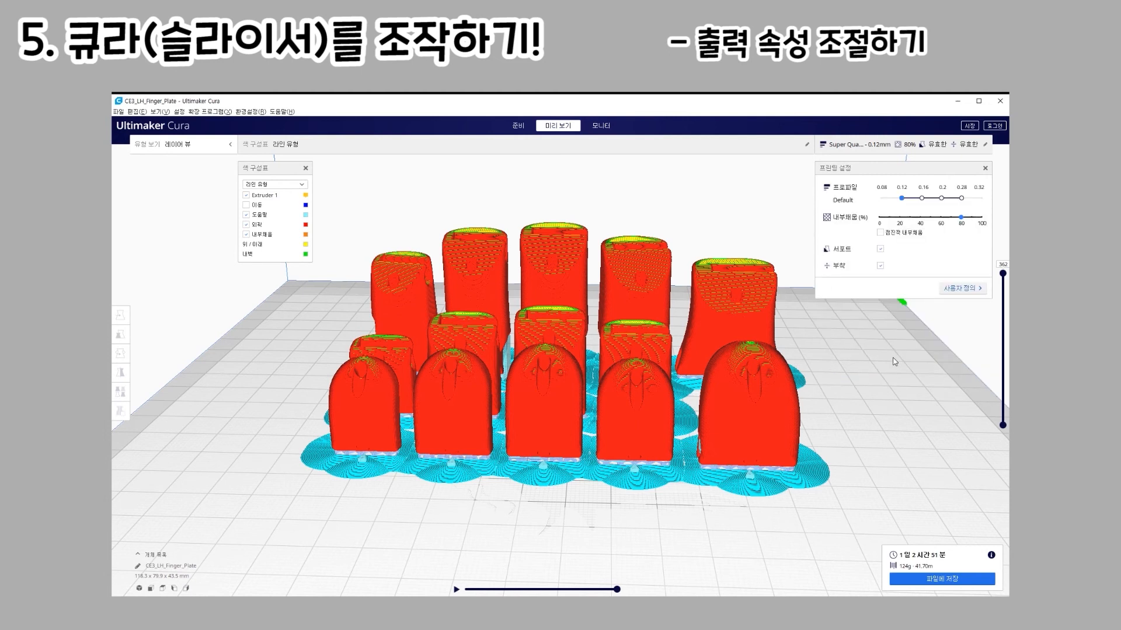
# Set the profile's layer height to 0.2 mm and the infill to 20%, slice the finger plate and view all its layers
pyautogui.click(942, 199)
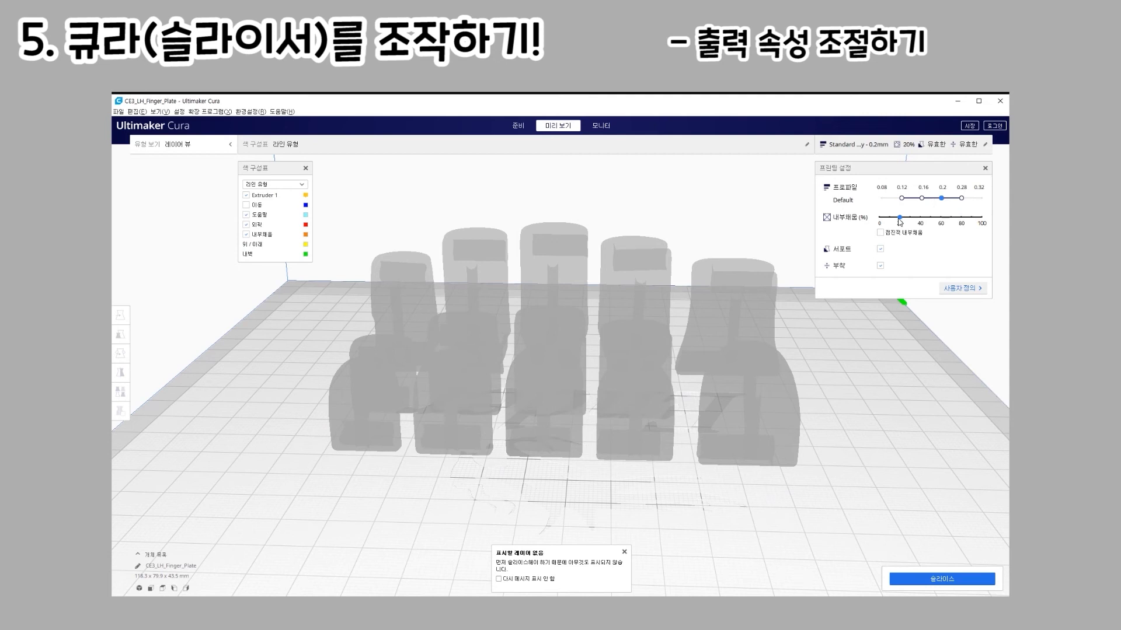
pyautogui.click(880, 266)
pyautogui.click(942, 579)
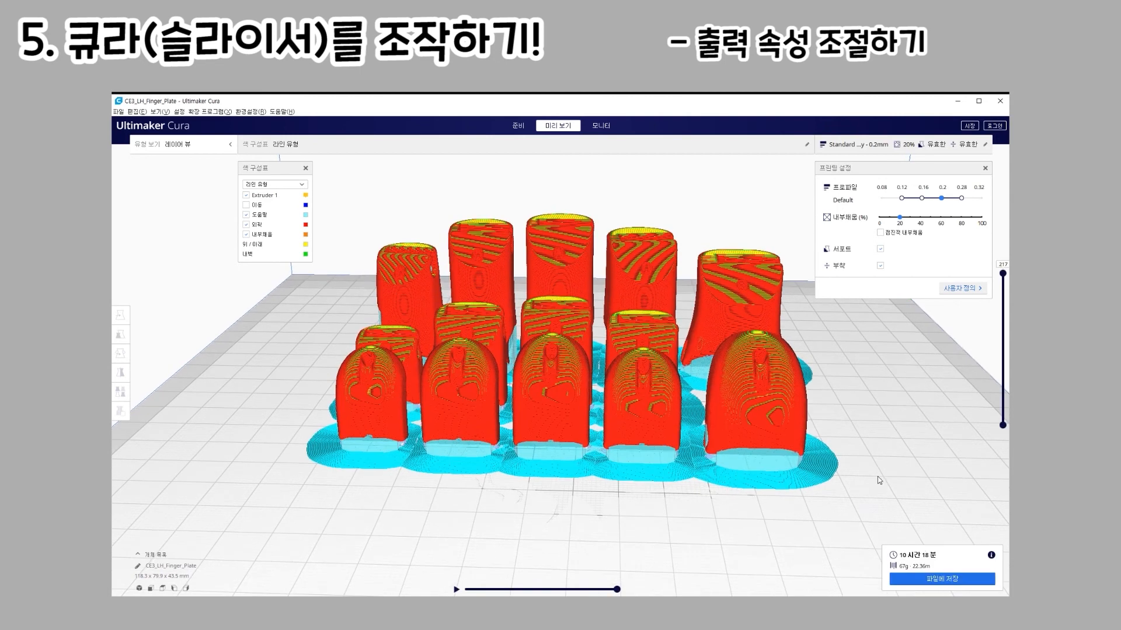
pyautogui.moveTo(871, 504); pyautogui.dragTo(910, 467, button='right')
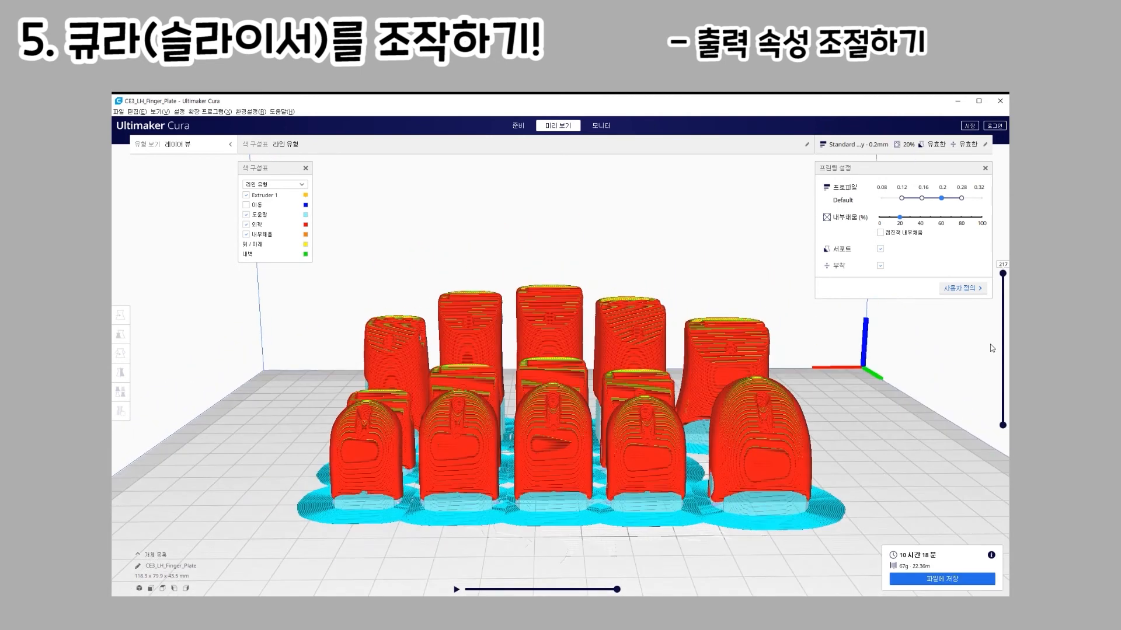
pyautogui.moveTo(1005, 279)
pyautogui.mouseDown()
pyautogui.moveTo(995, 421)
pyautogui.moveTo(1004, 269)
pyautogui.mouseUp()
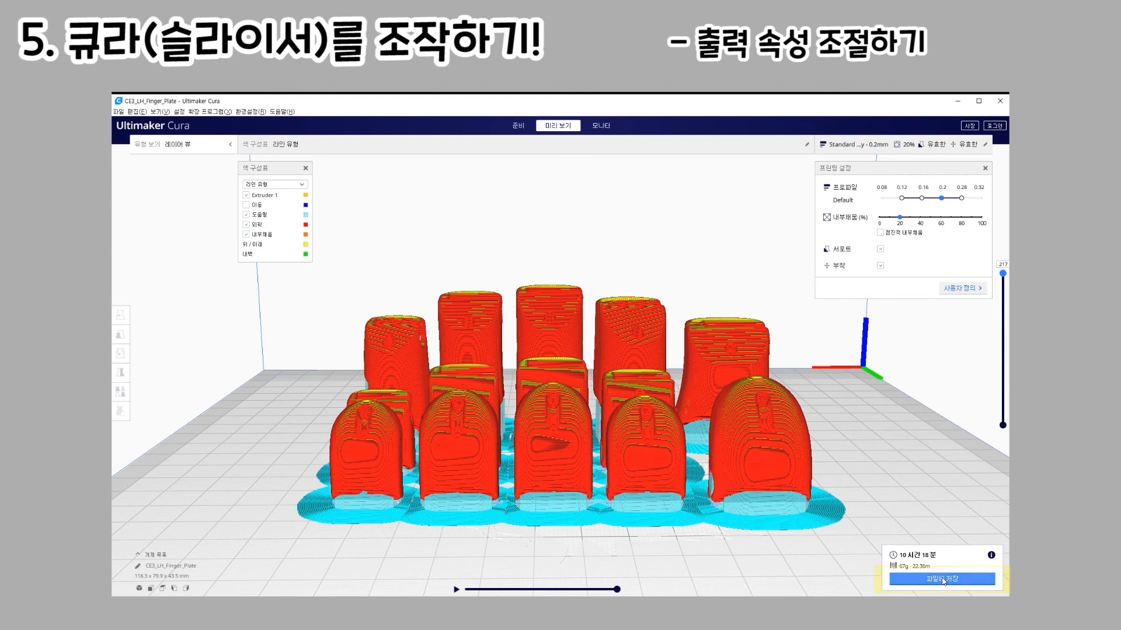
# Save the sliced plate as the G-code file CE3_LH_Finger_Plate in the files folder, and locate it in that folder
pyautogui.click(944, 581)
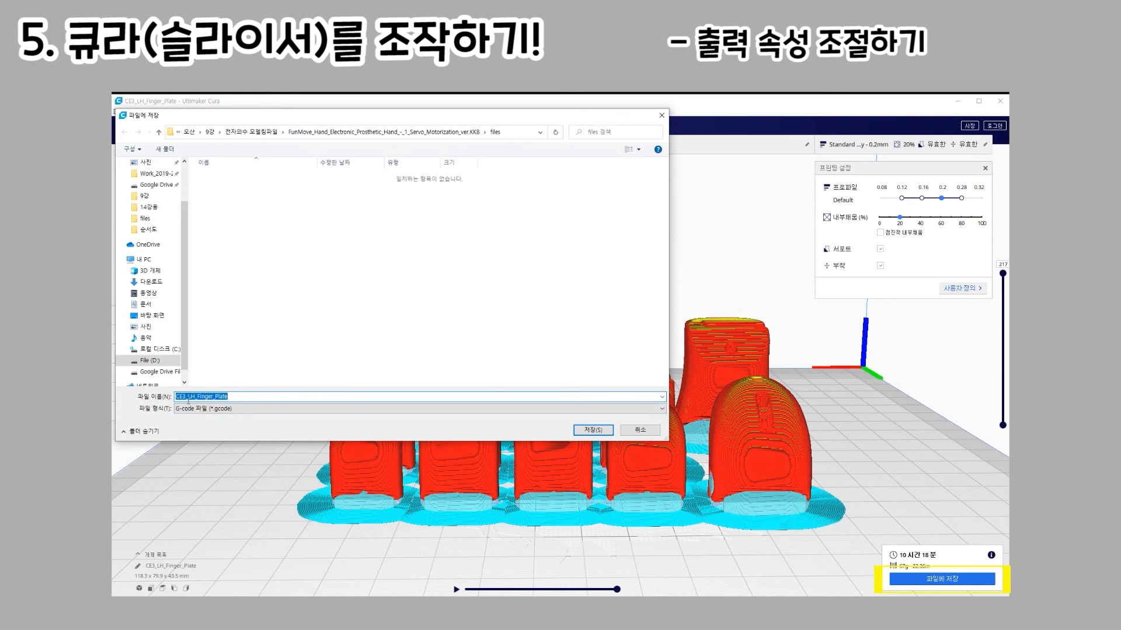
pyautogui.click(592, 430)
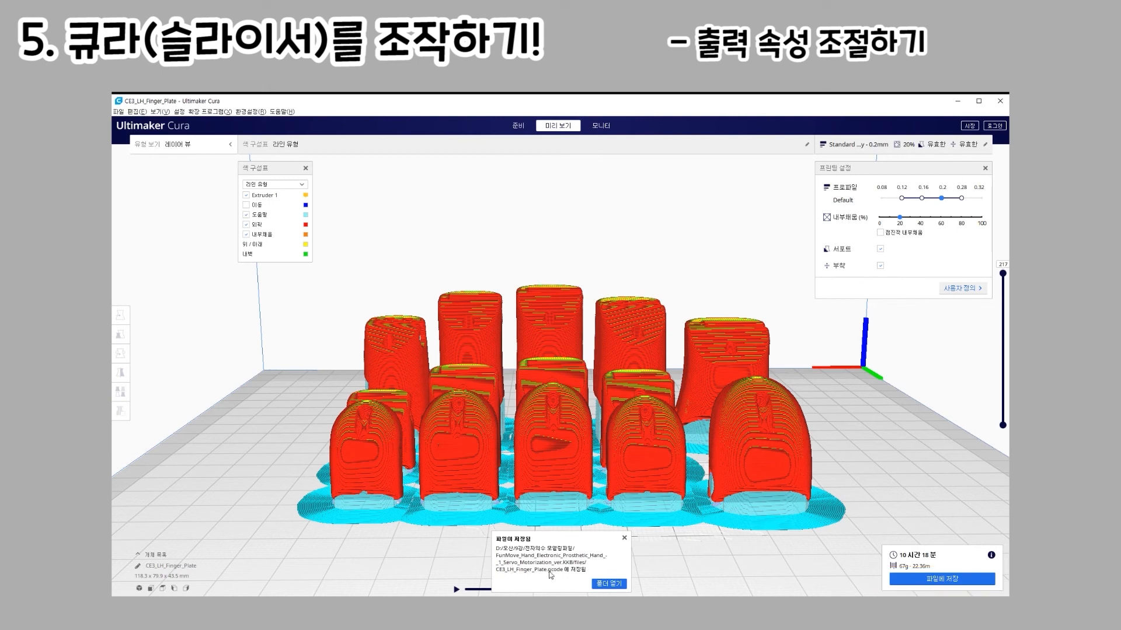
pyautogui.click(613, 586)
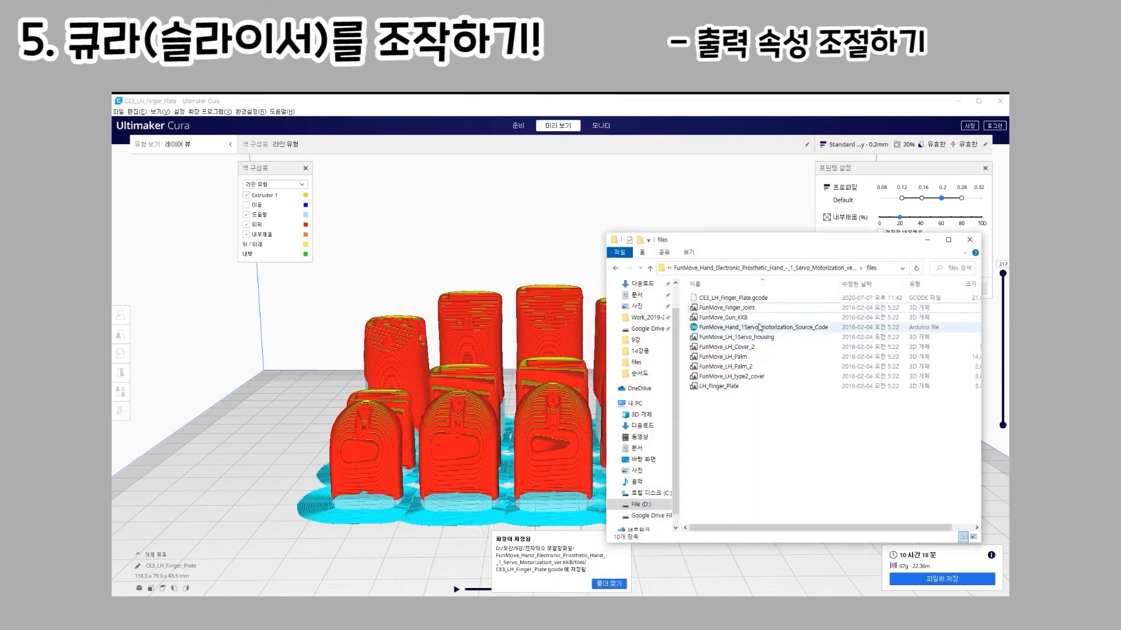
pyautogui.click(757, 299)
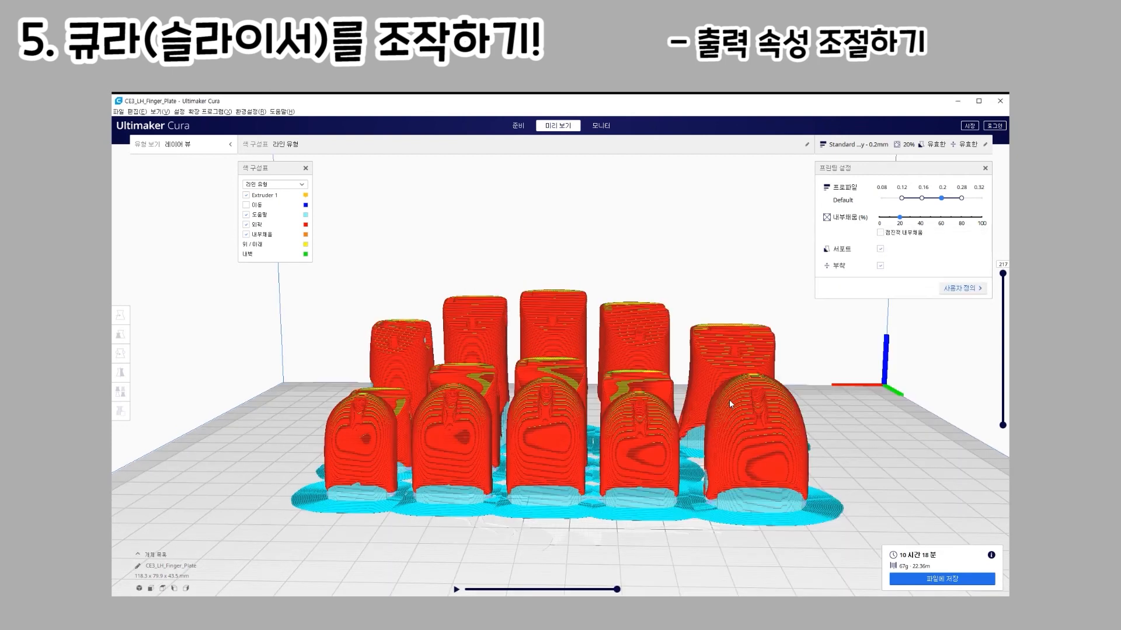
# Delete the finger plate model from the build plate
pyautogui.click(730, 402)
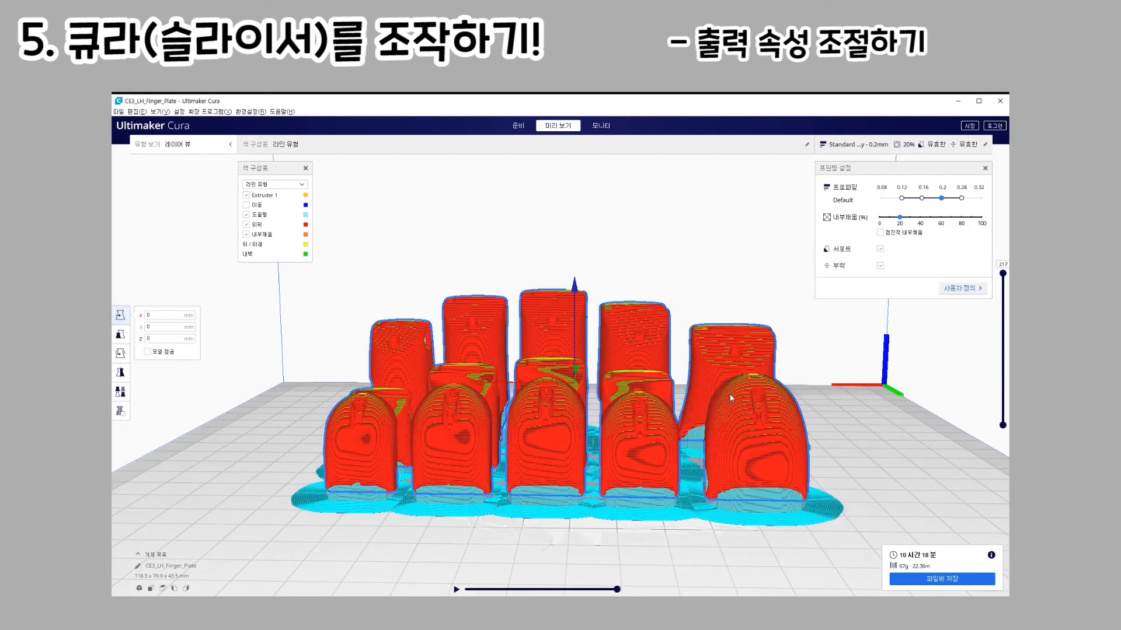
pyautogui.press('Delete')
pyautogui.scroll(-5, 650, 325)
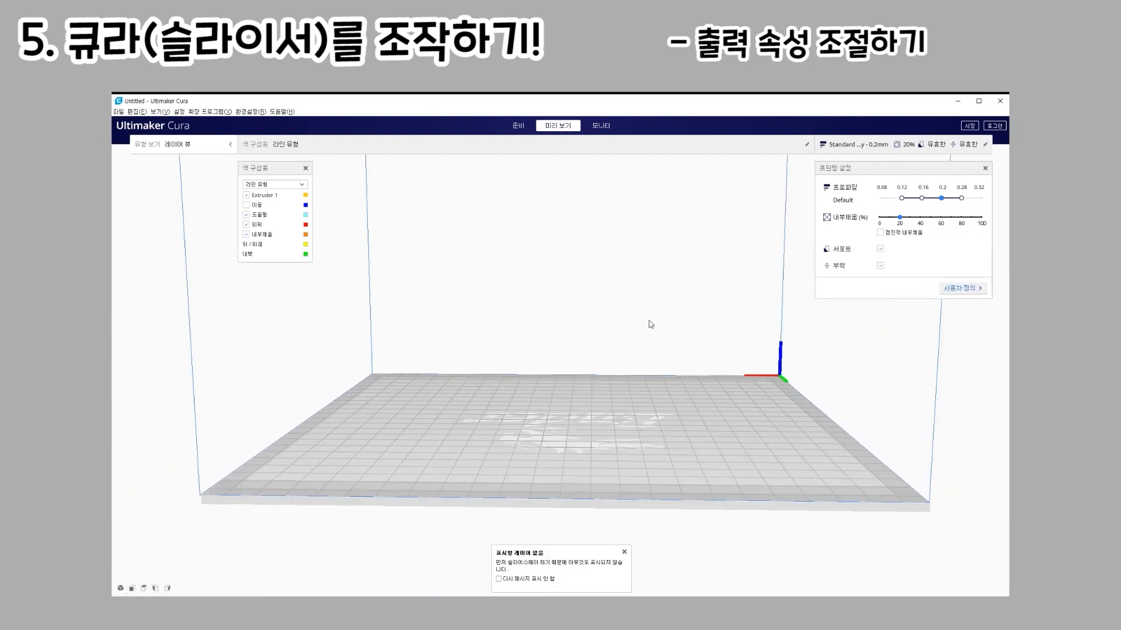
# Open the FunMove_Gun_KKB model from the files folder
pyautogui.moveTo(604, 299); pyautogui.dragTo(591, 486, button='right')
pyautogui.click(625, 551)
pyautogui.click(119, 112)
pyautogui.click(140, 129)
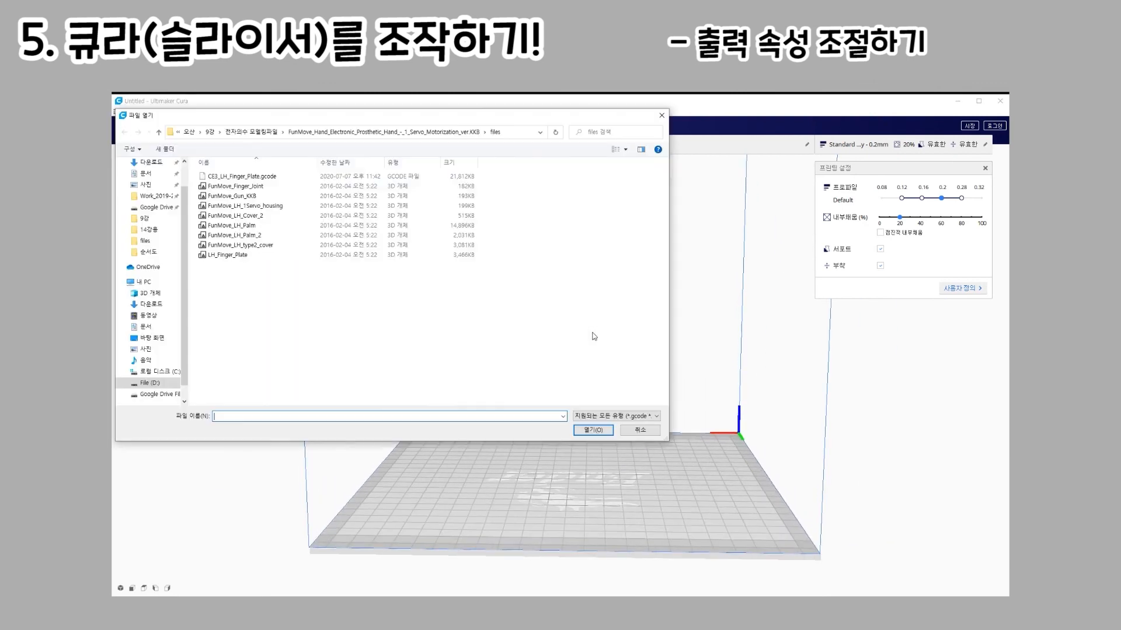
pyautogui.click(250, 195)
pyautogui.doubleClick(249, 196)
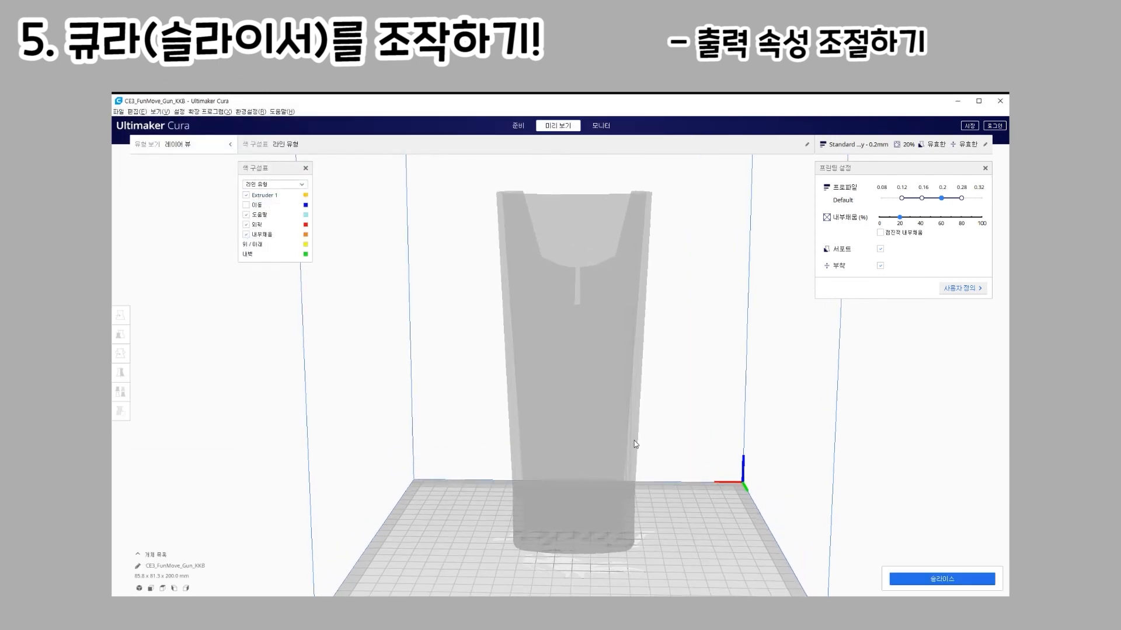
# Slice the FunMove_Gun_KKB model and save it as the G-code file CE3_FunMove_Gun_KKB in the files folder
pyautogui.scroll(-5, 635, 445)
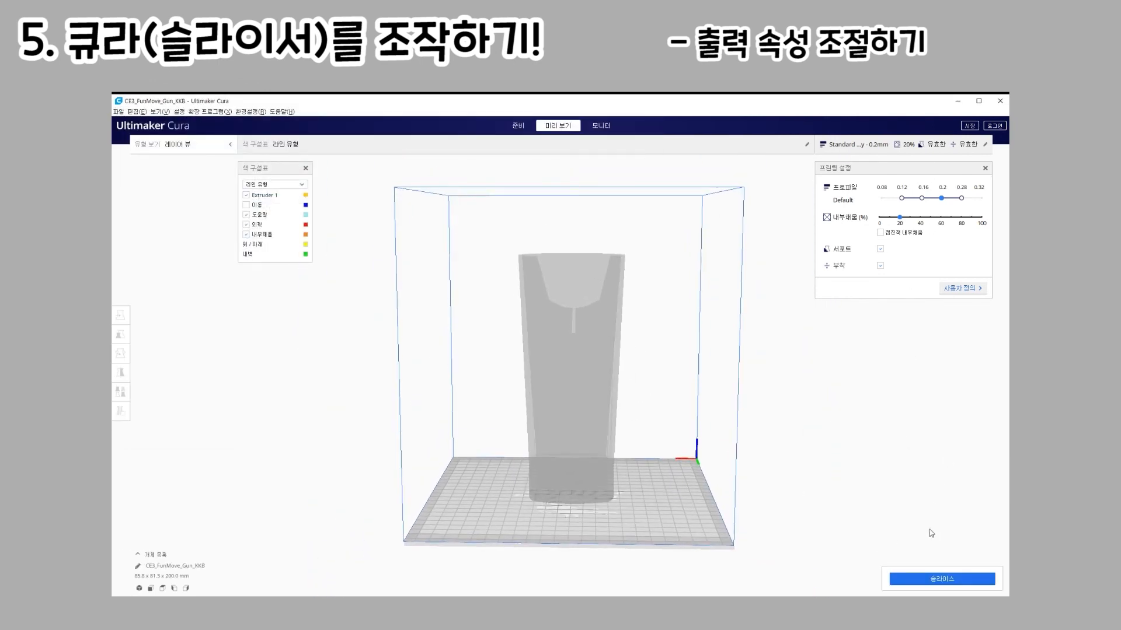
pyautogui.click(939, 578)
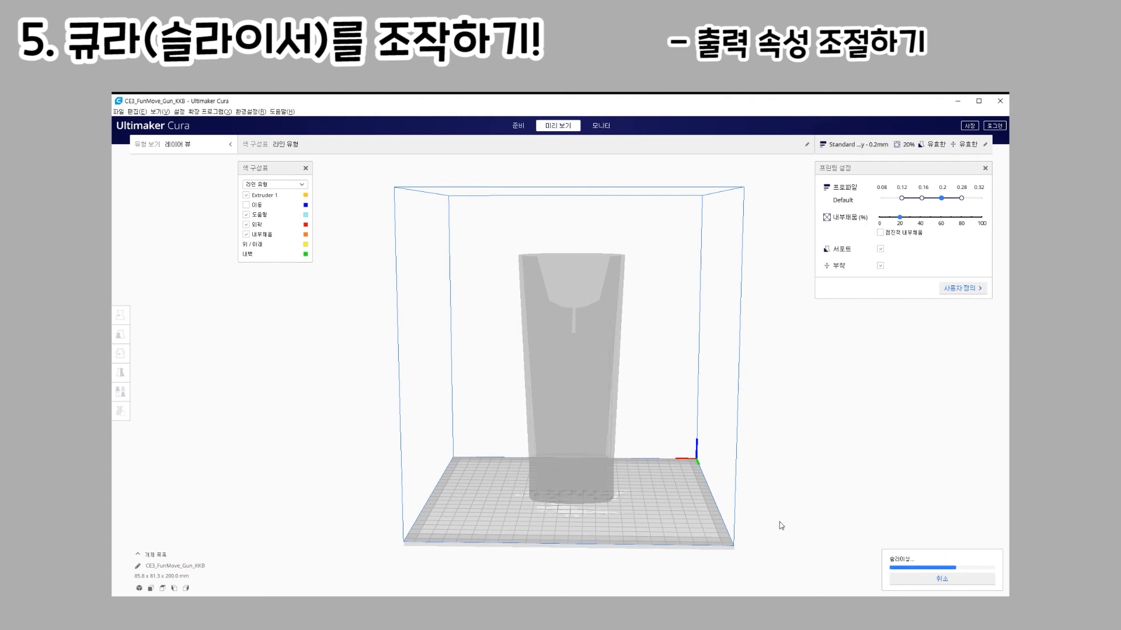
pyautogui.moveTo(1002, 274)
pyautogui.mouseDown()
pyautogui.moveTo(986, 412)
pyautogui.moveTo(990, 274)
pyautogui.mouseUp()
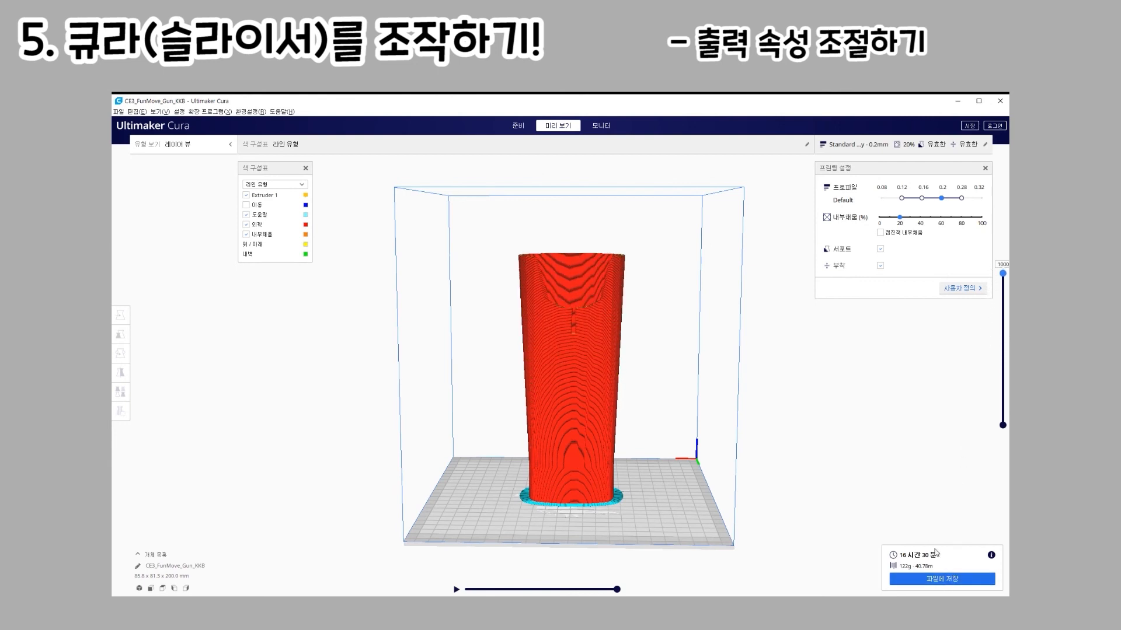
pyautogui.click(941, 578)
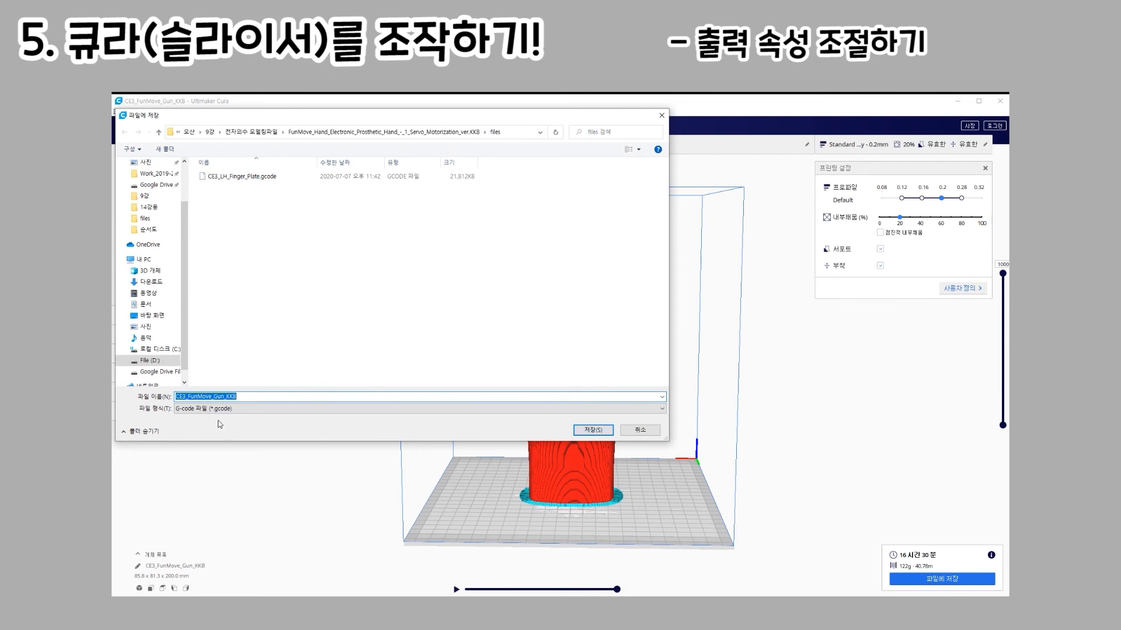
pyautogui.click(592, 430)
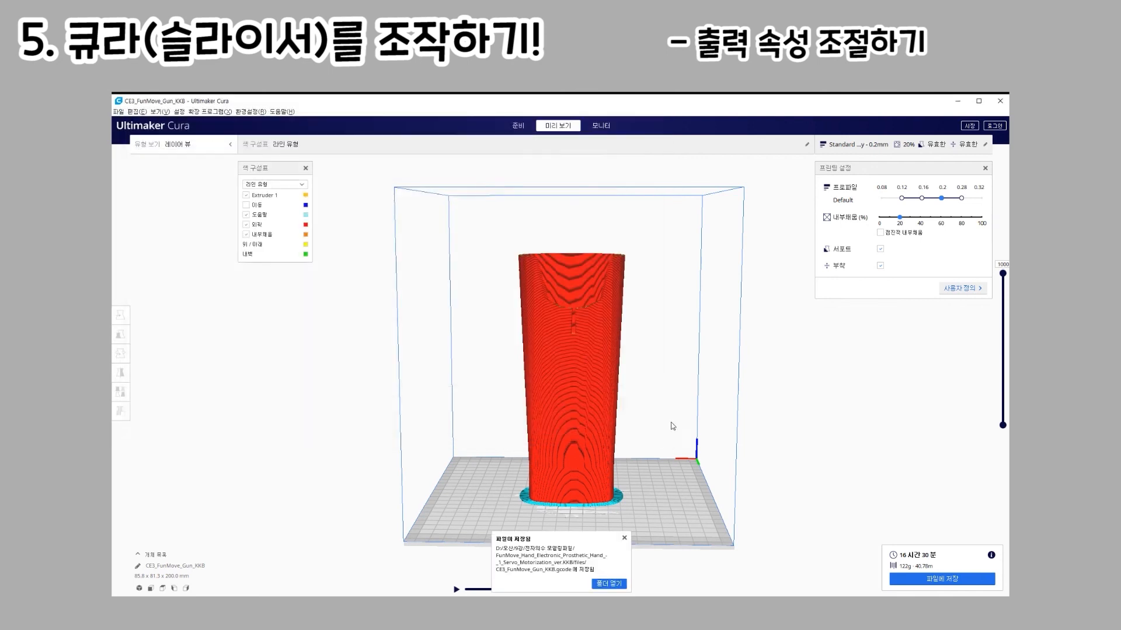
# Replace the FunMove_Gun_KKB model on the build plate with the FunMove_LH_1Servo_housing model
pyautogui.click(624, 539)
pyautogui.click(583, 411)
pyautogui.press('Delete')
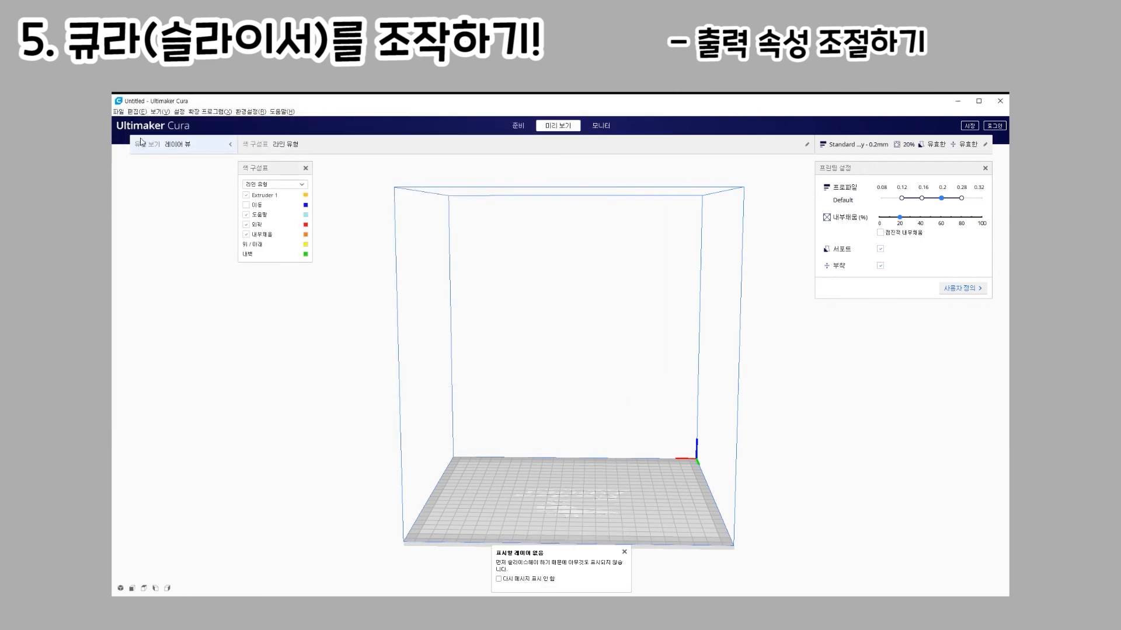
pyautogui.click(512, 131)
pyautogui.hotkey('ctrl', 'o')
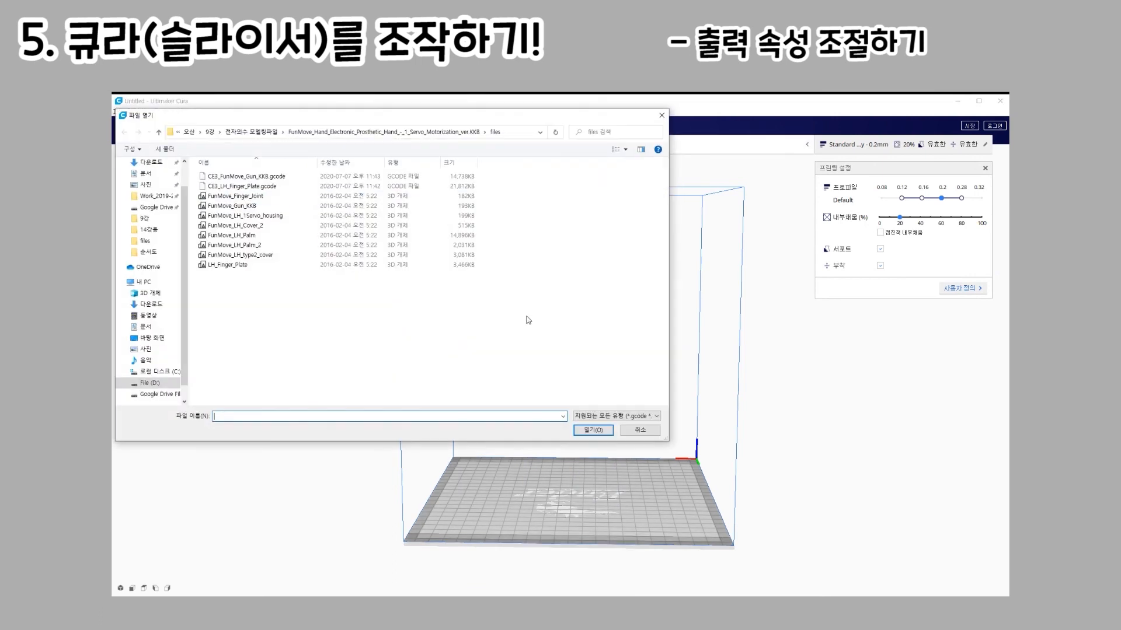
pyautogui.click(269, 217)
pyautogui.doubleClick(269, 220)
# Slice the servo housing and preview it reduced to its lowest layers
pyautogui.moveTo(619, 490); pyautogui.dragTo(711, 484, button='right')
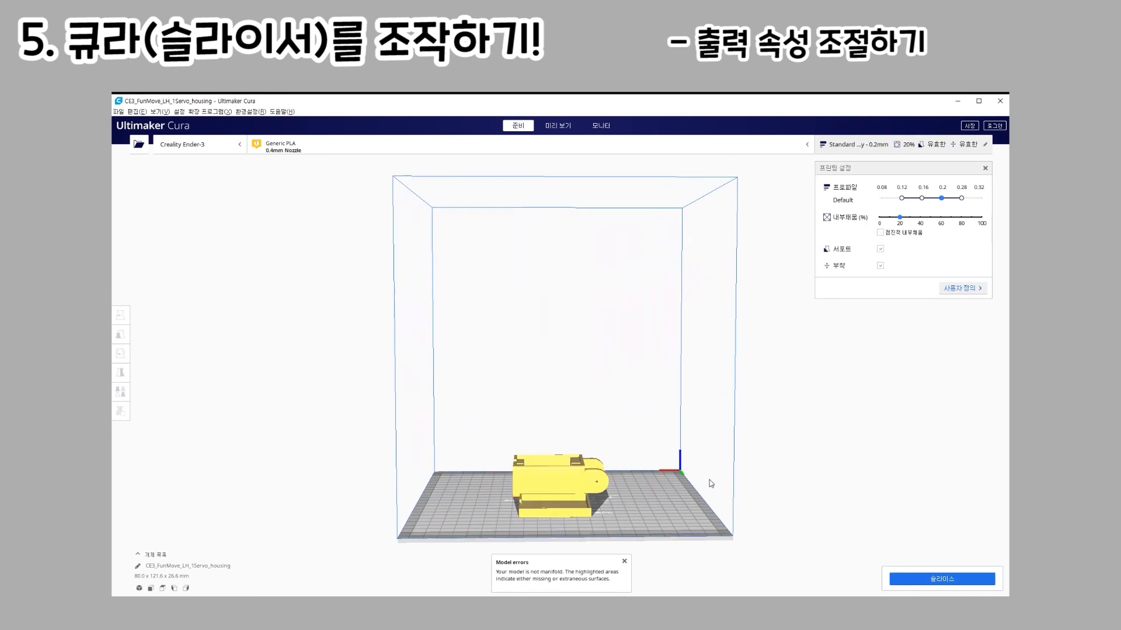
pyautogui.click(955, 578)
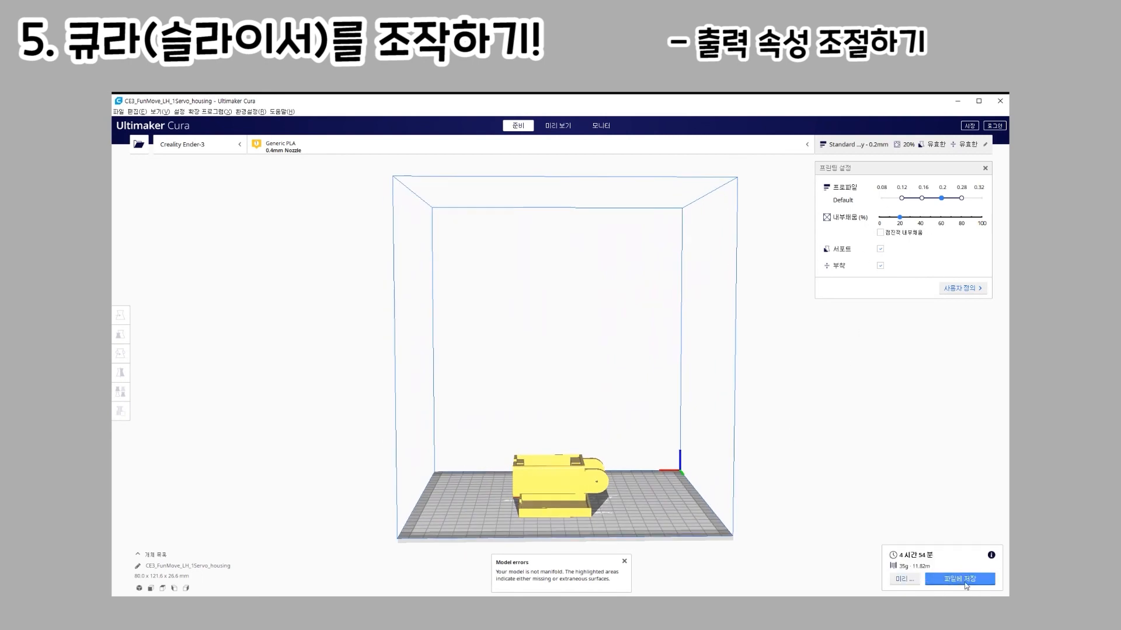
pyautogui.click(552, 126)
pyautogui.moveTo(1003, 275); pyautogui.dragTo(1002, 399)
# Show all layers of the servo housing again and save it as the G-code file CE3_FunMove_LH_1Servo_housing in the files folder
pyautogui.scroll(3, 764, 488)
pyautogui.moveTo(763, 487); pyautogui.dragTo(529, 525, button='right')
pyautogui.moveTo(528, 526); pyautogui.dragTo(532, 446, button='middle')
pyautogui.moveTo(1002, 401); pyautogui.dragTo(1003, 273)
pyautogui.click(942, 579)
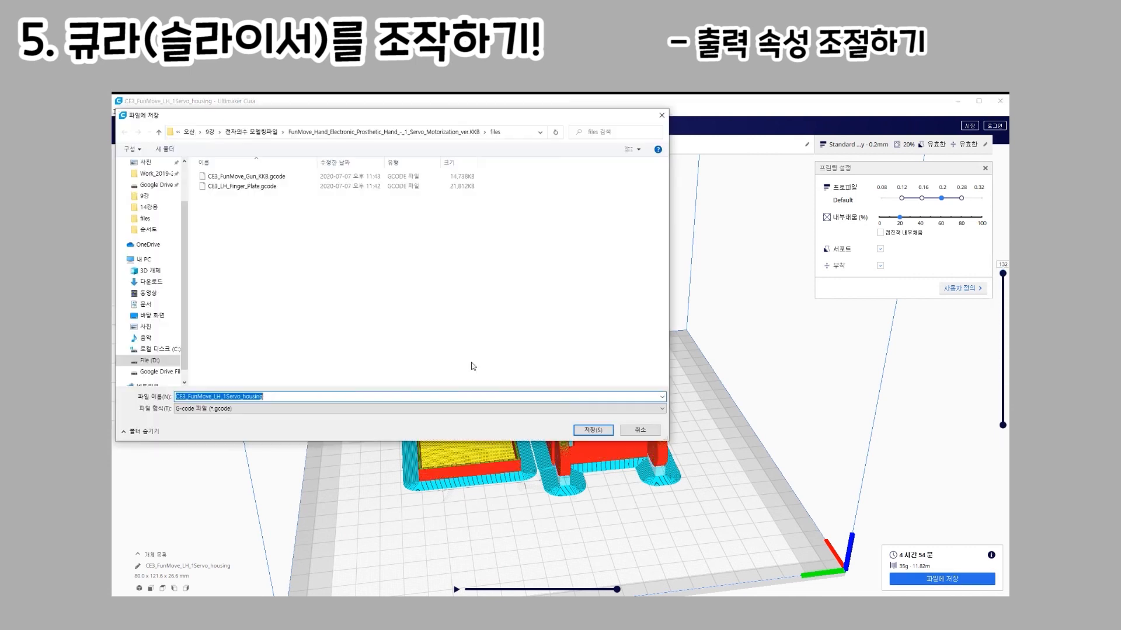
pyautogui.click(594, 433)
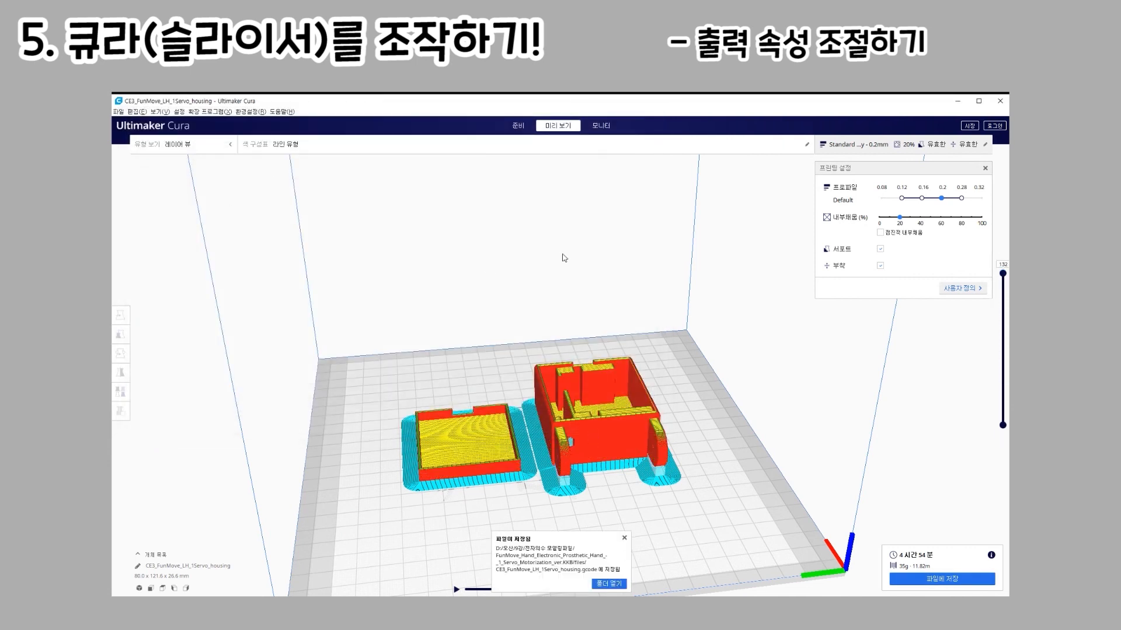
# Replace the servo housing on the build plate with the FunMove_LH_Cover_2 model
pyautogui.click(518, 126)
pyautogui.click(606, 431)
pyautogui.press('Delete')
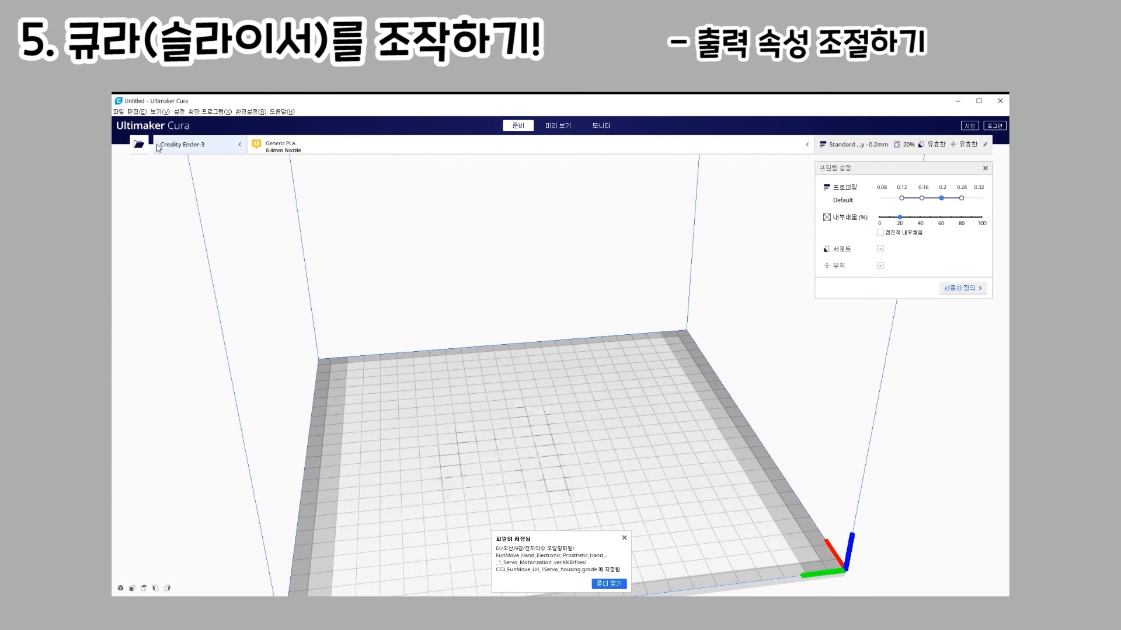
pyautogui.hotkey('ctrl', 'o')
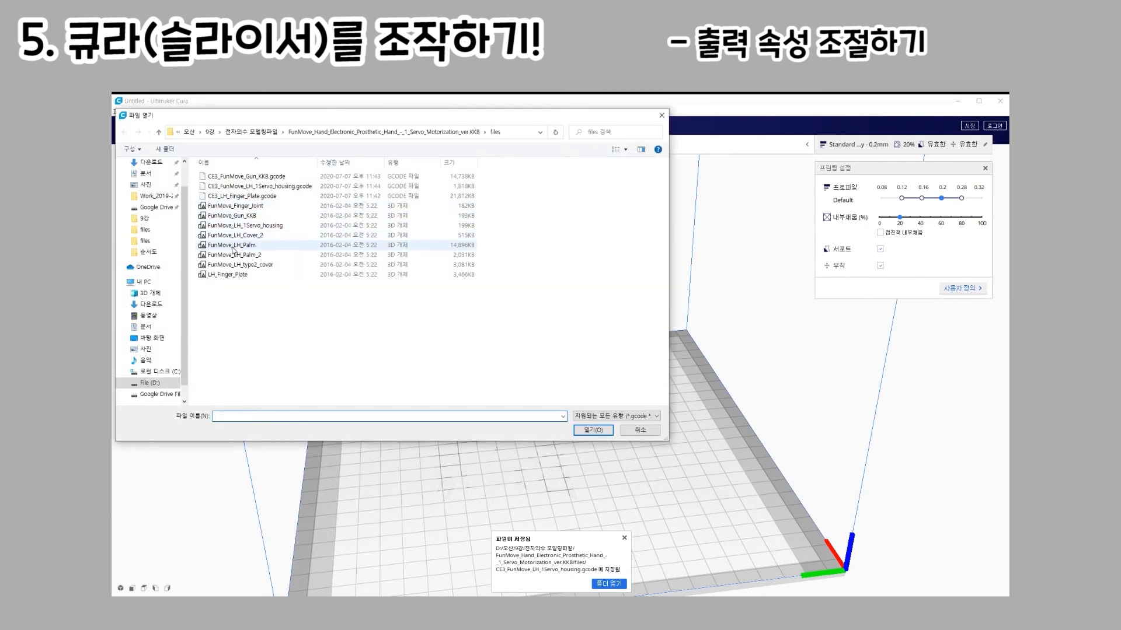
pyautogui.doubleClick(234, 235)
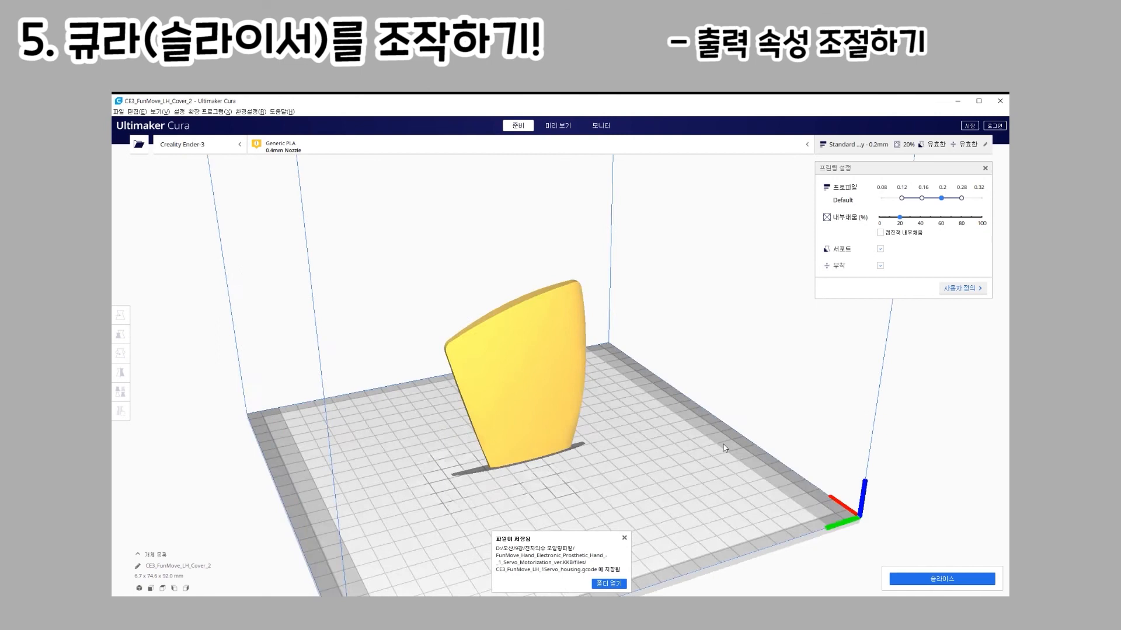
# Slice the cover, preview its layers and save it as the G-code file CE3_FunMove_LH_Cover_2 in the files folder
pyautogui.click(941, 580)
pyautogui.click(540, 128)
pyautogui.moveTo(1003, 273)
pyautogui.mouseDown()
pyautogui.moveTo(1002, 423)
pyautogui.moveTo(1003, 273)
pyautogui.mouseUp()
pyautogui.click(942, 579)
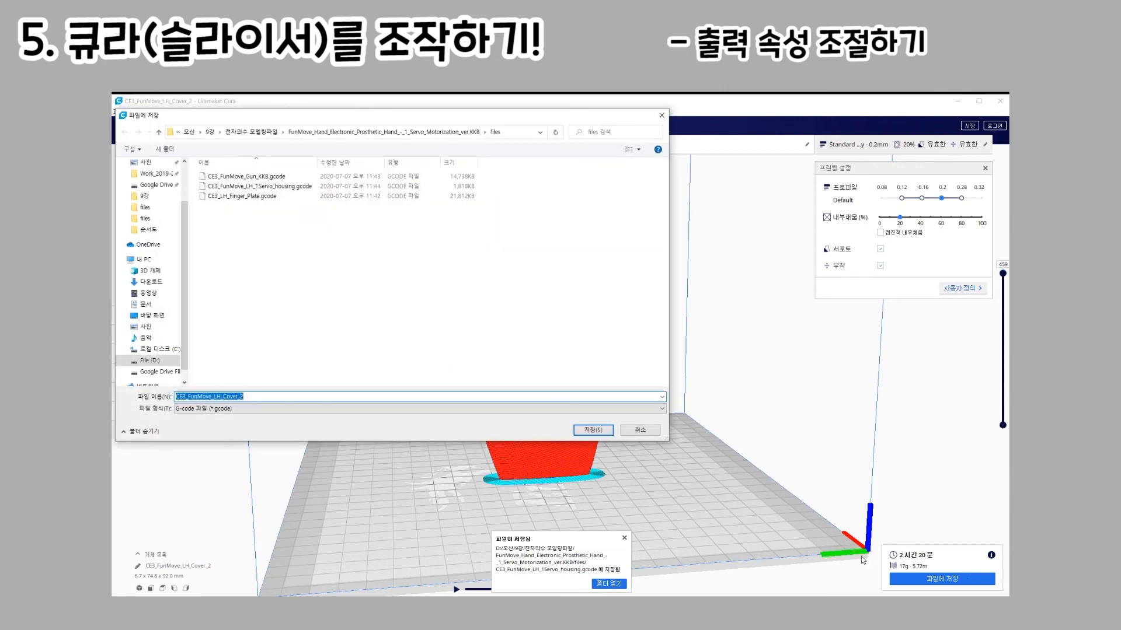
pyautogui.click(593, 431)
pyautogui.click(586, 428)
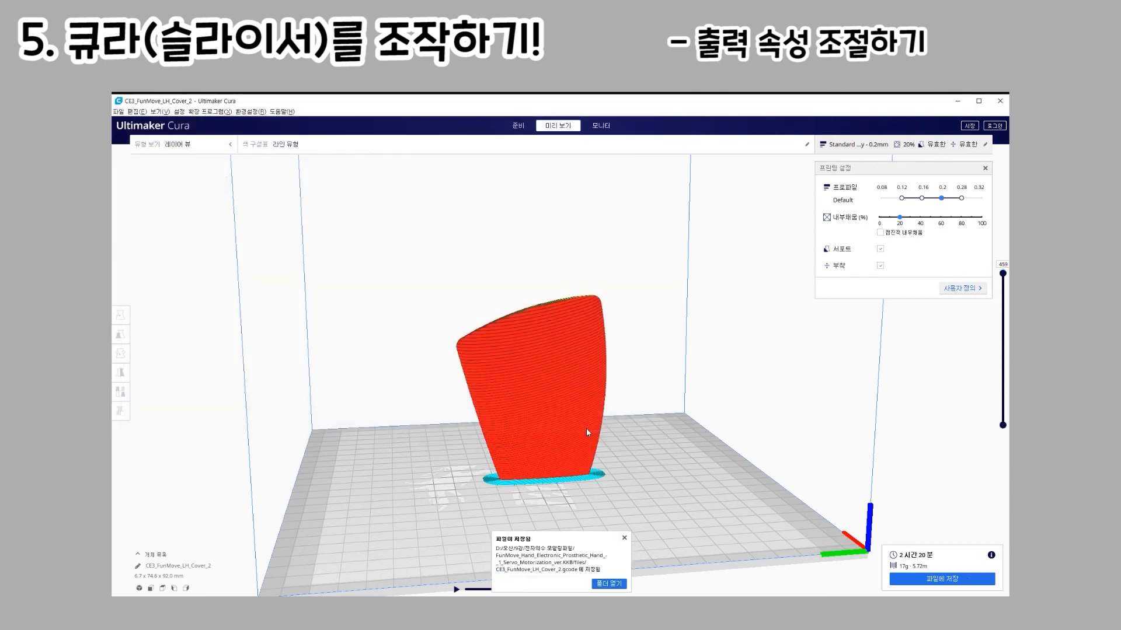
# Replace the cover on the build plate with the FunMove_LH_Palm model
pyautogui.click(624, 538)
pyautogui.click(518, 126)
pyautogui.click(578, 412)
pyautogui.press('Delete')
pyautogui.click(139, 145)
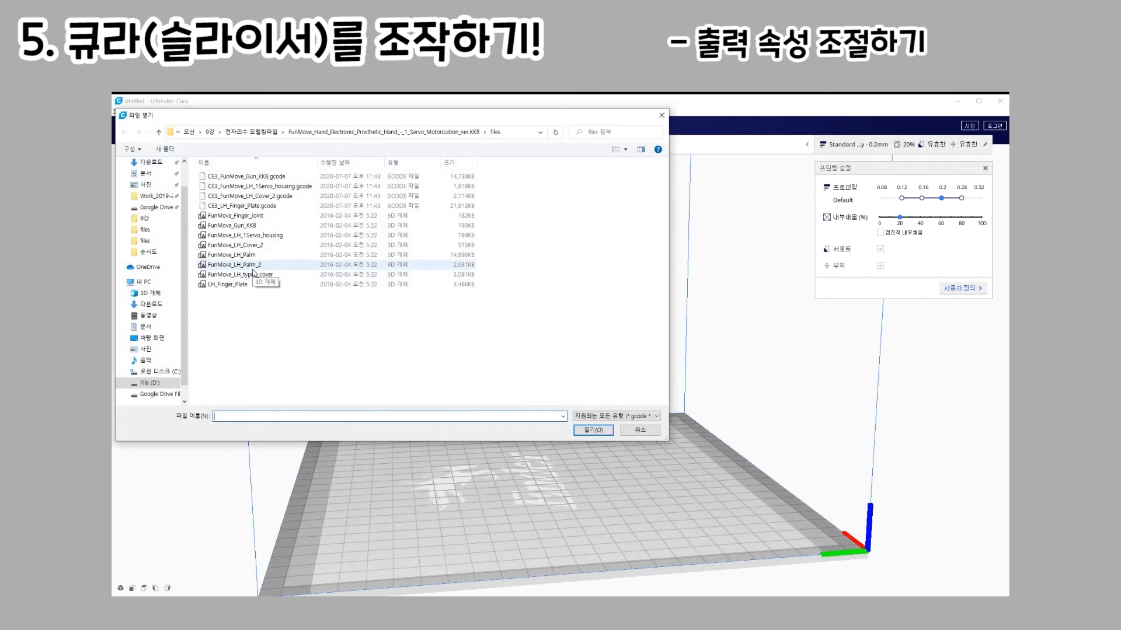
pyautogui.doubleClick(252, 255)
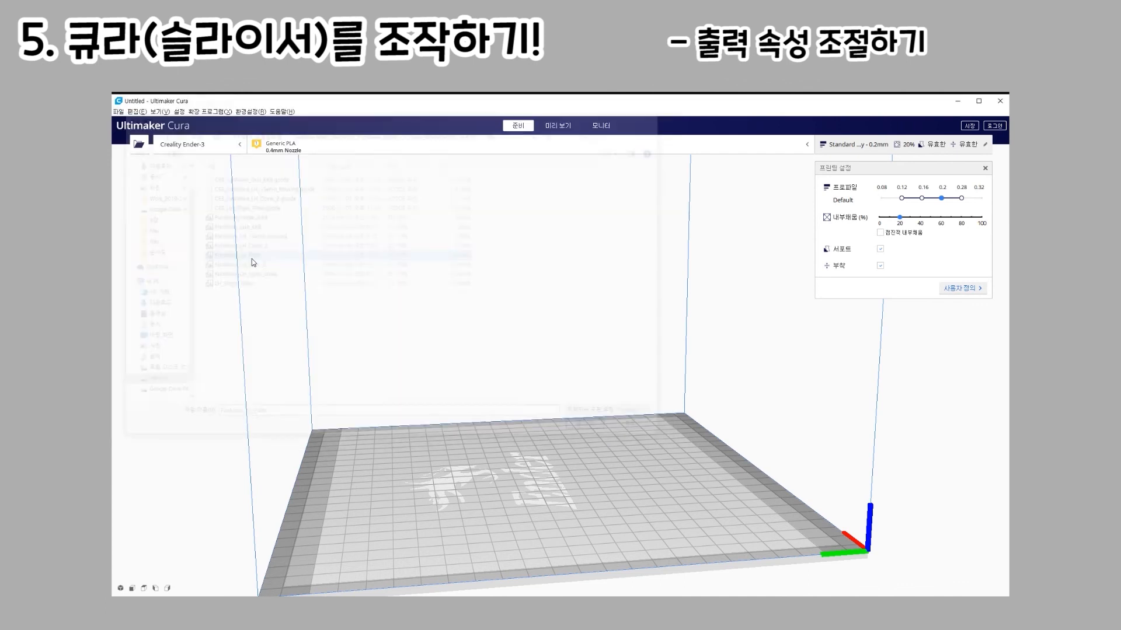
# Slice the palm model and preview it reduced to its lowest layers
pyautogui.moveTo(753, 441); pyautogui.dragTo(549, 440, button='right')
pyautogui.moveTo(793, 442); pyautogui.dragTo(870, 446, button='right')
pyautogui.click(558, 126)
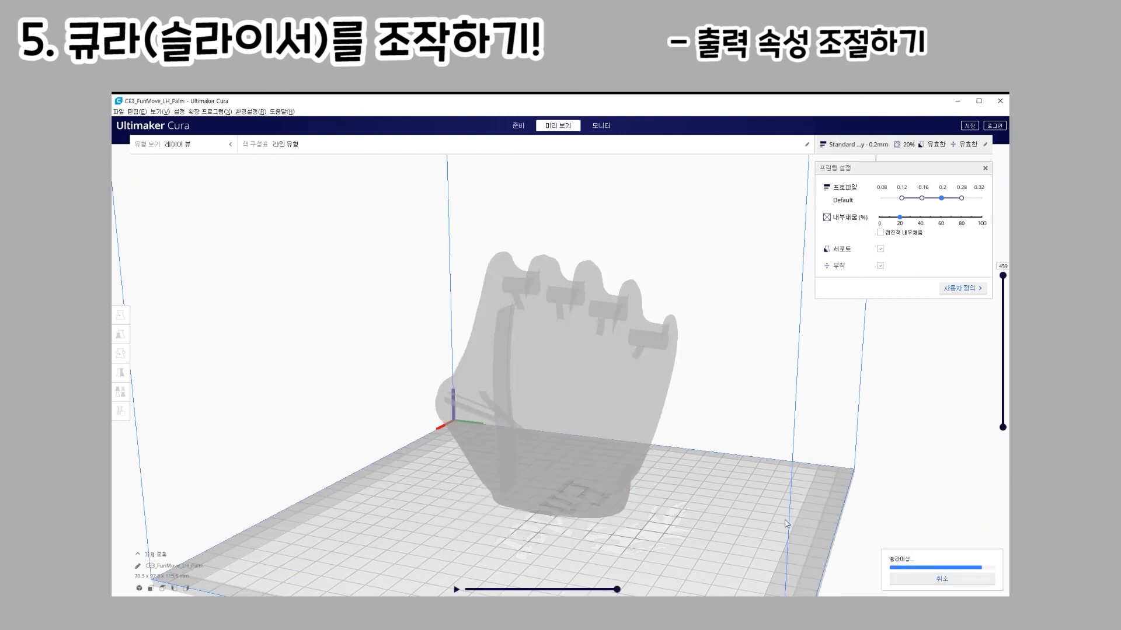
pyautogui.moveTo(771, 432); pyautogui.dragTo(837, 435, button='right')
pyautogui.moveTo(538, 492); pyautogui.dragTo(525, 448, button='right')
pyautogui.moveTo(999, 279); pyautogui.dragTo(1000, 408)
pyautogui.moveTo(911, 432); pyautogui.dragTo(836, 448, button='right')
# Show all layers of the palm again and save it as the G-code file CE3_FunMove_LH_Palm in the files folder
pyautogui.moveTo(1004, 410); pyautogui.dragTo(1003, 273)
pyautogui.moveTo(638, 420); pyautogui.dragTo(659, 382, button='right')
pyautogui.click(951, 580)
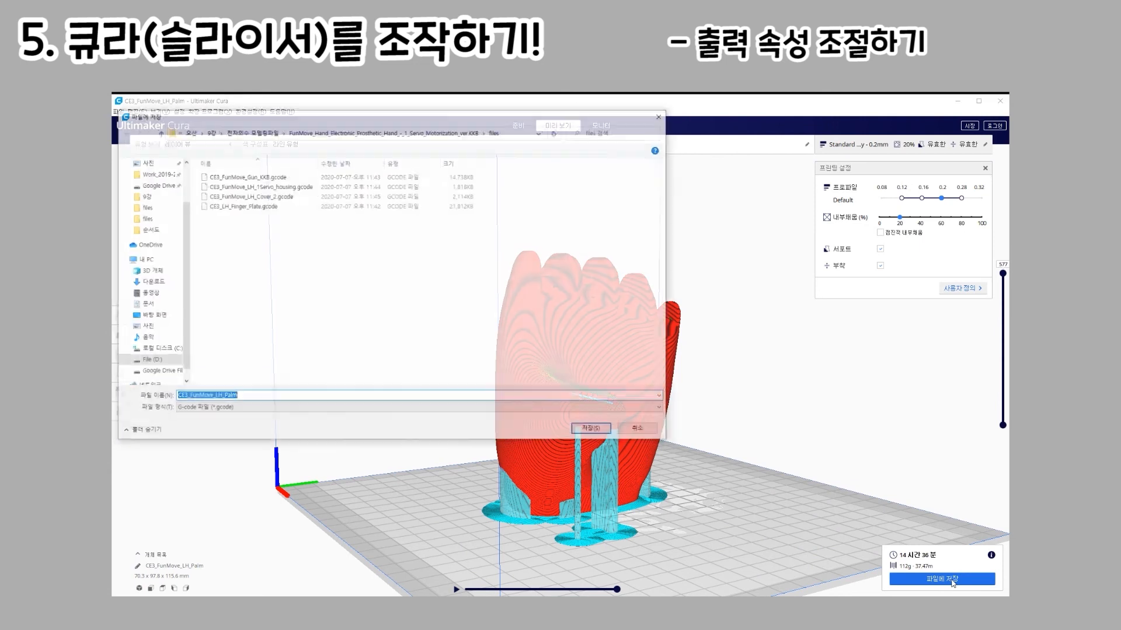
pyautogui.click(593, 429)
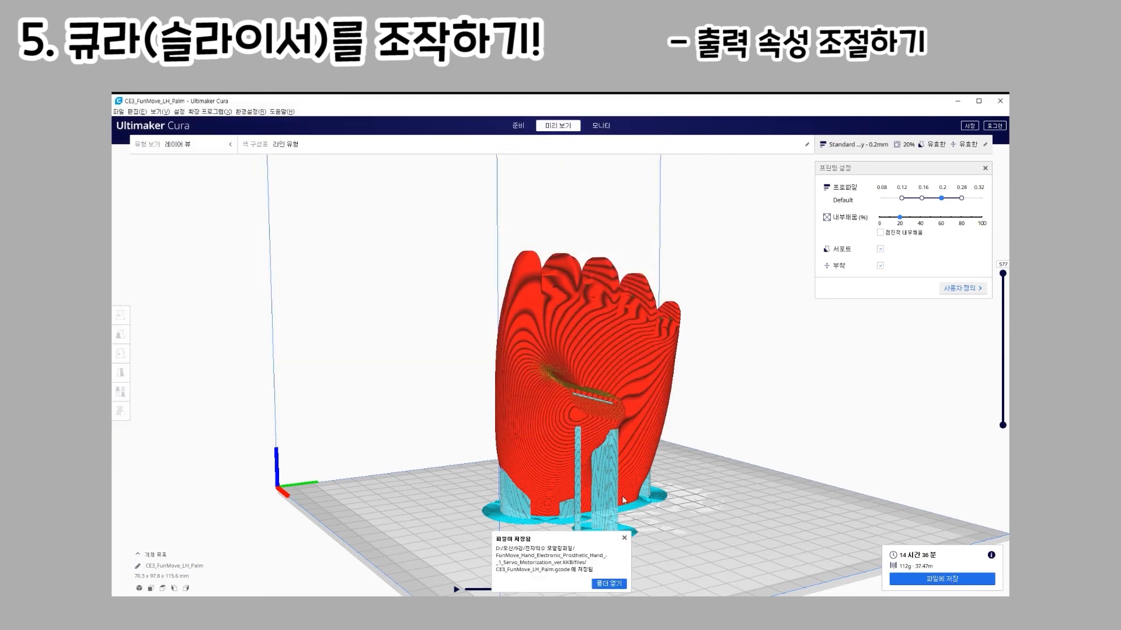
# Replace the palm on the build plate with the FunMove_Finger_Joint model after checking the saved G-code files in the folder
pyautogui.click(511, 127)
pyautogui.press('Delete')
pyautogui.click(139, 145)
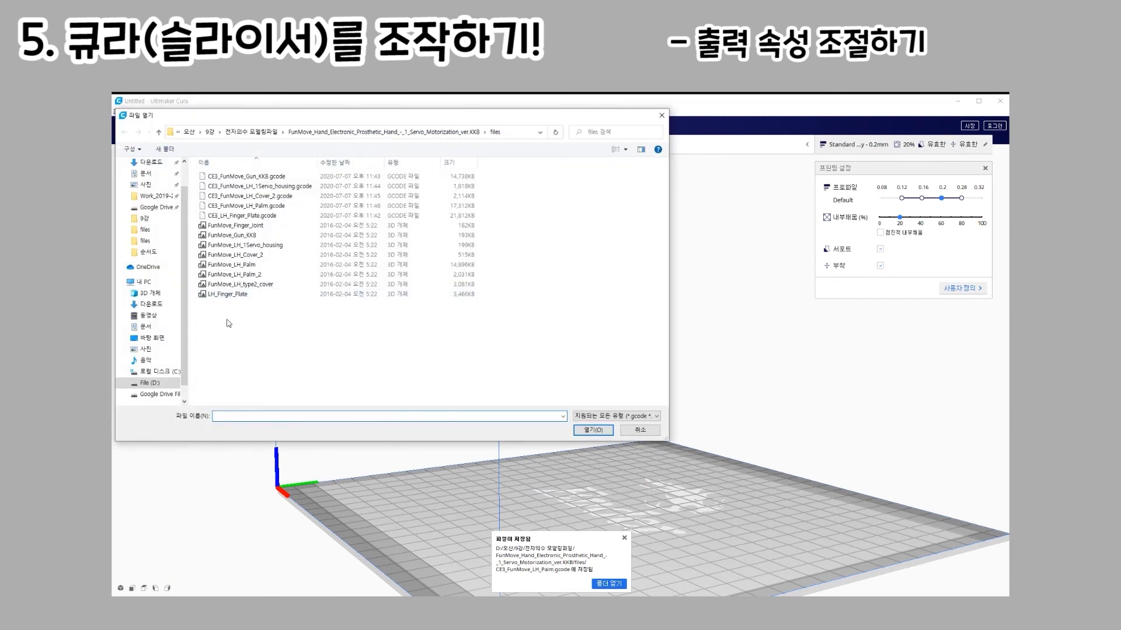
pyautogui.click(231, 294)
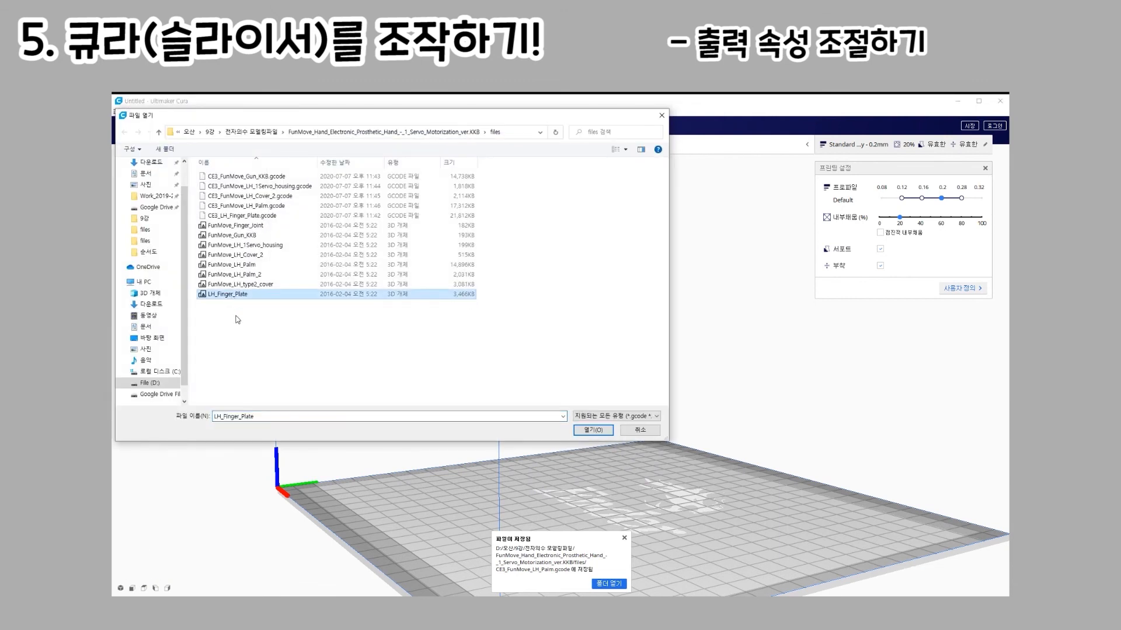
pyautogui.click(251, 215)
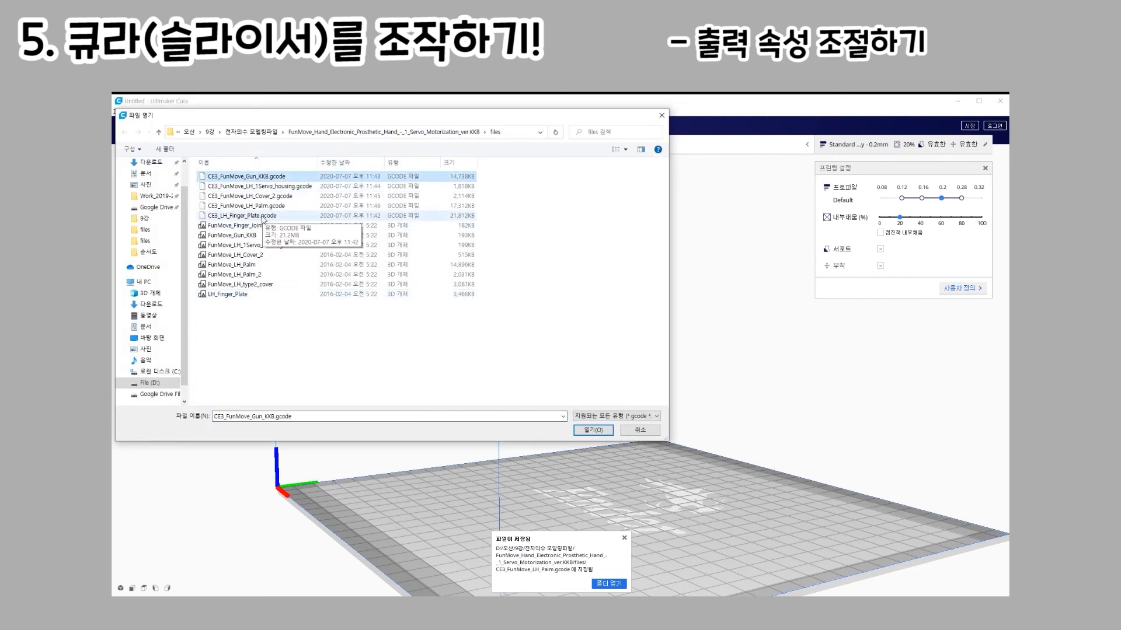
pyautogui.click(266, 186)
pyautogui.click(268, 197)
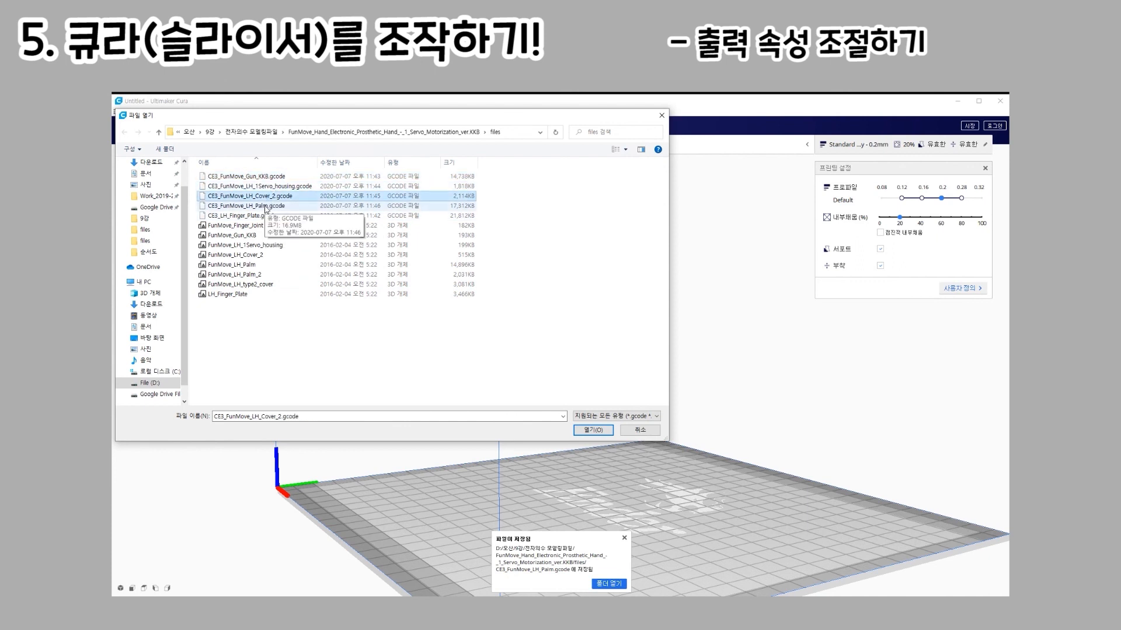
pyautogui.click(268, 206)
pyautogui.click(267, 217)
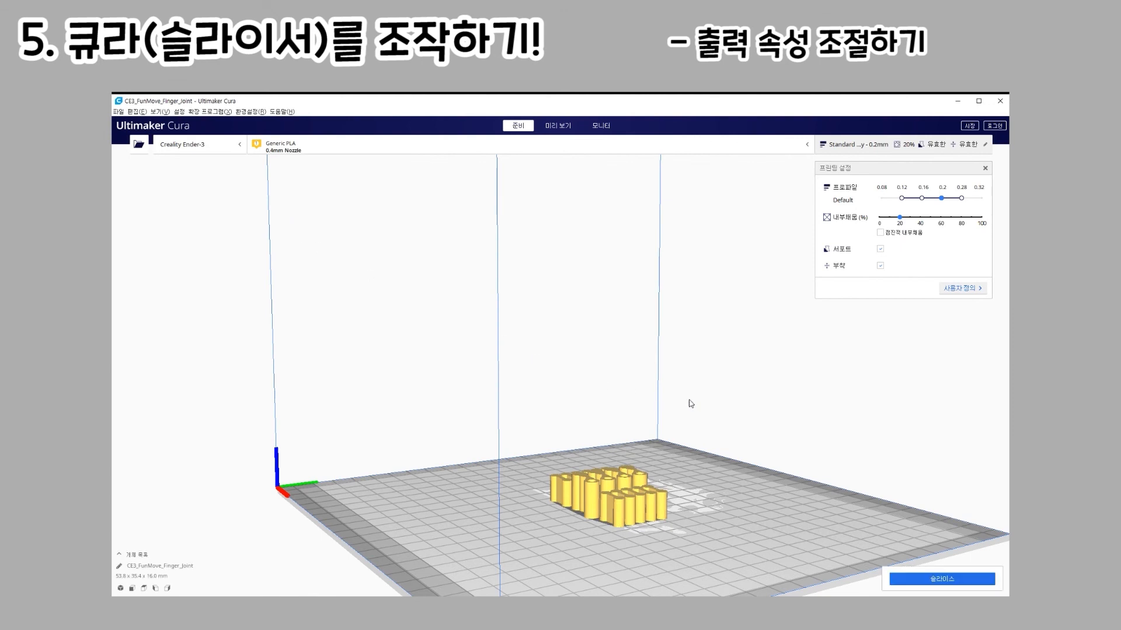
# Set the print material for the finger joints to generic Nylon
pyautogui.moveTo(599, 382); pyautogui.dragTo(726, 544, button='right')
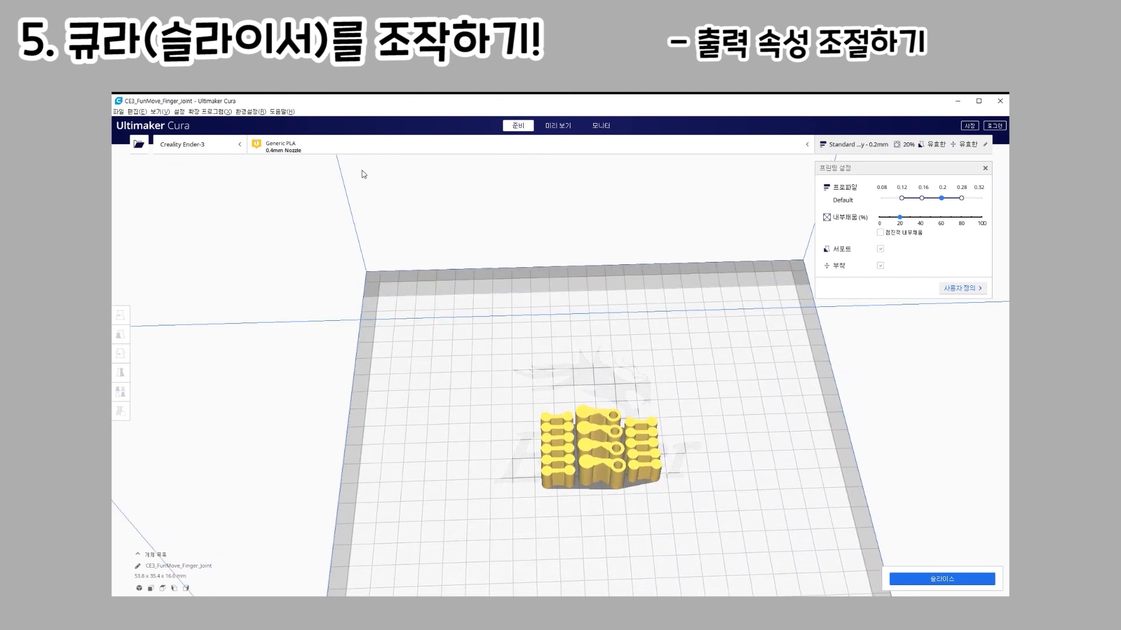
pyautogui.click(378, 151)
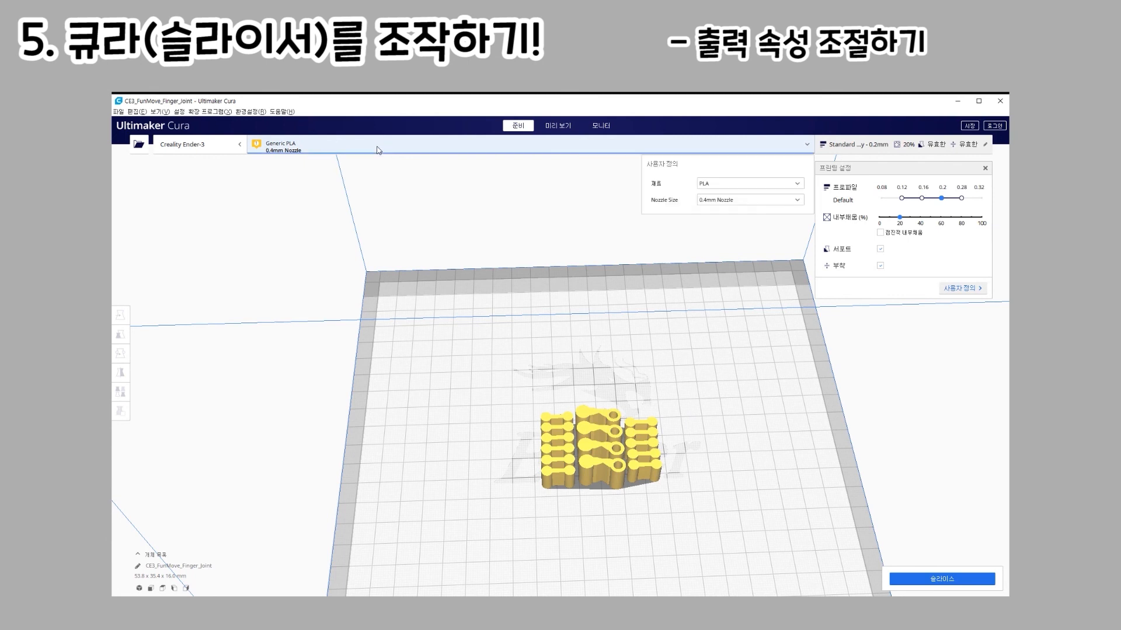
pyautogui.click(738, 187)
pyautogui.moveTo(737, 198)
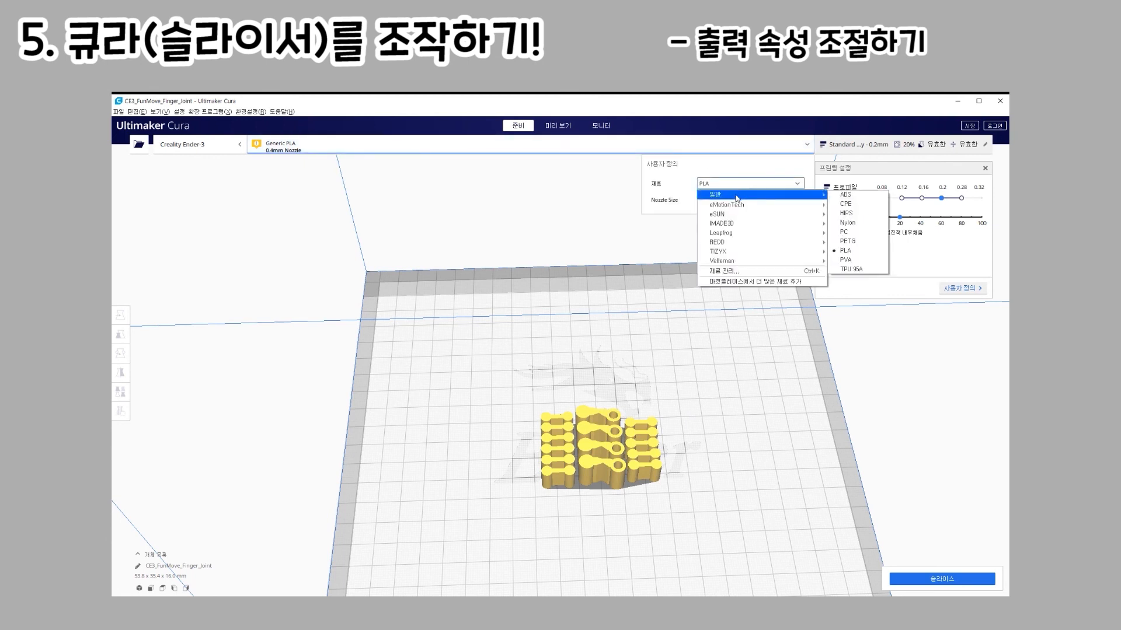
pyautogui.click(847, 223)
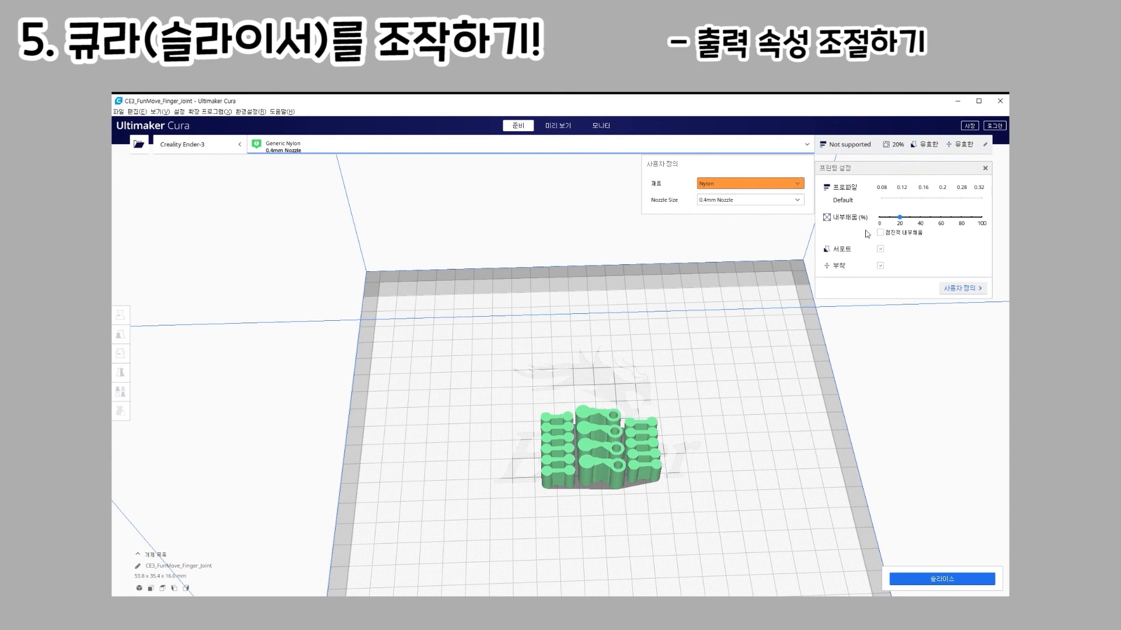
# Review the custom print settings for Nylon, including shell, infill, material and speed, and slice the finger joints
pyautogui.click(971, 290)
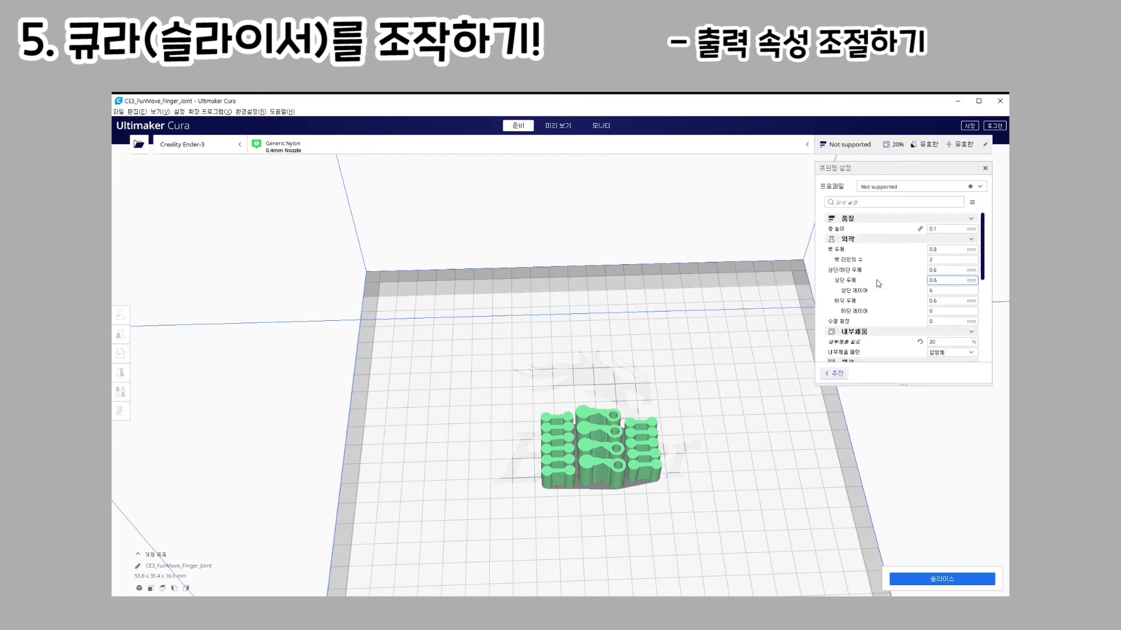
pyautogui.scroll(-4, 879, 283)
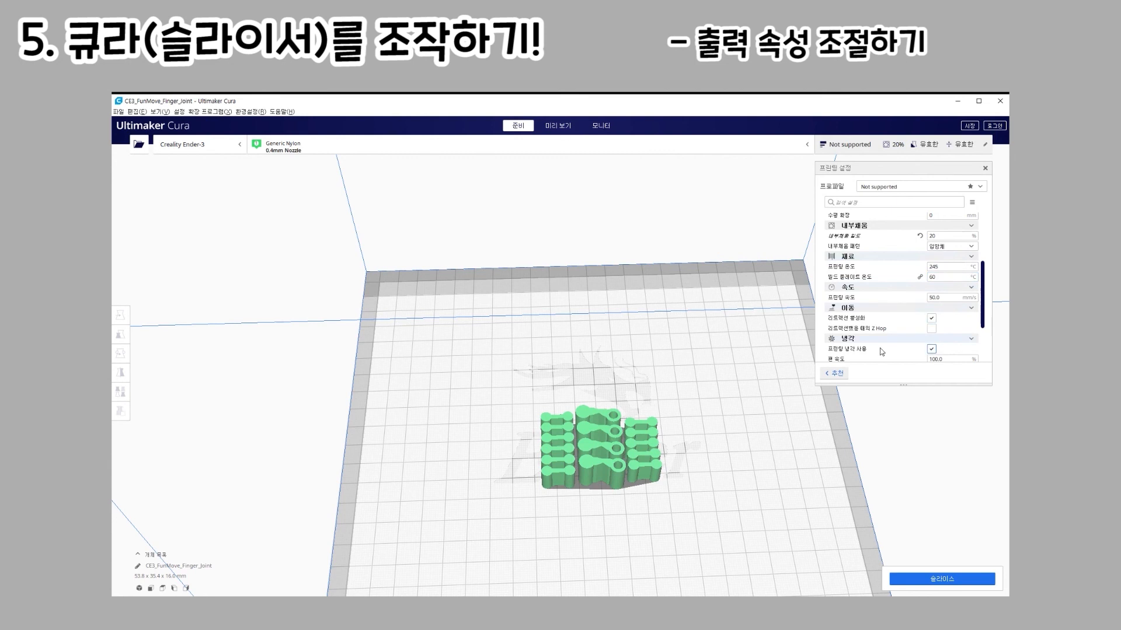
pyautogui.click(942, 579)
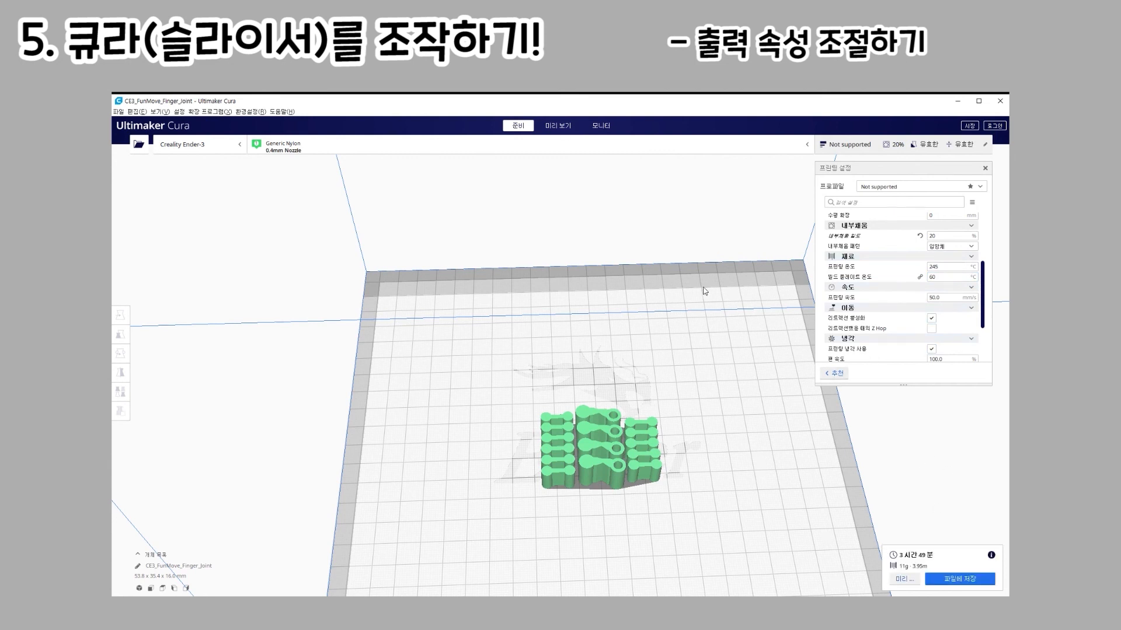
# Preview the sliced finger joints layer by layer and save them as the G-code file CE3_FunMove_Finger_Joint in the files folder
pyautogui.click(554, 126)
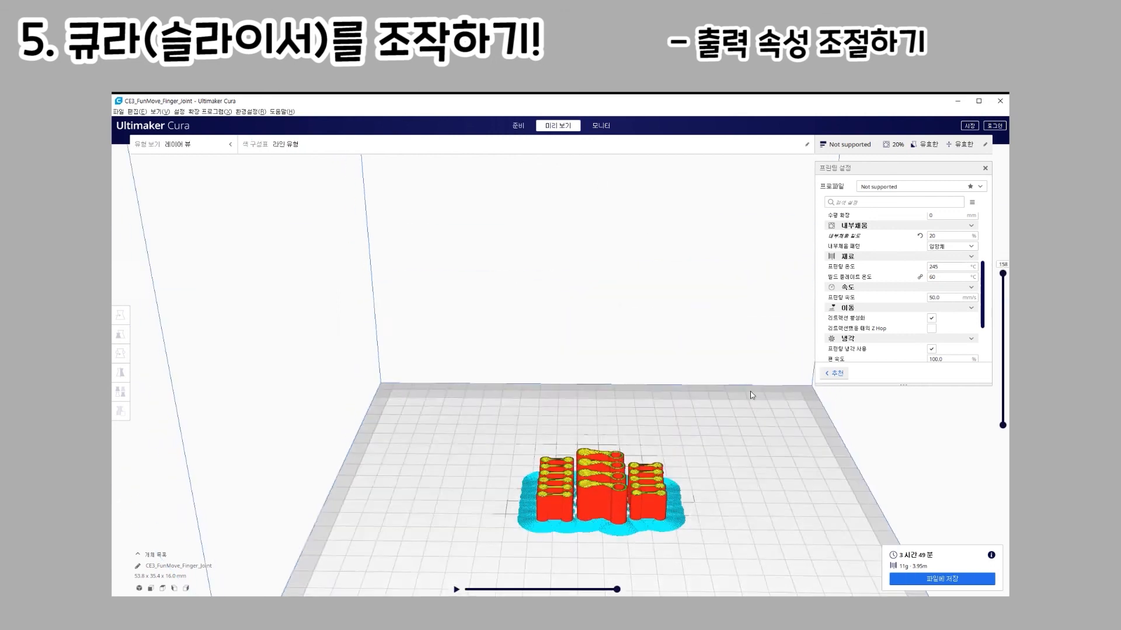
pyautogui.moveTo(1003, 280)
pyautogui.mouseDown()
pyautogui.moveTo(1003, 415)
pyautogui.moveTo(1003, 266)
pyautogui.mouseUp()
pyautogui.click(942, 579)
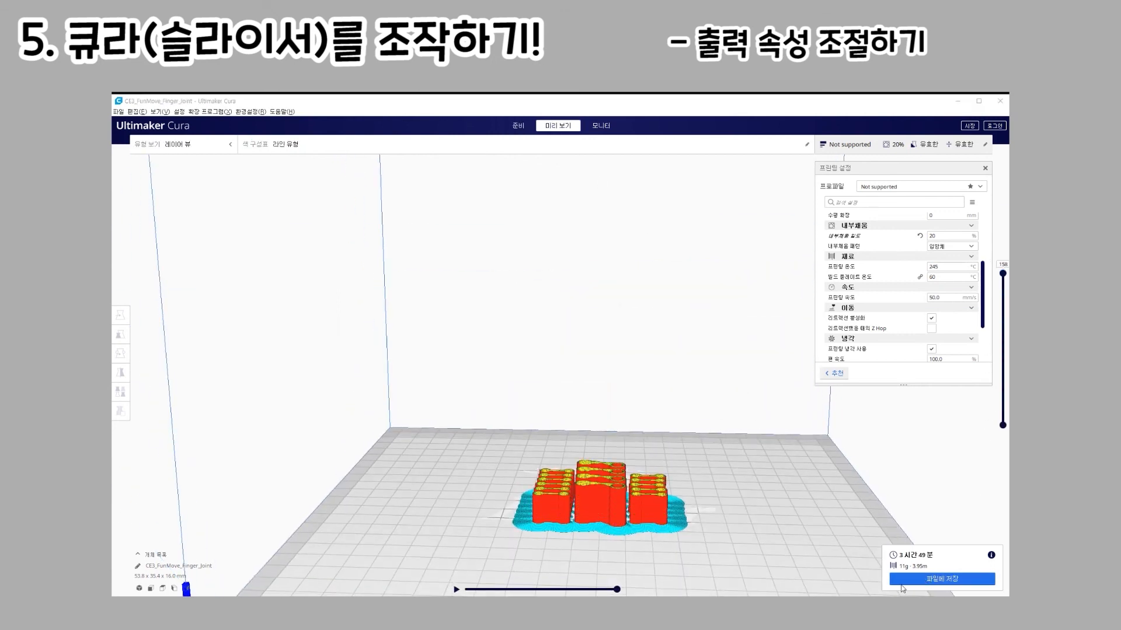
pyautogui.click(593, 430)
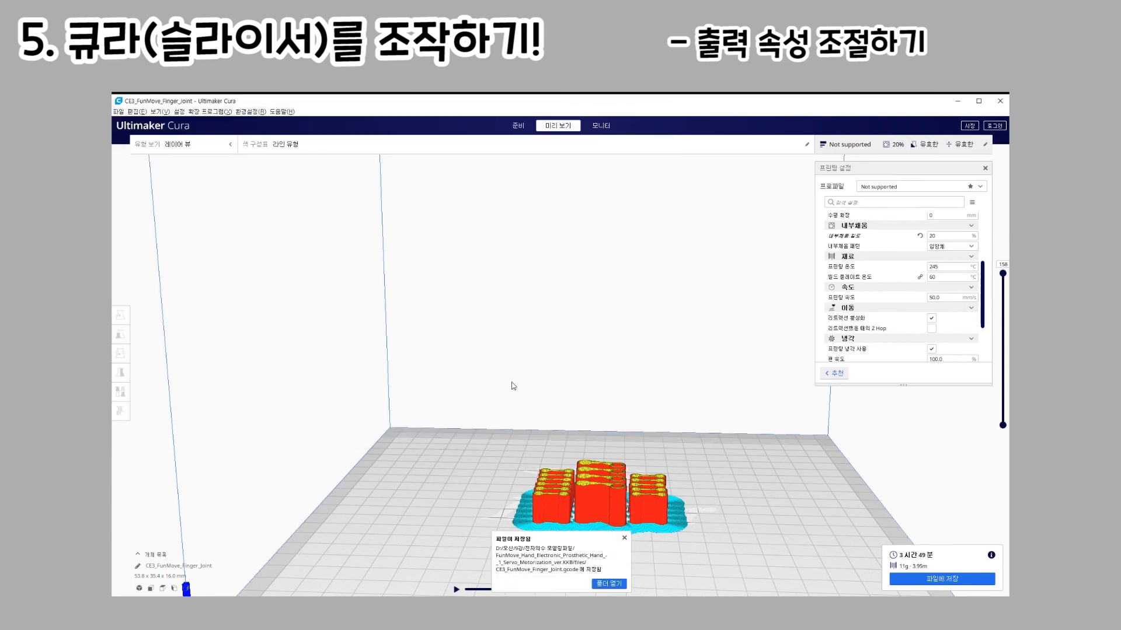
# Open the folder containing the saved finger-joint G-code and sort its files by type to review all the exported G-code files
pyautogui.click(608, 583)
pyautogui.moveTo(765, 243); pyautogui.dragTo(478, 188)
pyautogui.click(683, 184)
pyautogui.click(614, 585)
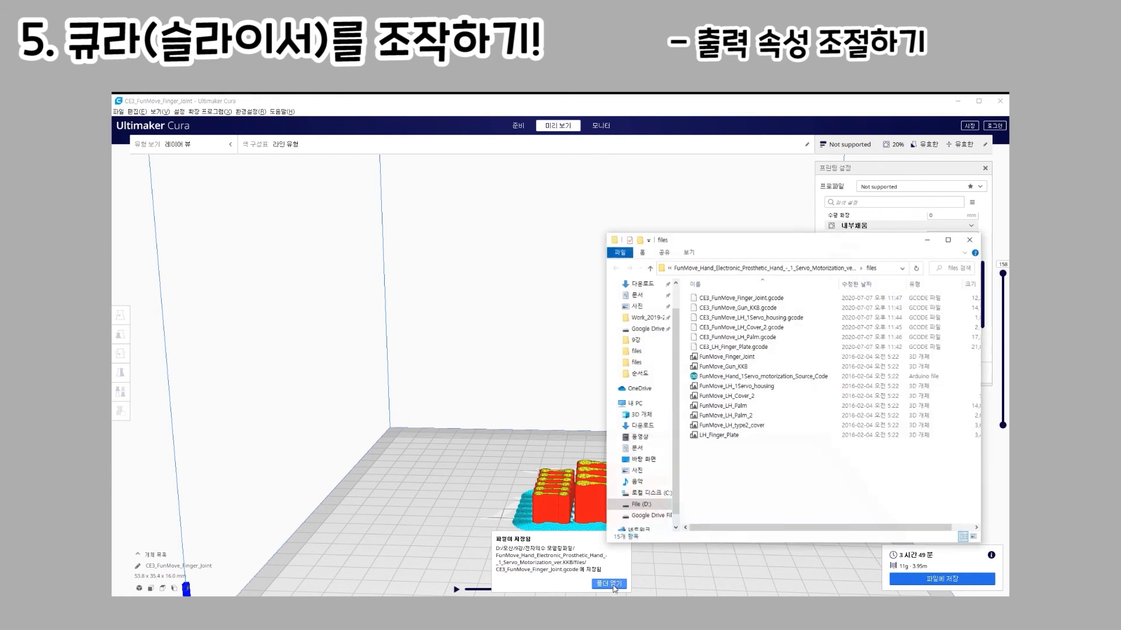
pyautogui.moveTo(765, 247); pyautogui.dragTo(355, 186)
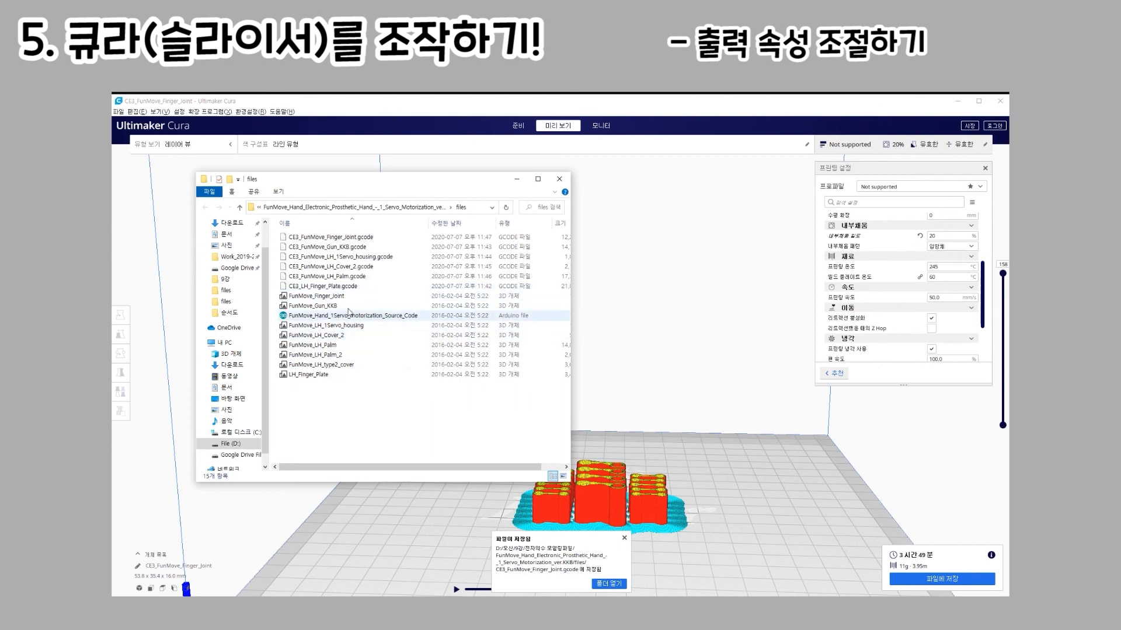
pyautogui.click(514, 224)
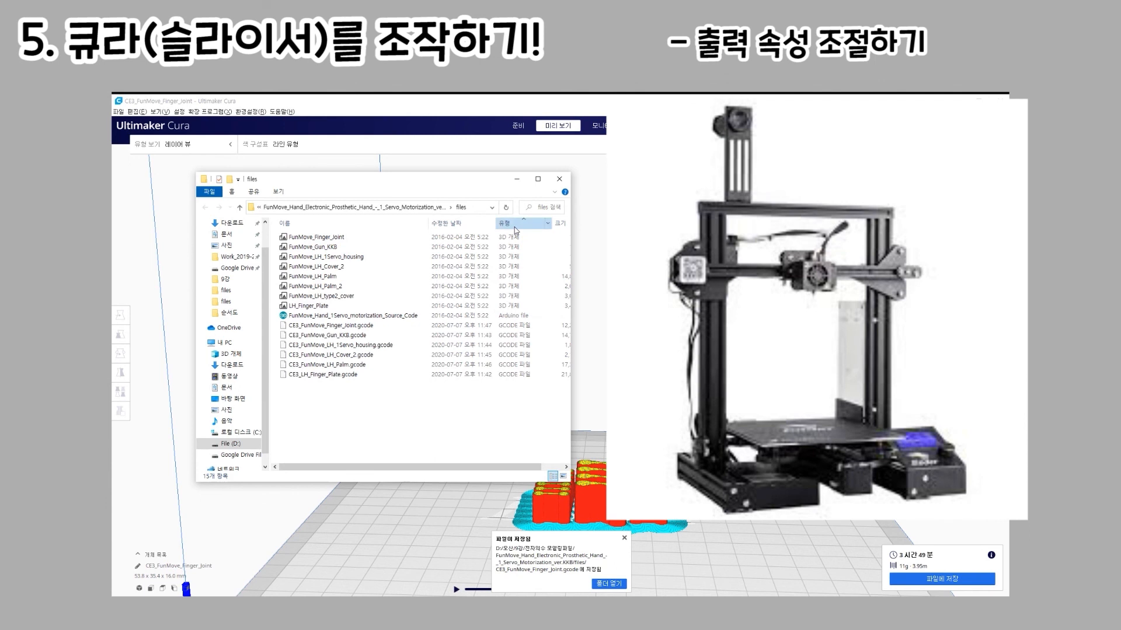
pyautogui.click(514, 226)
pyautogui.click(514, 225)
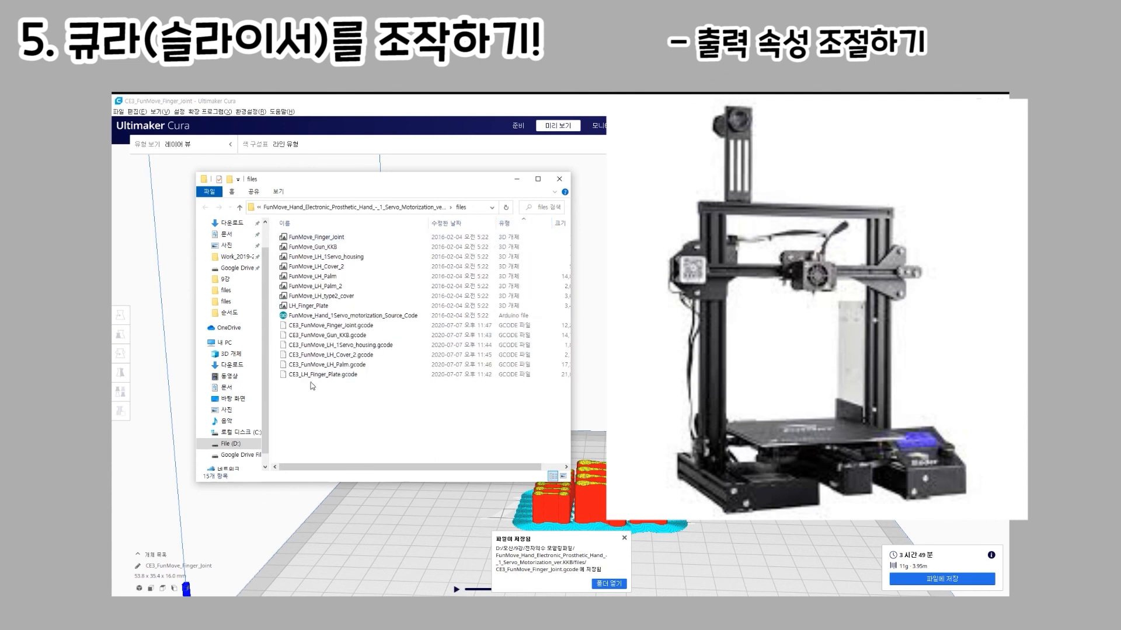